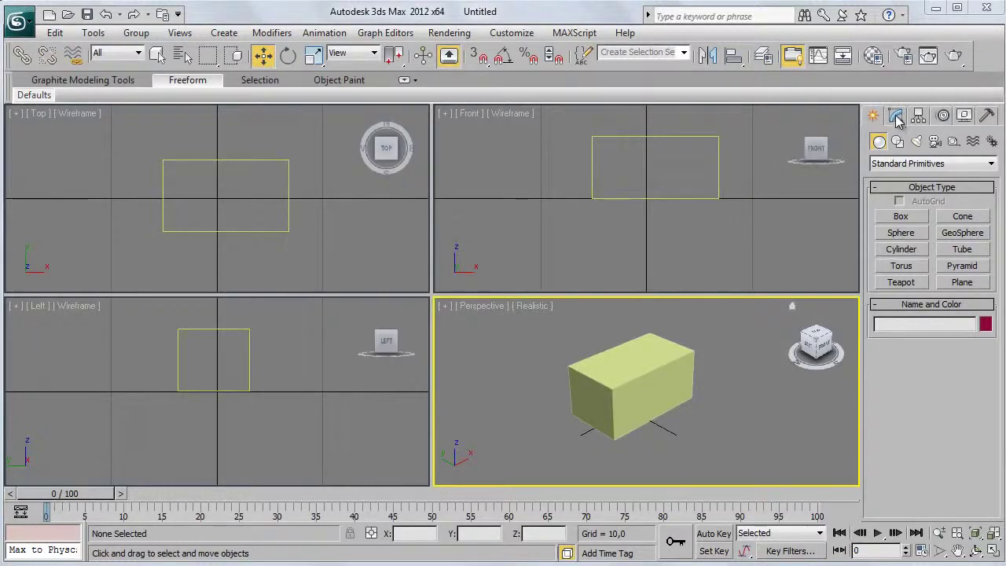
- Add a Bend modifier to the selected box from the Modifier List
click(896, 116)
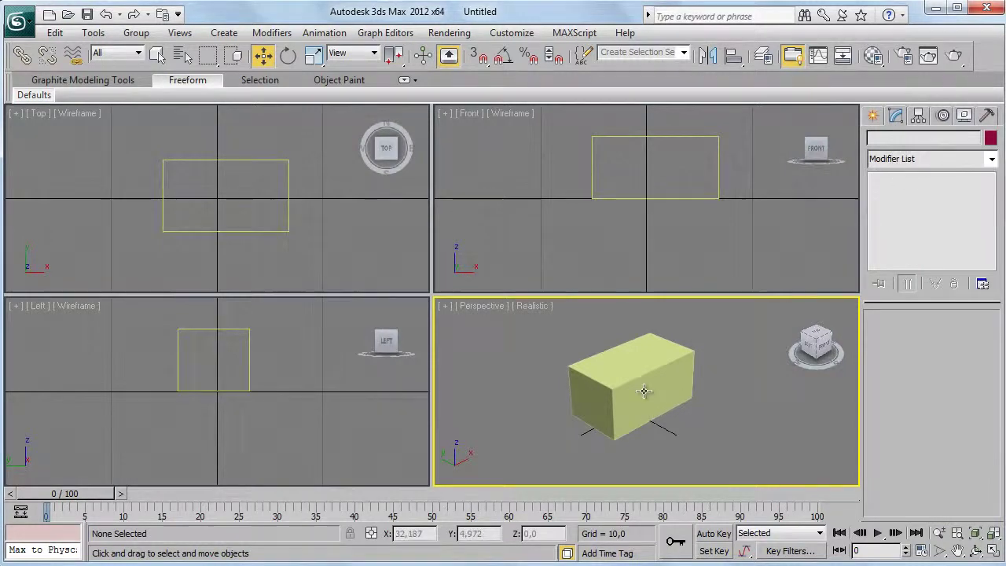
click(677, 384)
click(928, 158)
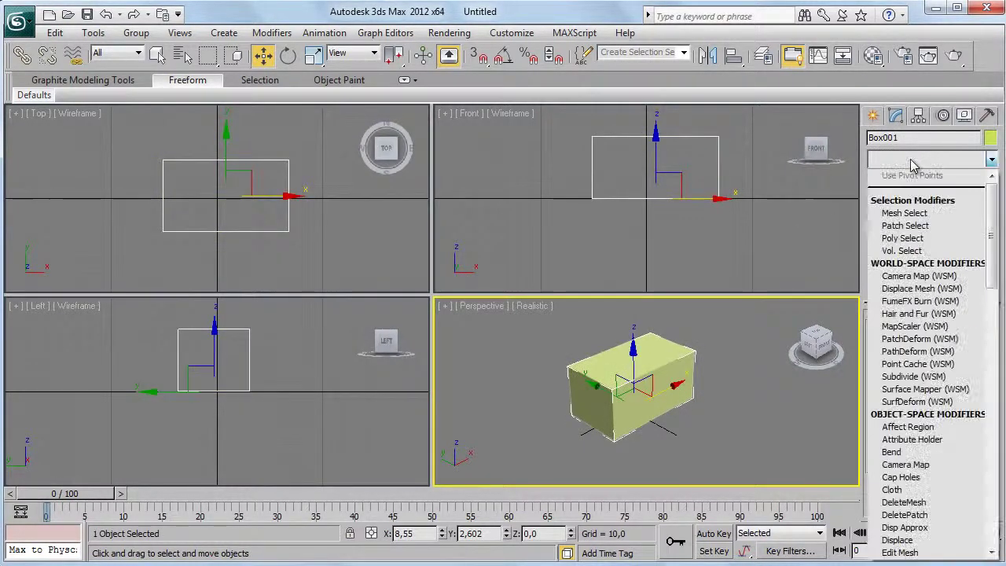
scroll(914, 385, down, 3)
click(896, 303)
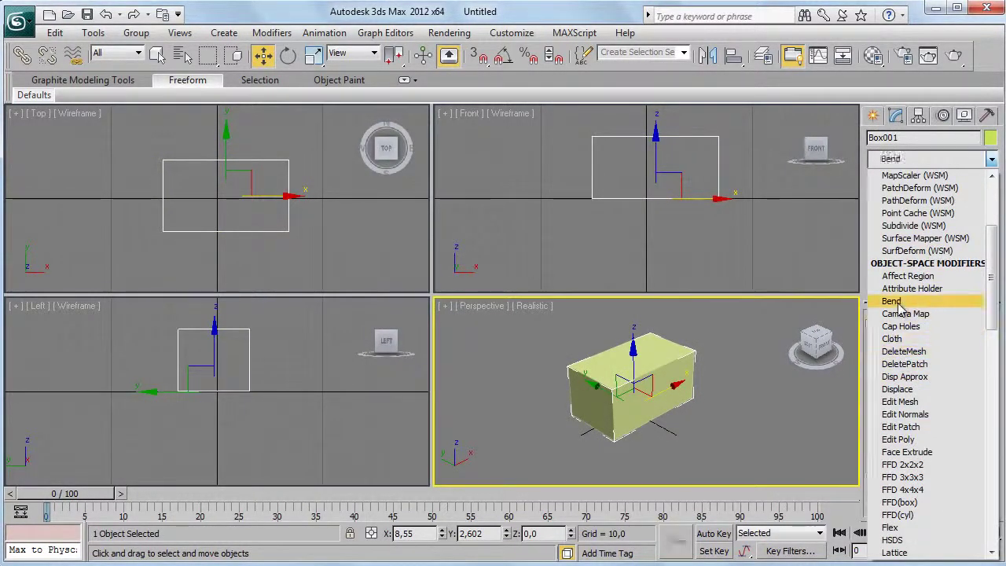
- Raise the box's Length Segs to 4 and Width Segs to 10
click(979, 389)
click(978, 389)
click(978, 390)
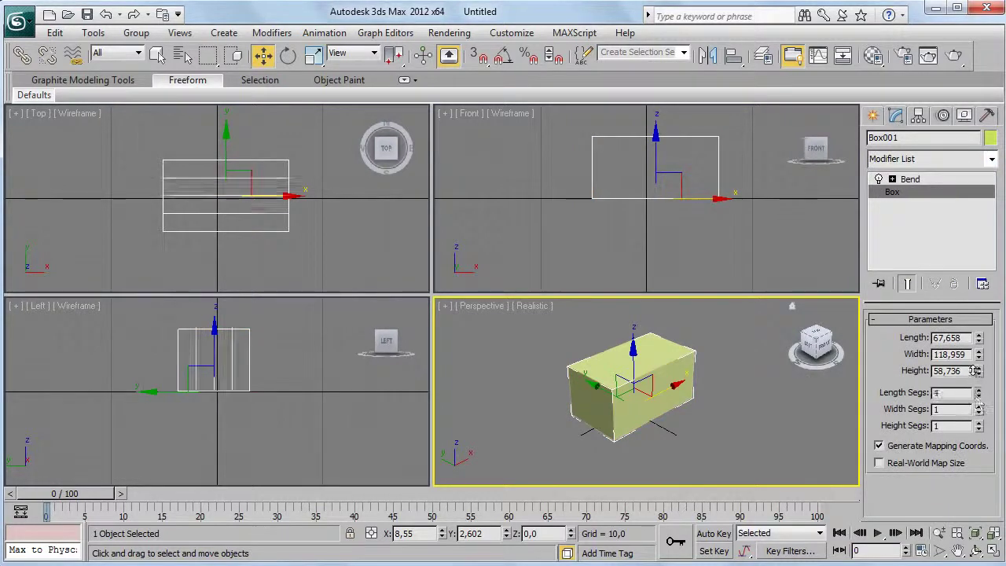
click(978, 406)
drag(978, 408, 975, 353)
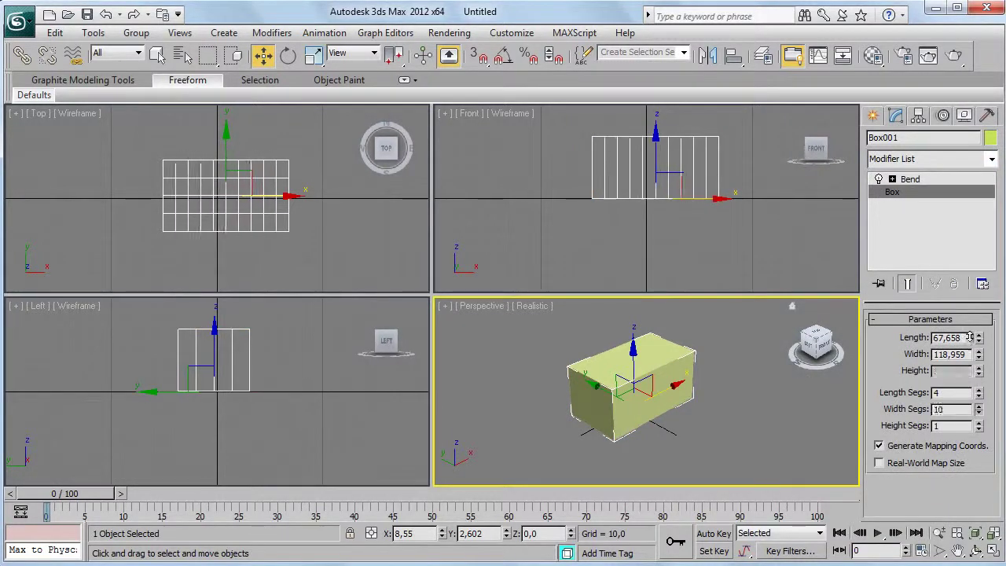
- With Auto Key on at a later frame, animate the Bend angle and scrub to preview
click(895, 180)
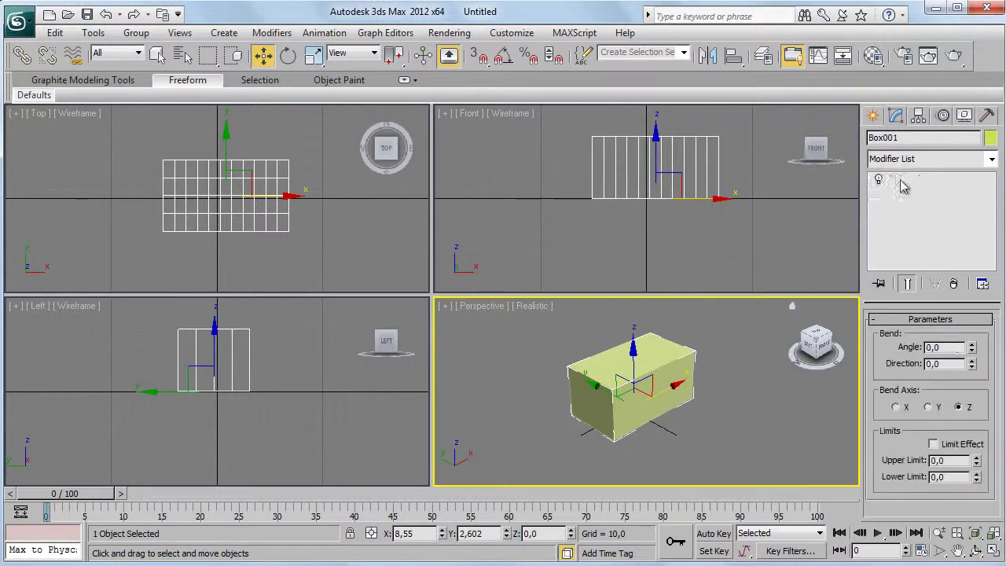
drag(93, 493, 326, 495)
click(717, 536)
drag(971, 347, 971, 314)
mouse_move(294, 495)
mouse_down()
mouse_move(293, 525)
mouse_move(77, 533)
mouse_move(312, 533)
mouse_move(31, 542)
mouse_up()
key(w)
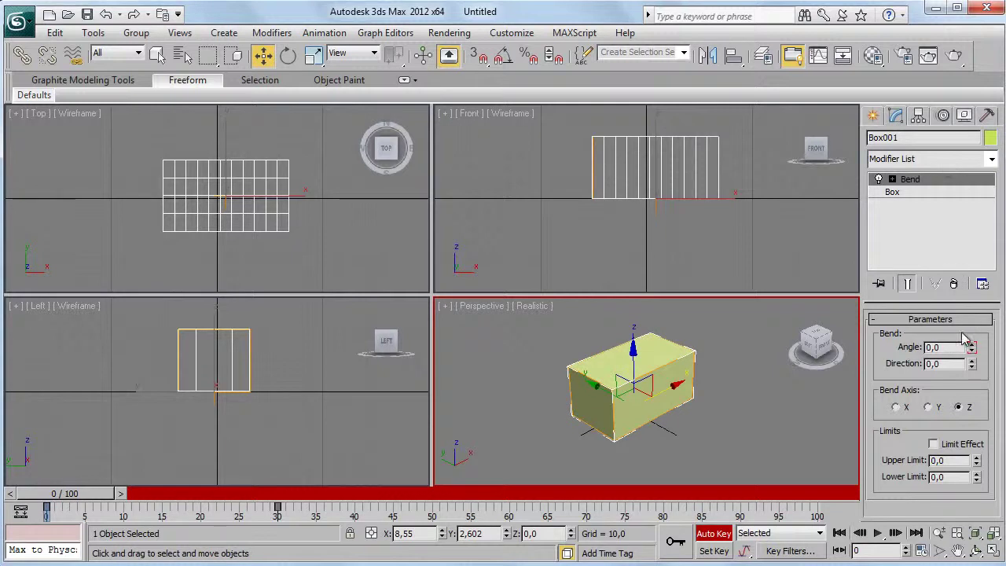
- Dismiss the Modifier List, then reselect the test box and delete it
click(934, 161)
scroll(959, 464, down, 3)
scroll(943, 471, down, 3)
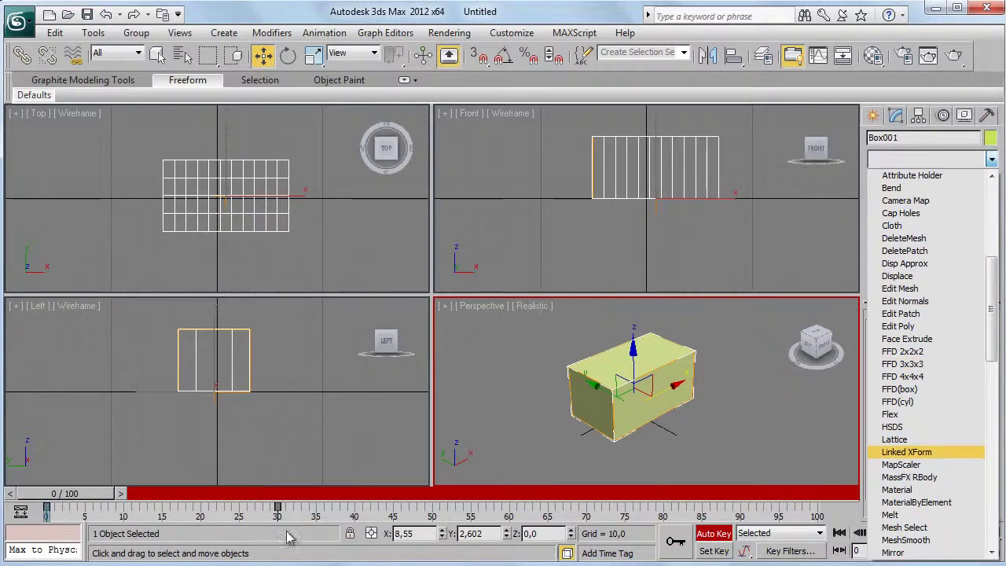
key(b)
key(Return)
click(692, 402)
click(647, 382)
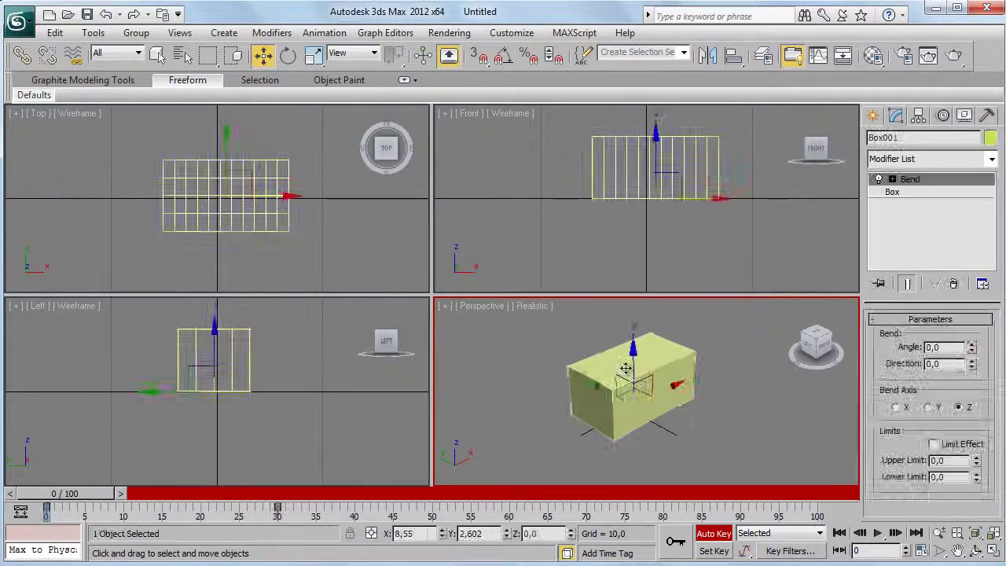
key(Delete)
- Turn Auto Key off and draw a new box about 78 × 167 × 63 in the Top view
click(714, 532)
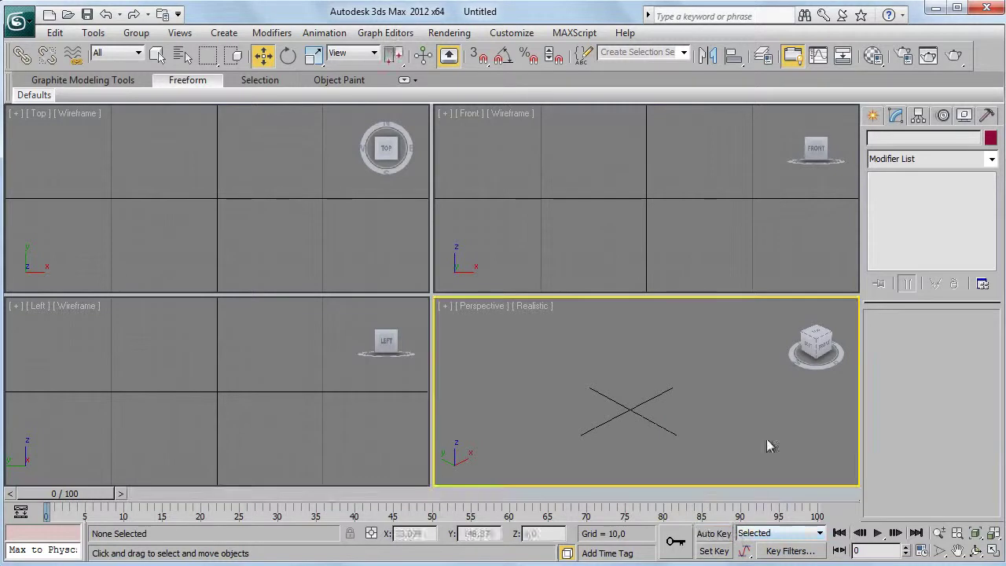
click(872, 115)
click(900, 216)
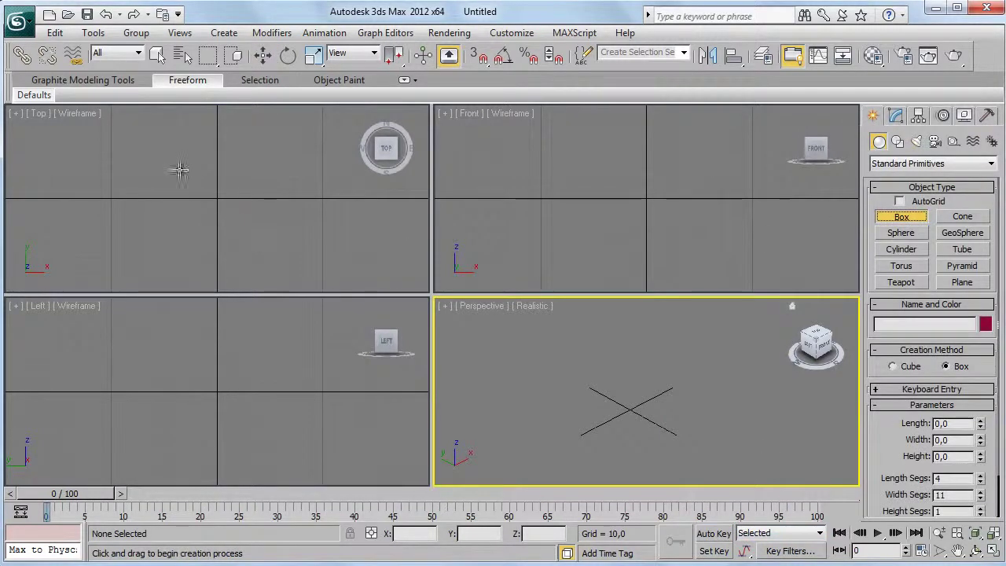
drag(137, 165, 313, 247)
click(289, 177)
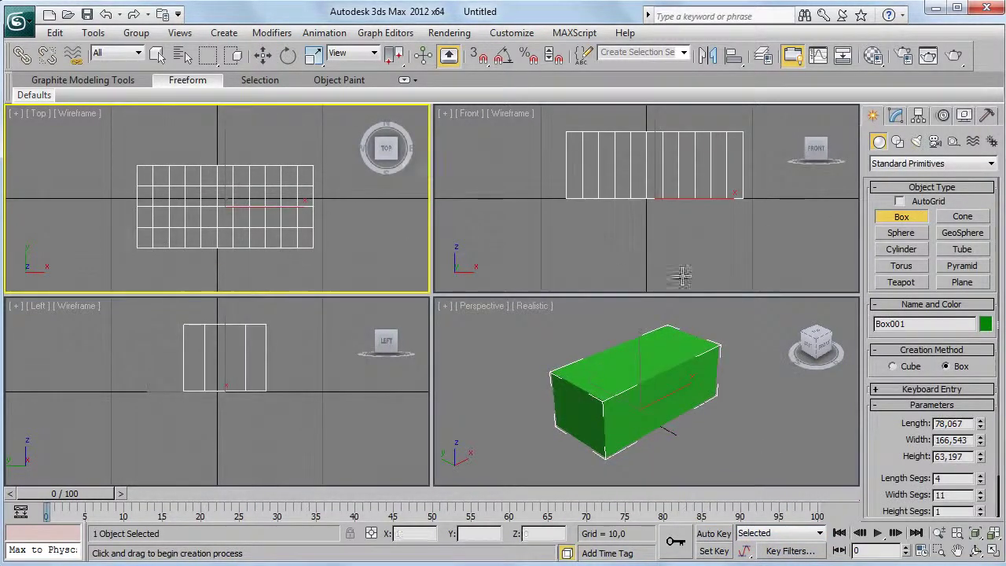
- Set the new box's width and length segments to 1
key(Tab)
text(1)
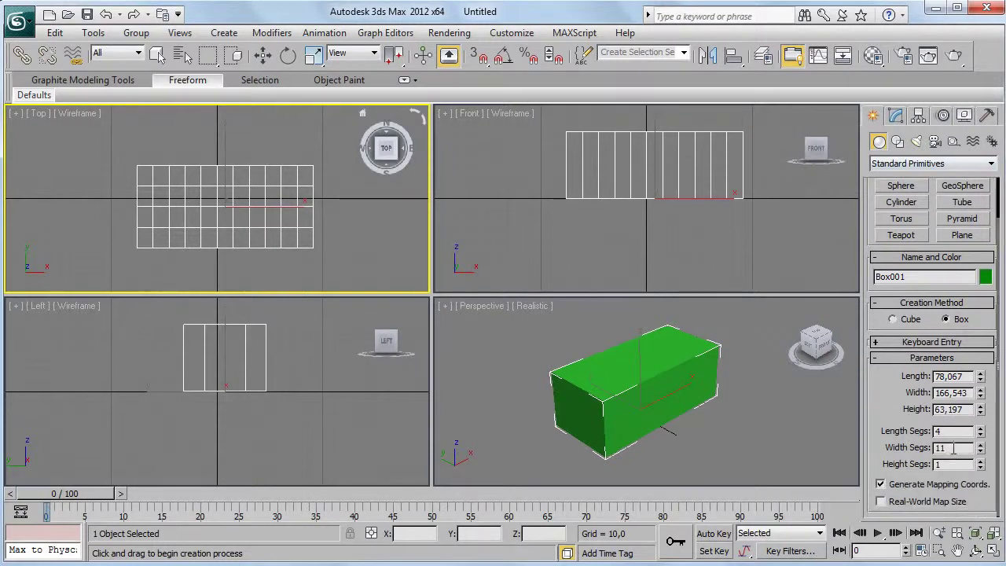
key(Return)
text(1)
key(Return)
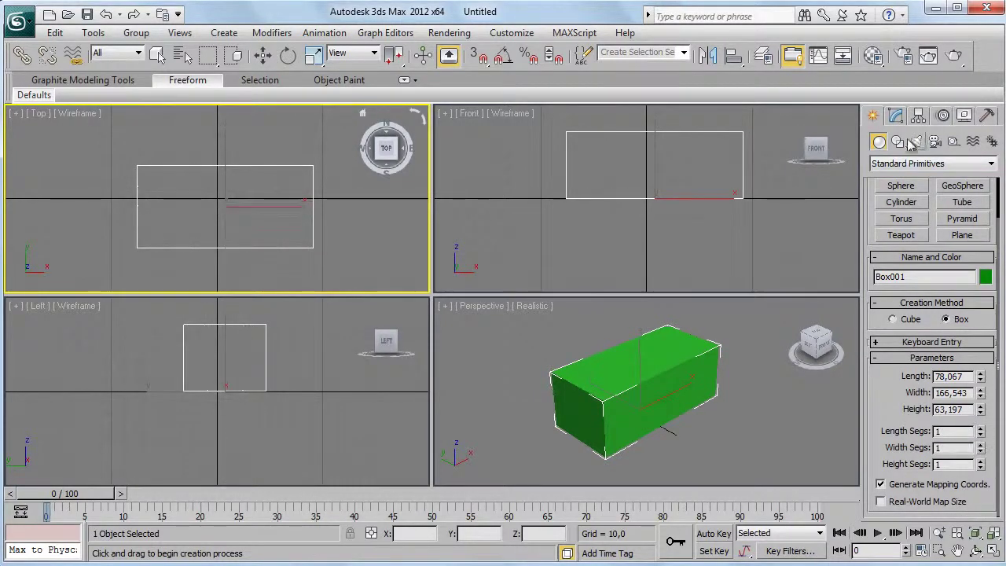
click(895, 115)
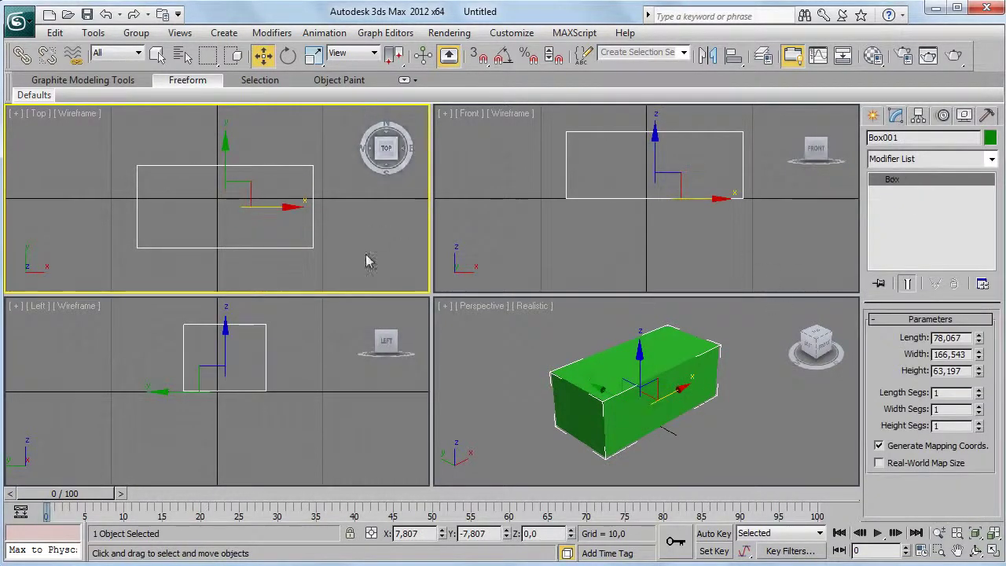
- Shift-clone the box to the right as Box002 at X 213,175, then reselect Box001
scroll(236, 233, down, 2)
scroll(209, 231, down, 2)
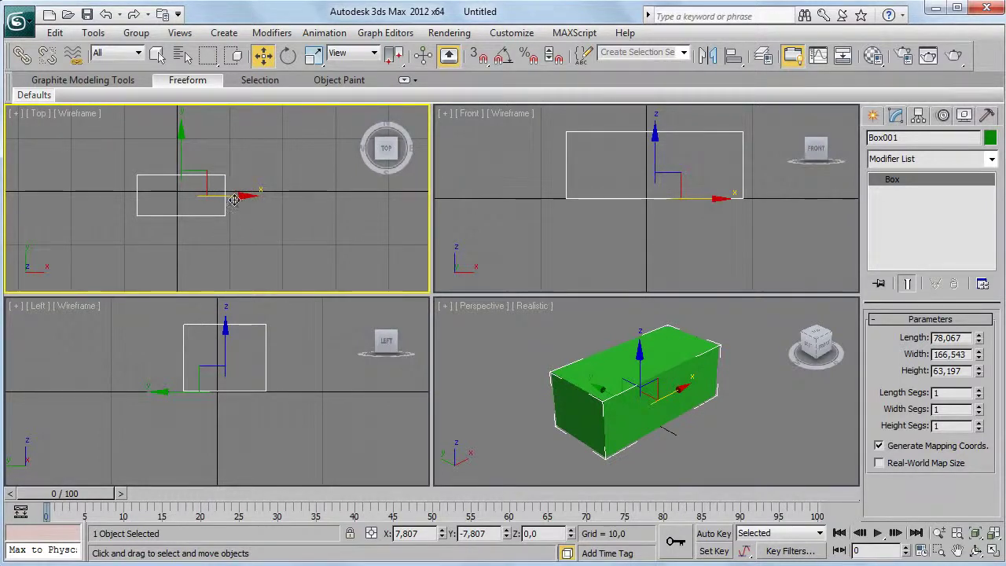
shift+drag(234, 194, 341, 195)
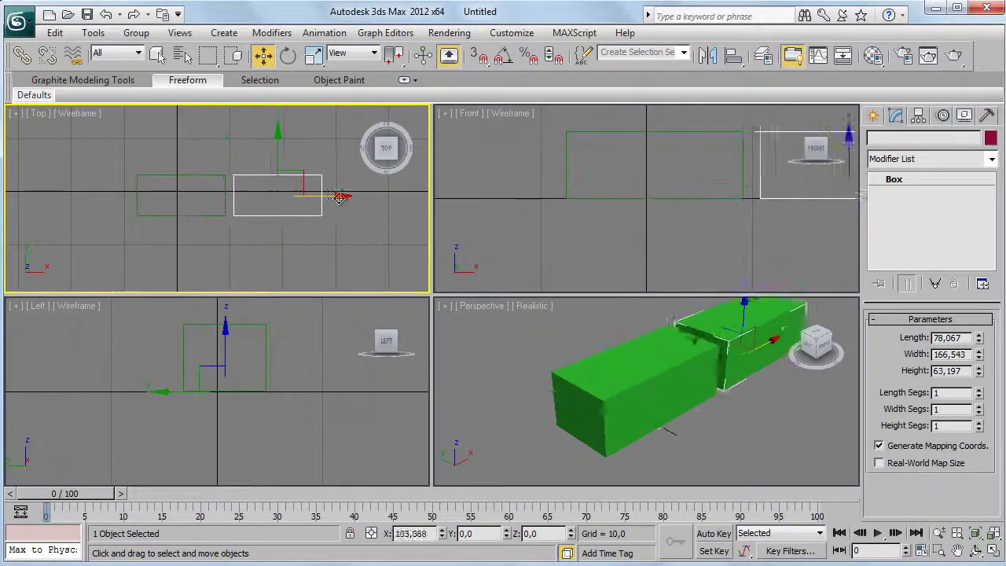
click(504, 357)
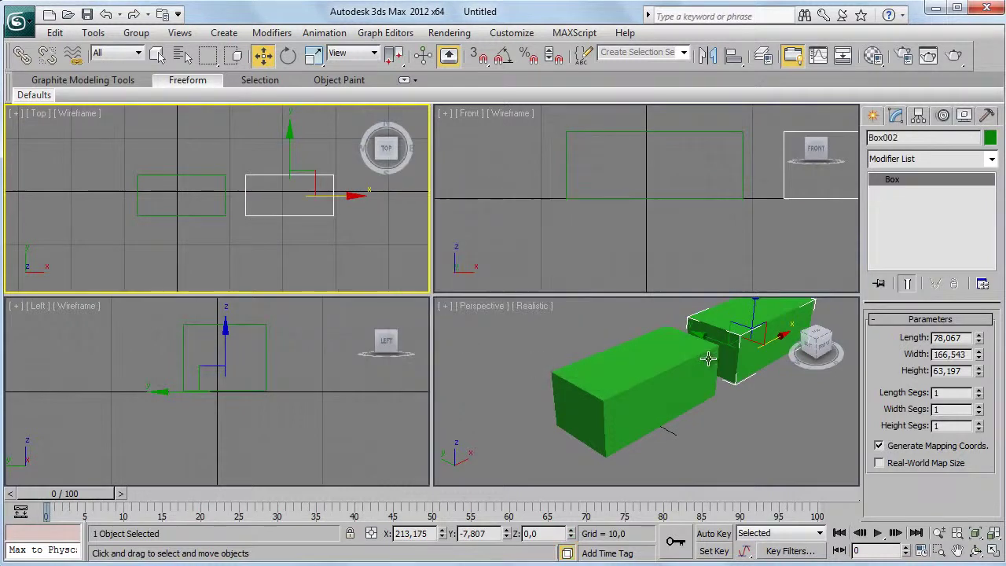
middle_drag(790, 338, 736, 373)
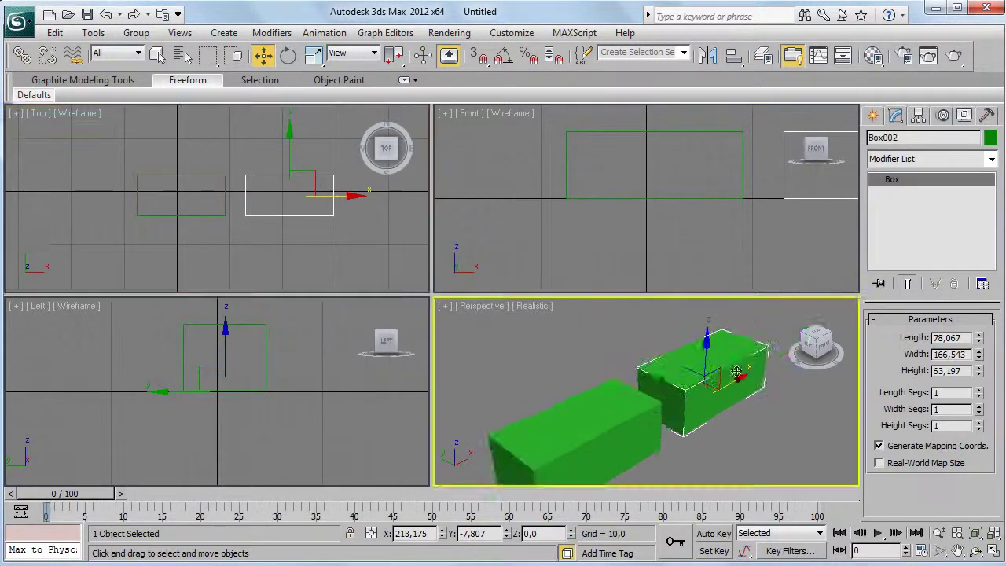
click(636, 417)
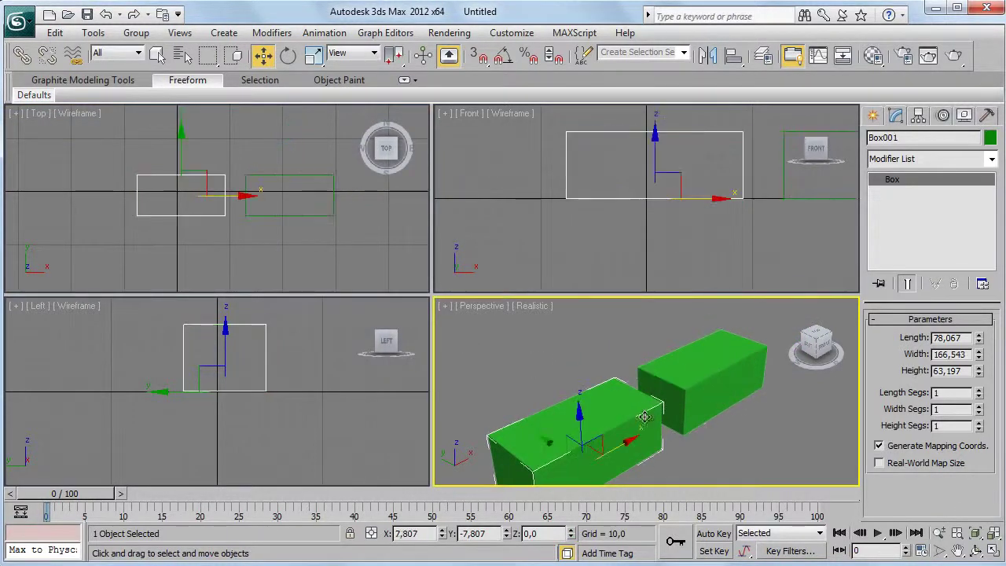
- Apply a Morpher modifier from the Modifier List to Box001
click(909, 159)
scroll(903, 393, down, 1)
scroll(891, 411, down, 1)
scroll(884, 447, down, 1)
scroll(912, 485, down, 2)
scroll(903, 479, down, 2)
scroll(900, 464, down, 1)
scroll(924, 464, down, 1)
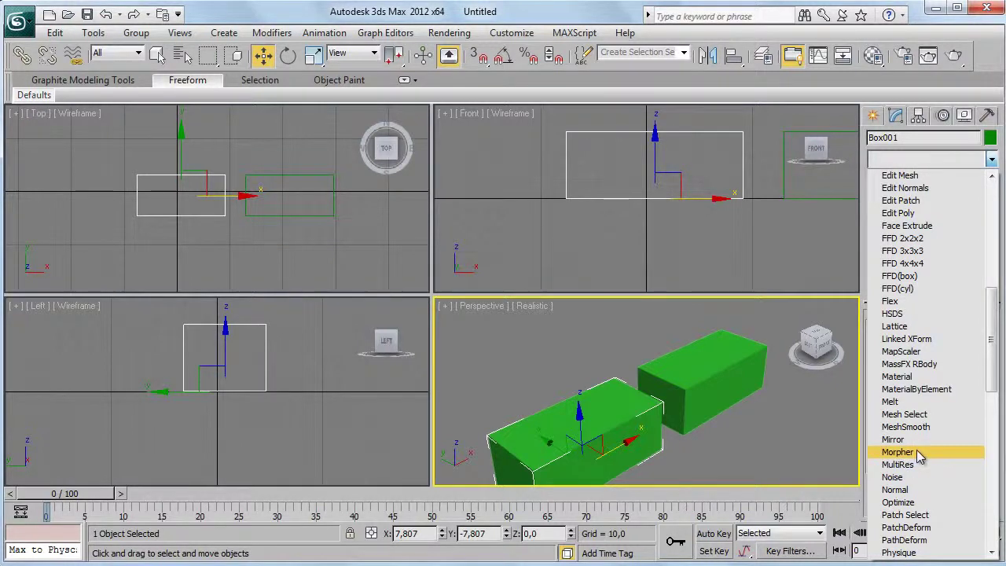
click(919, 453)
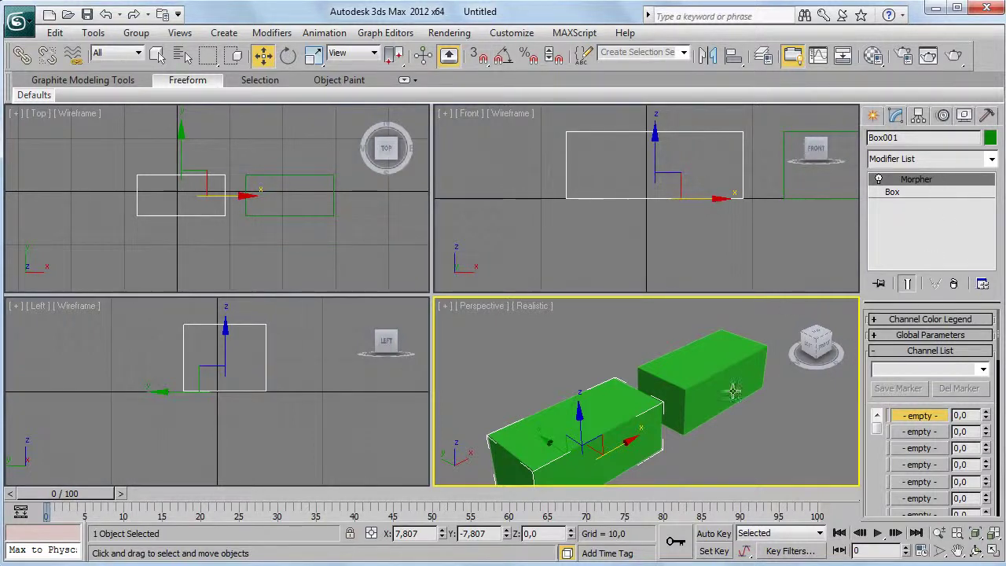
- Select the right box, Box002
scroll(707, 370, down, 3)
scroll(710, 370, down, 1)
click(710, 370)
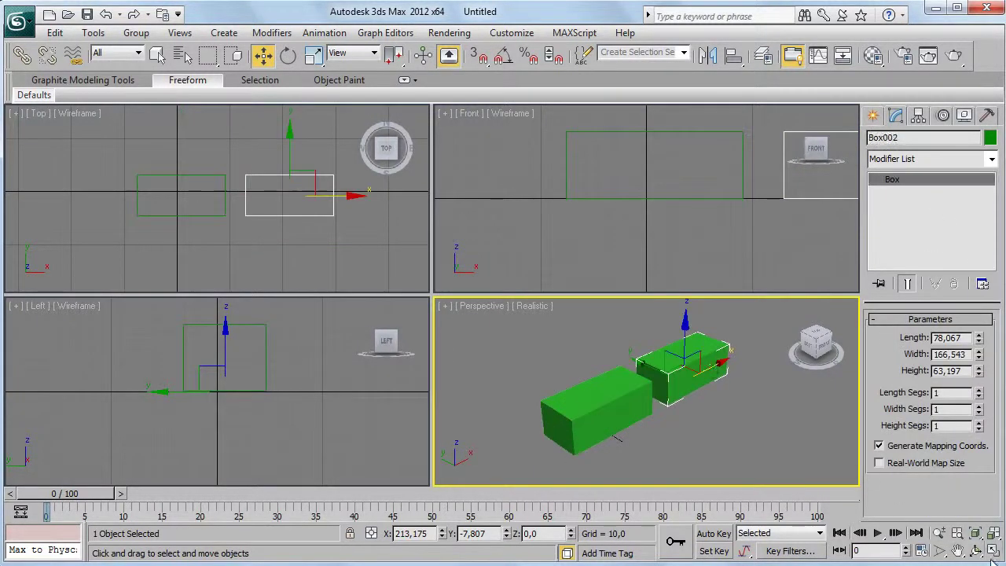
- Maximize the Perspective viewport and add an Edit Poly modifier to Box002
click(994, 551)
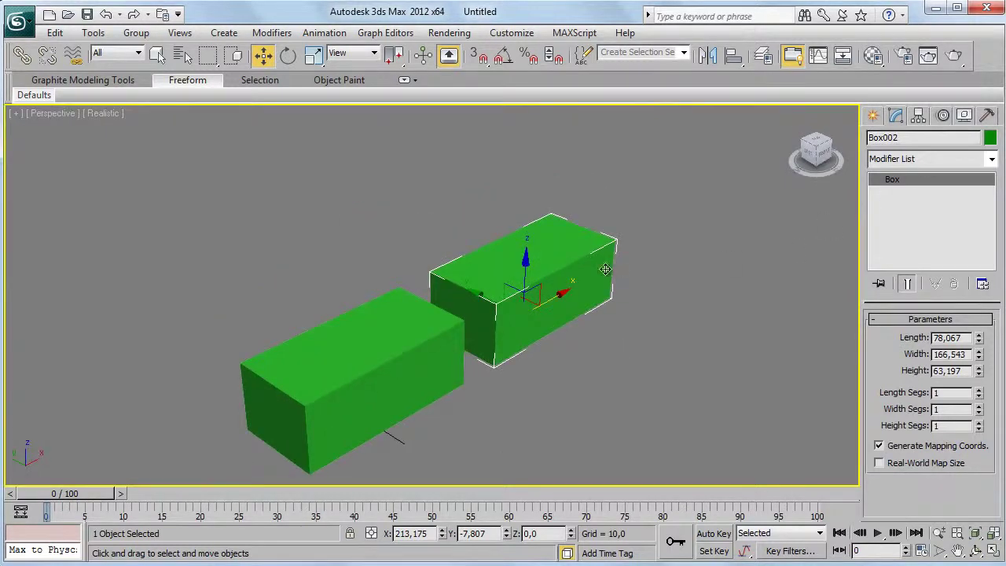
click(910, 160)
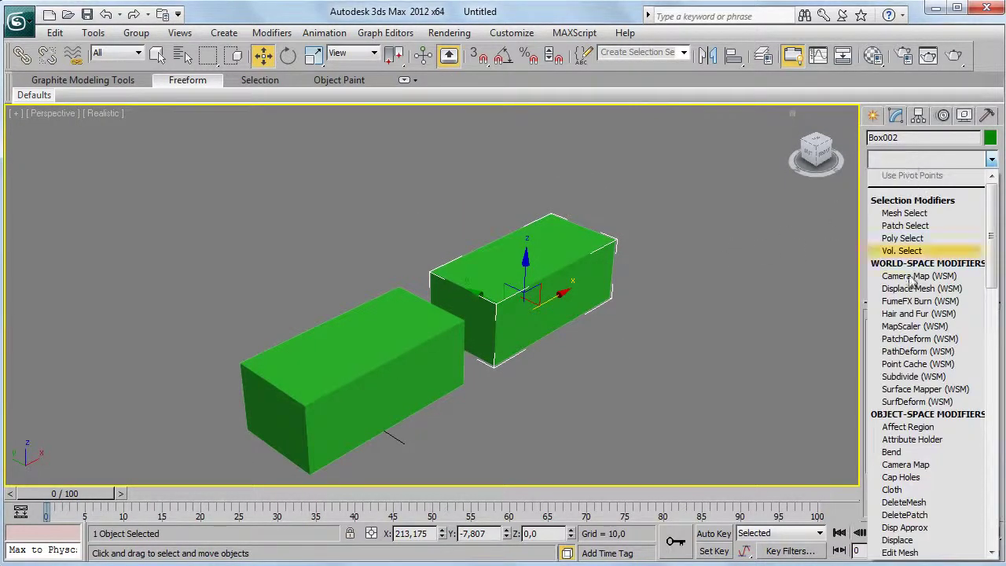
scroll(913, 518, down, 1)
scroll(914, 518, down, 1)
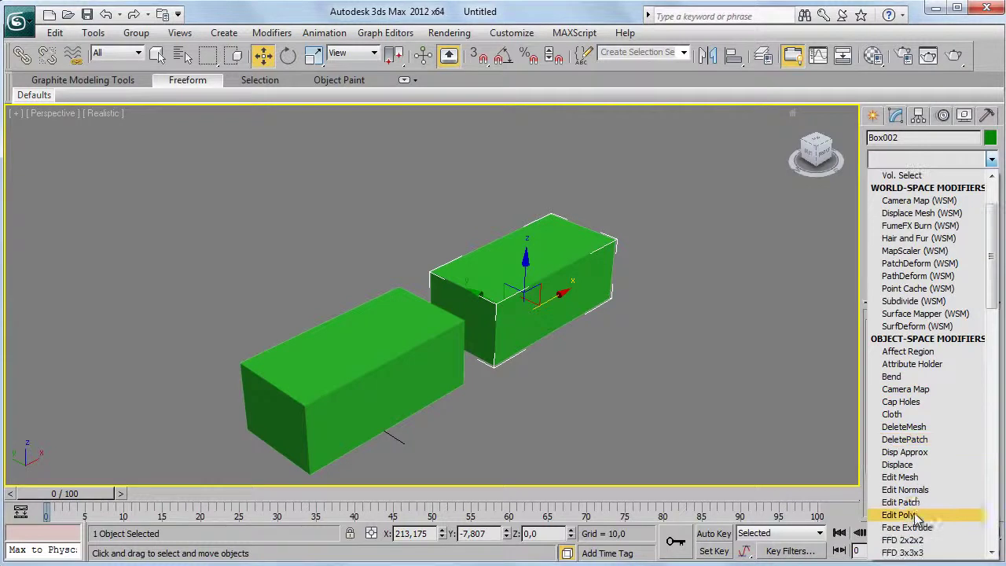
click(914, 518)
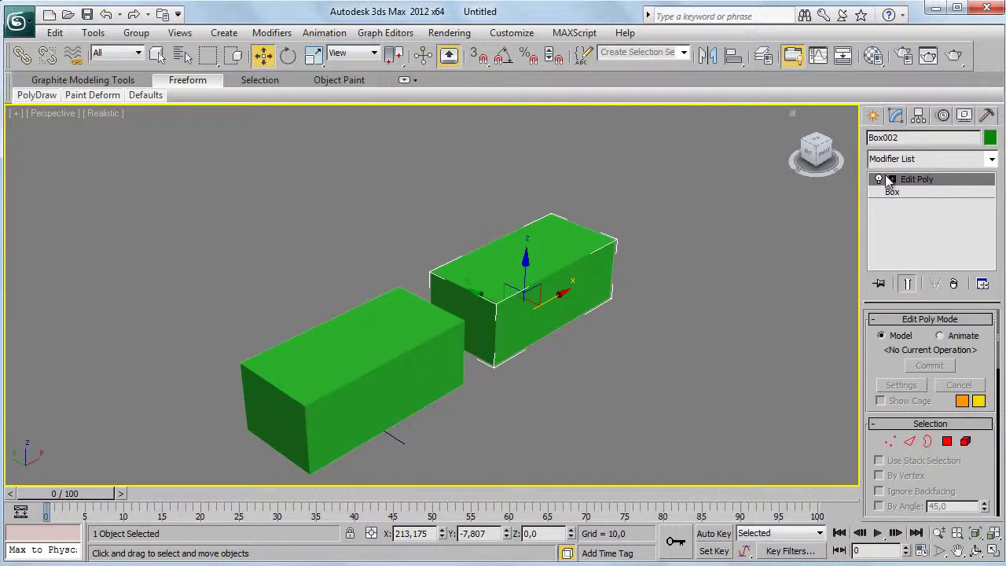
- In Vertex mode, raise Box002's top corner vertices on Z, then select Box001
click(893, 180)
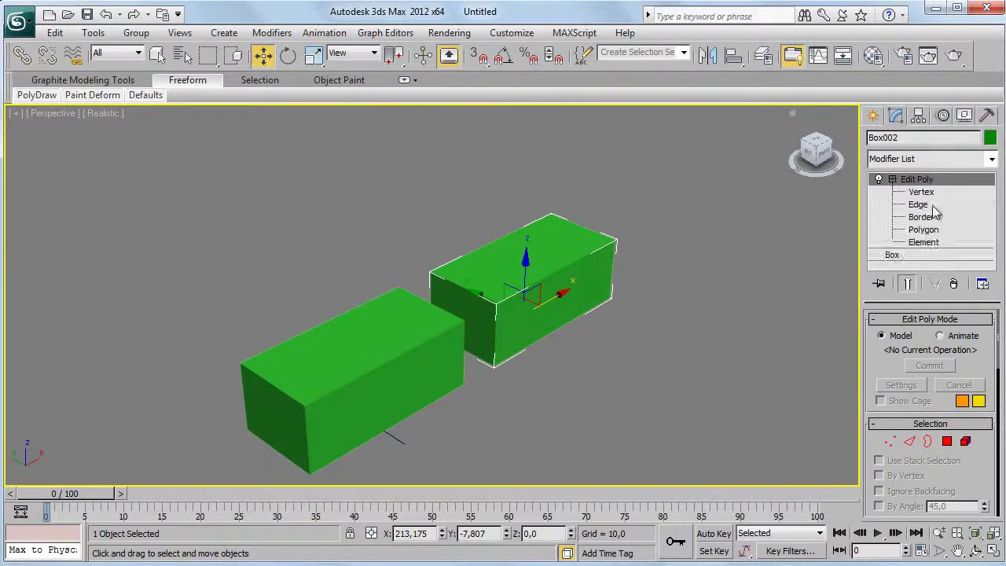
click(928, 194)
drag(547, 199, 640, 255)
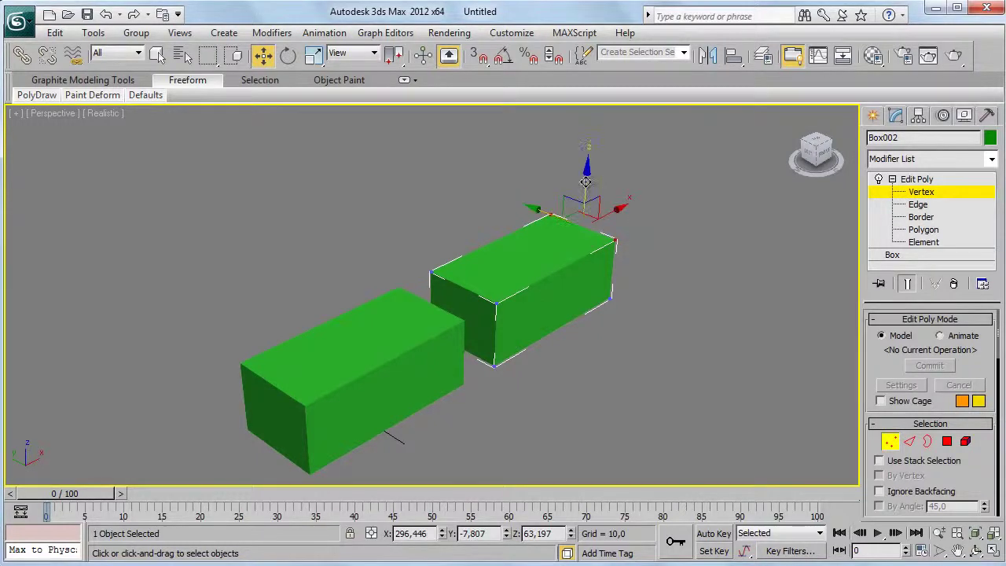
drag(585, 181, 590, 124)
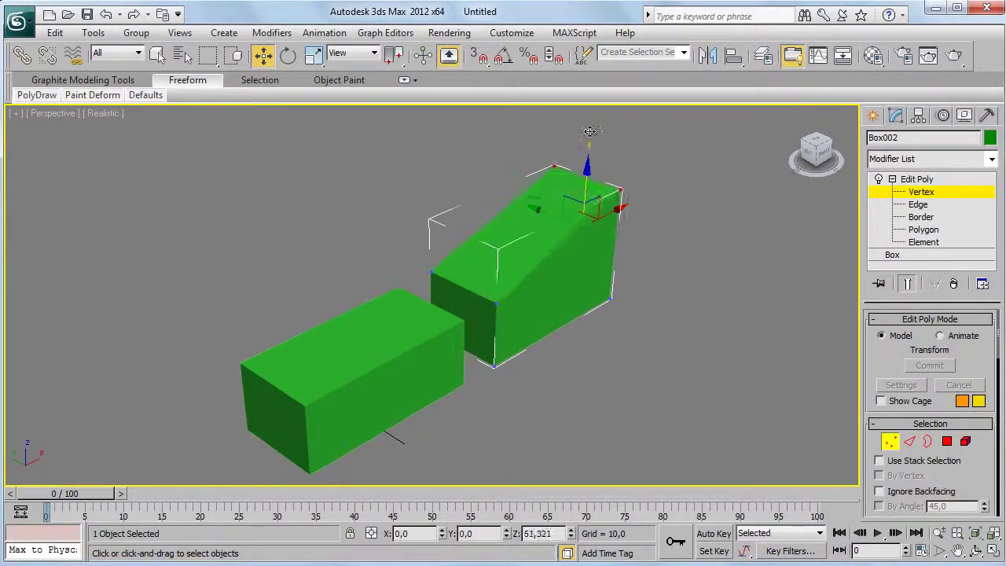
click(915, 179)
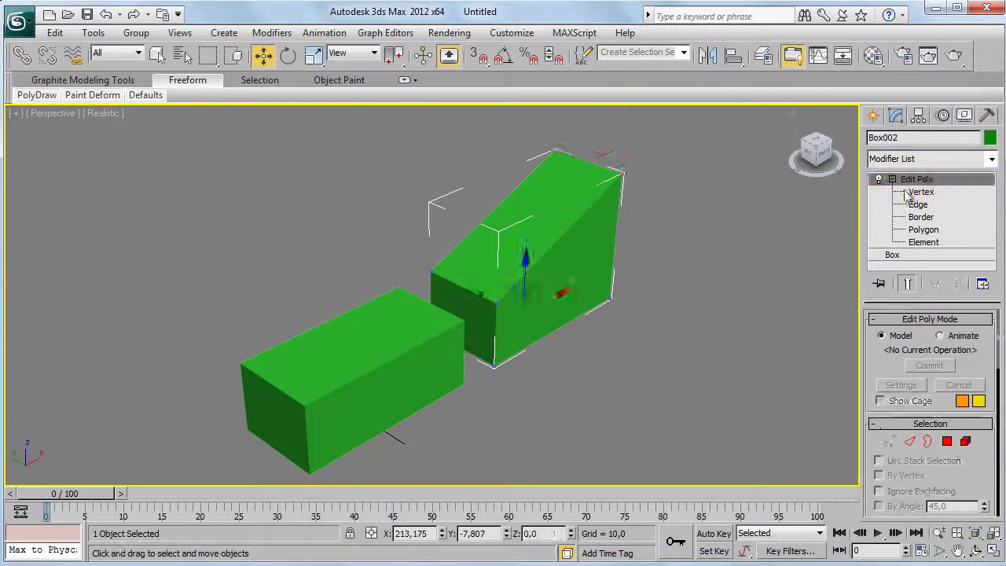
click(691, 330)
click(408, 373)
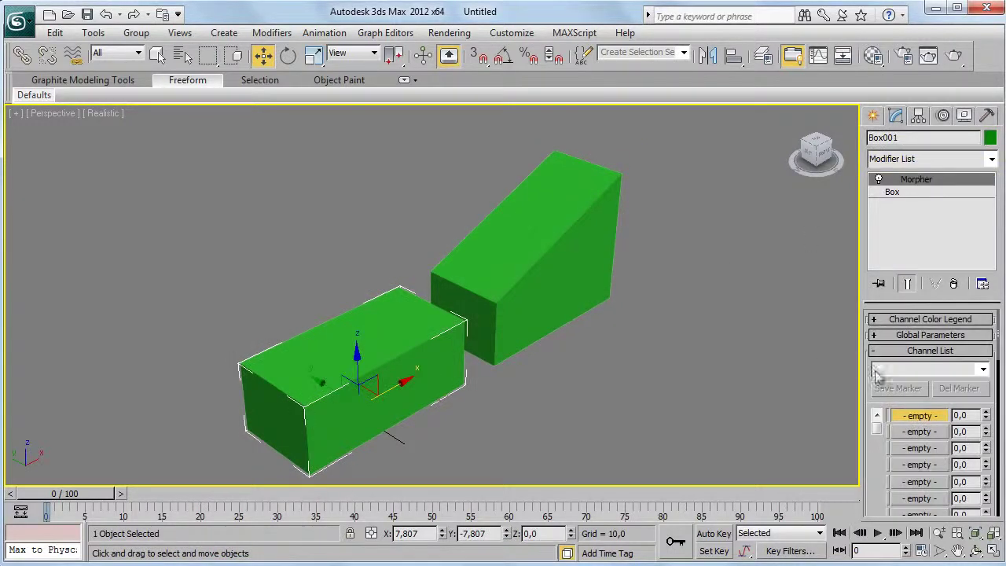
- Widen the command panel and delete the old Box002 morph target from its channel
scroll(887, 314, down, 2)
scroll(927, 314, down, 2)
scroll(943, 377, down, 2)
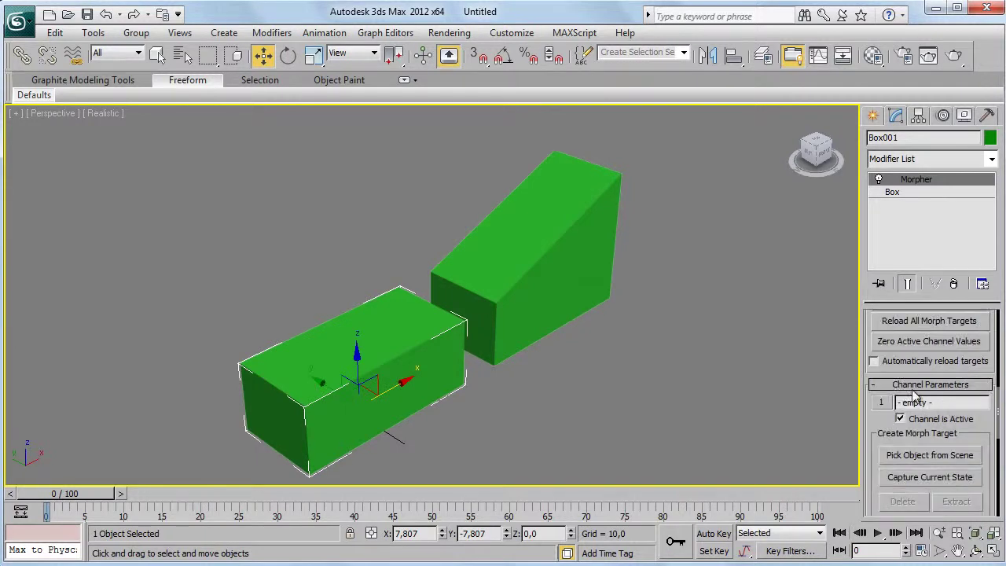
scroll(933, 397, up, 2)
scroll(934, 397, up, 2)
scroll(927, 378, up, 2)
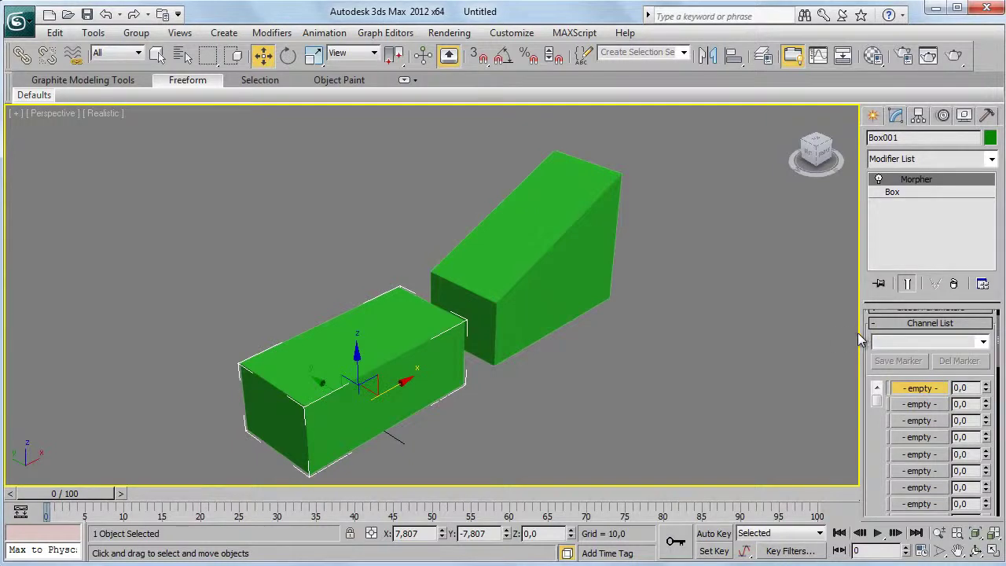
drag(862, 333, 572, 333)
click(766, 319)
click(902, 253)
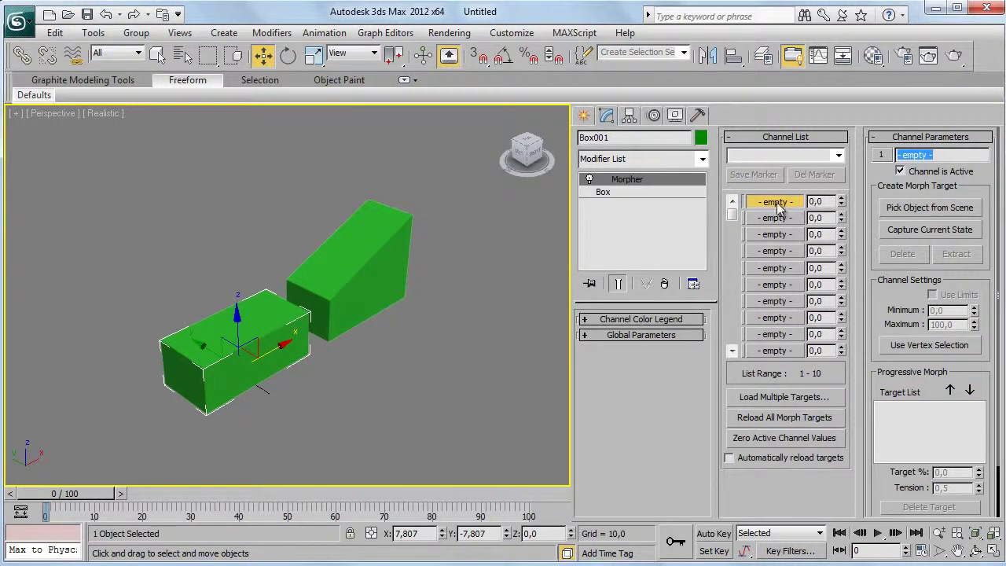
- Pick Box002 from the scene as channel 1's target and set it to 100
click(928, 207)
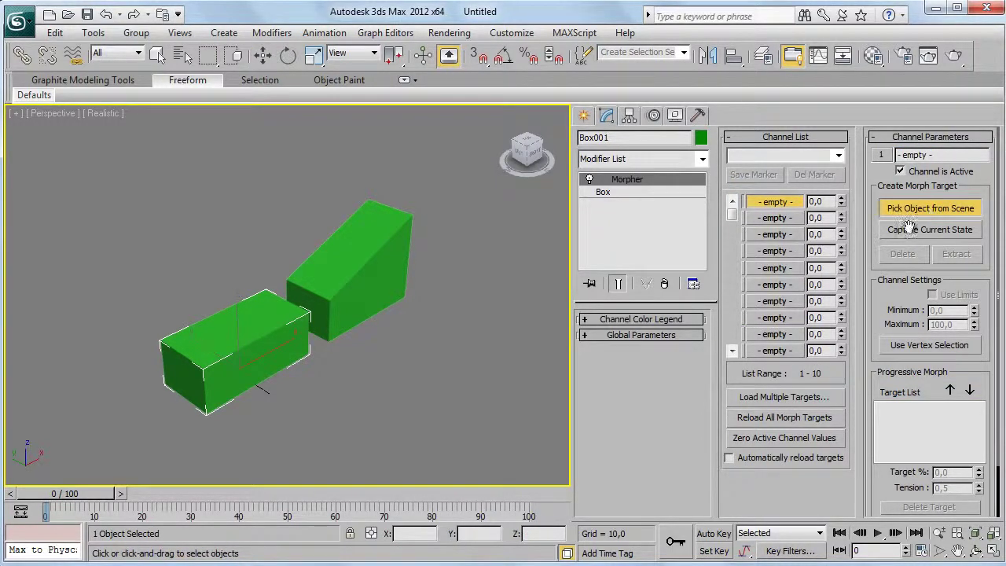
click(386, 245)
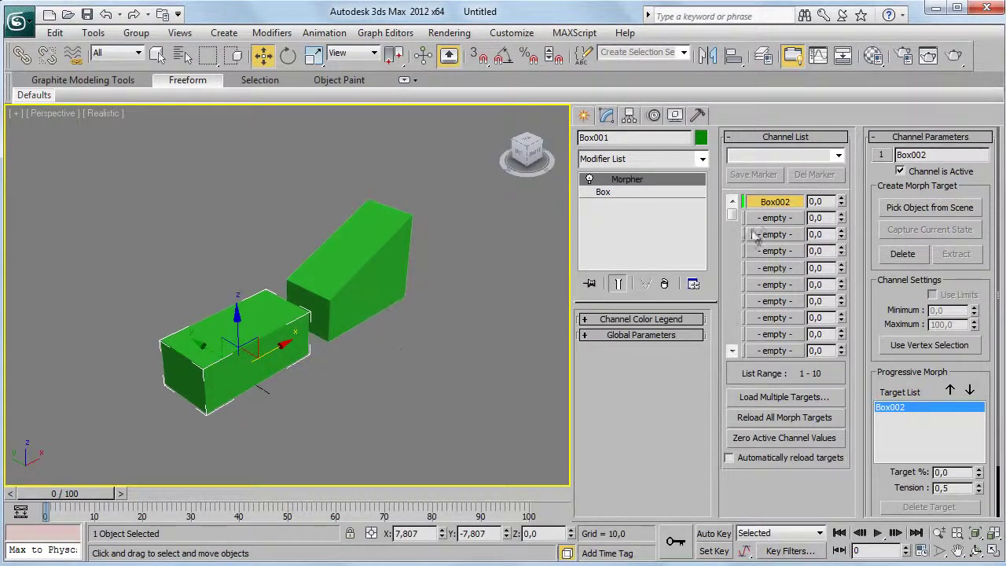
click(840, 199)
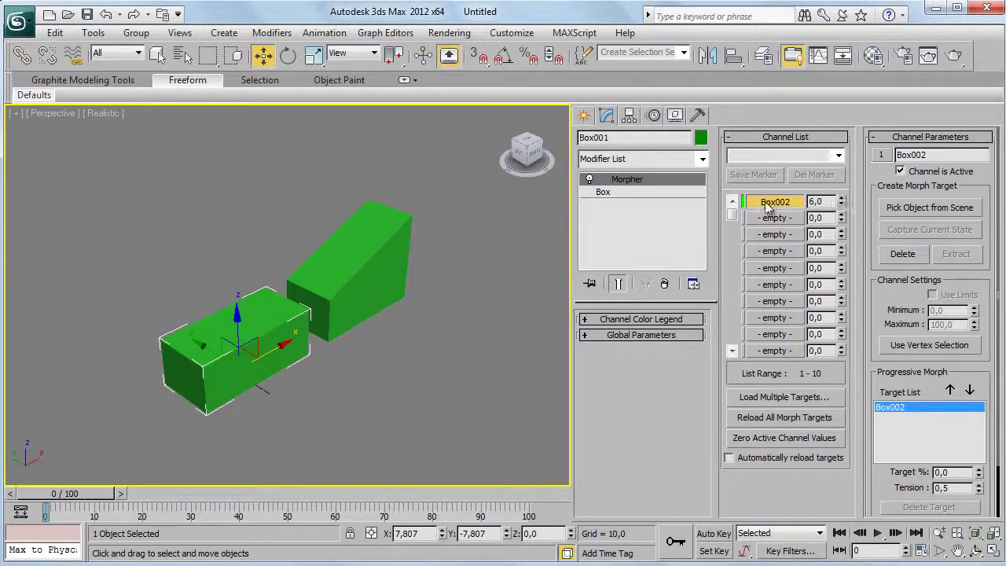
click(841, 198)
drag(841, 203, 839, 145)
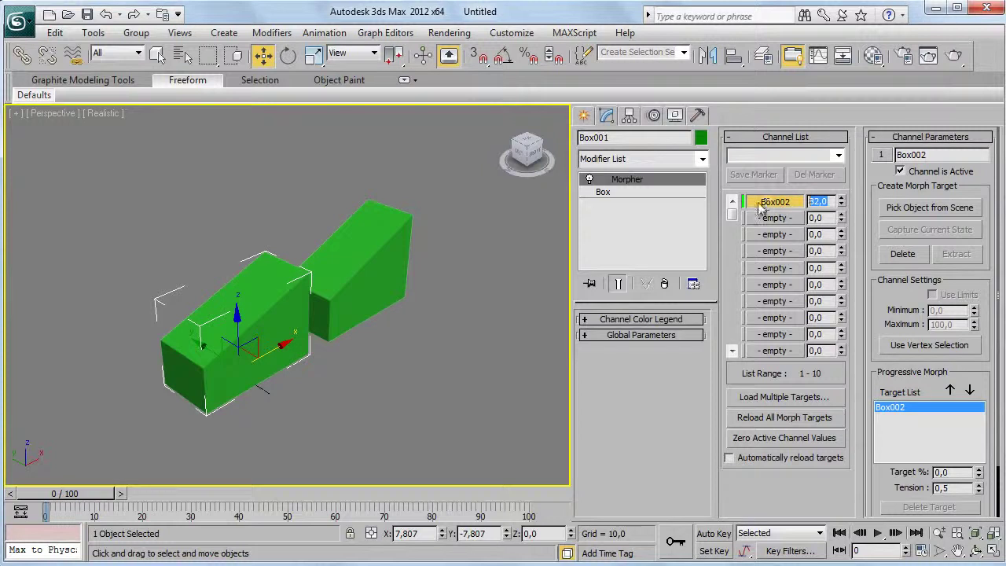
text(100)
key(Return)
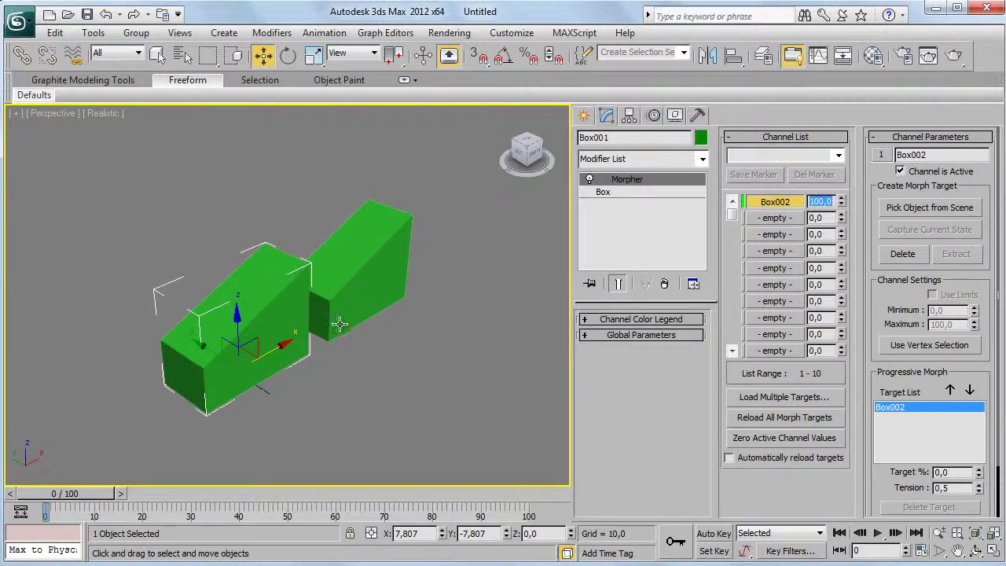
- Reselect Box002 and delete its existing Edit Poly modifier
click(402, 252)
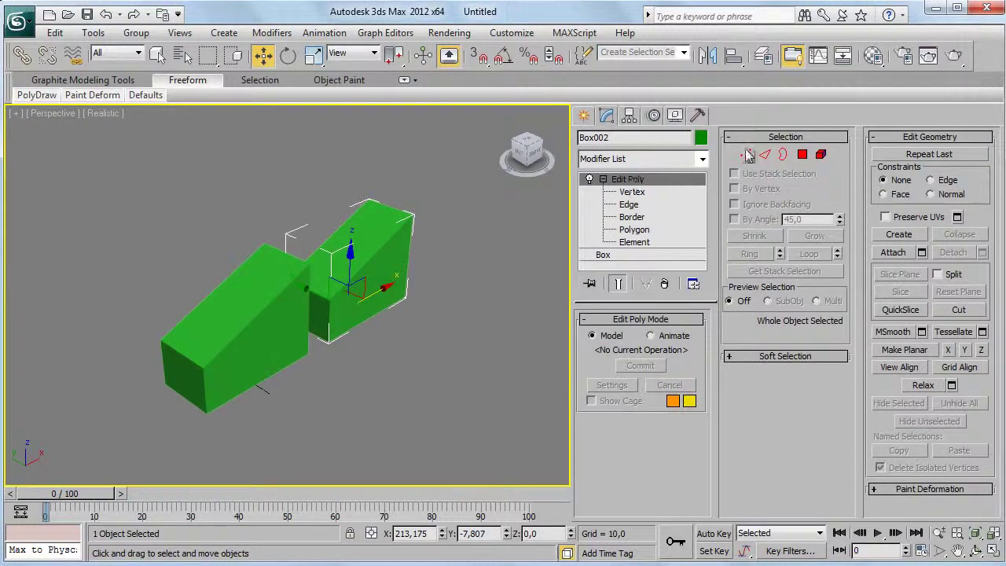
click(748, 156)
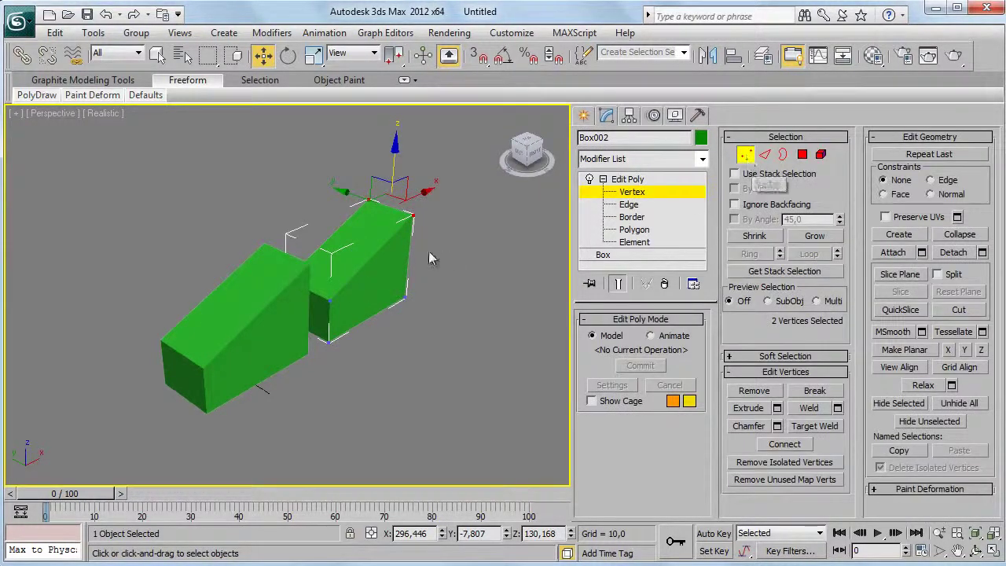
click(745, 156)
click(336, 347)
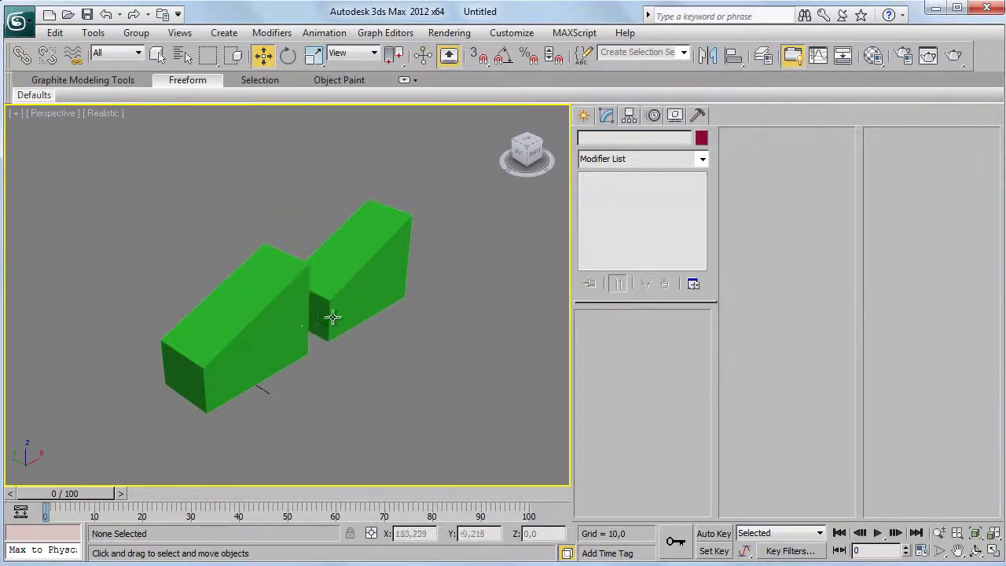
click(333, 317)
click(665, 283)
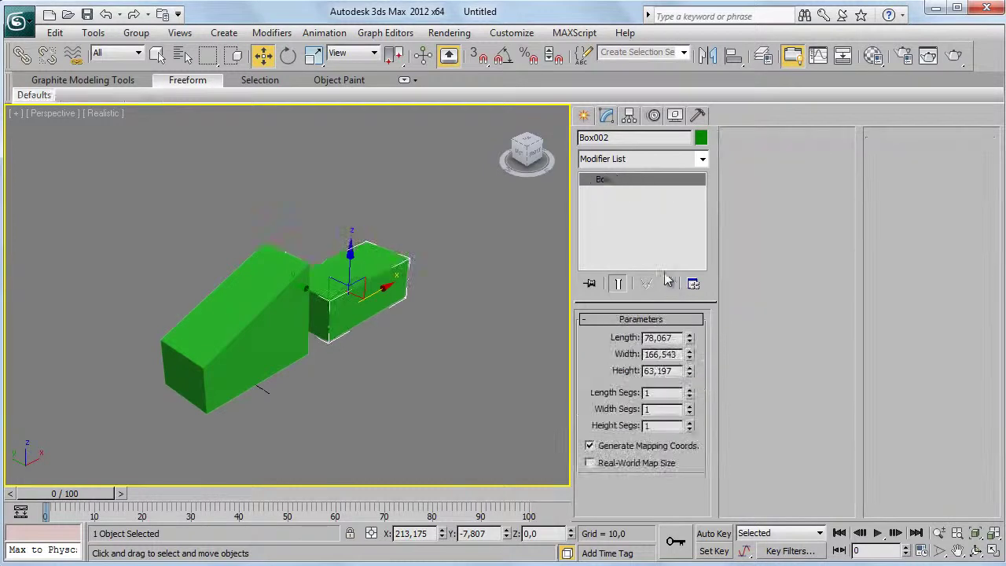
- Add a fresh Edit Poly modifier to Box002 and enter Vertex mode
click(625, 159)
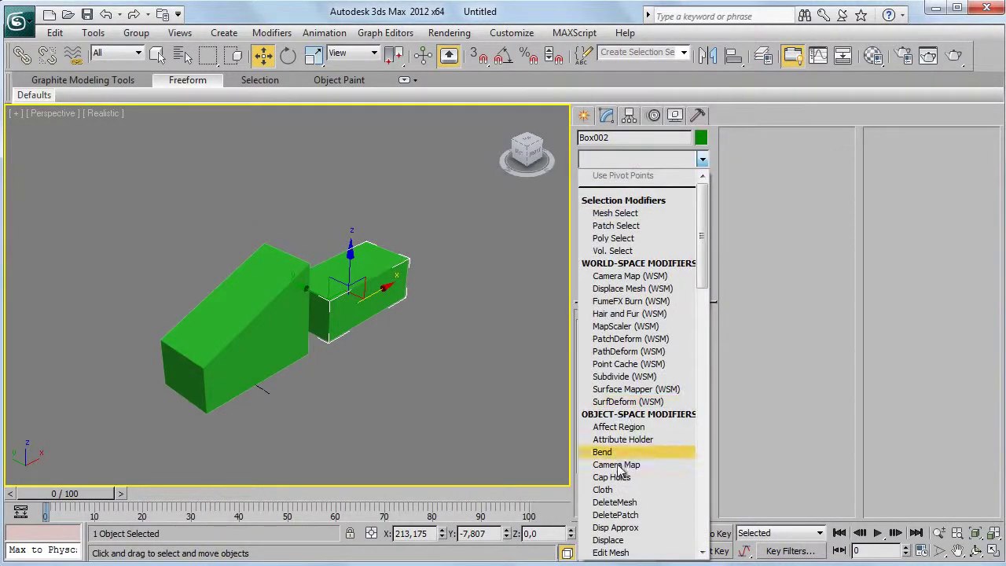
scroll(621, 471, down, 2)
scroll(623, 483, down, 2)
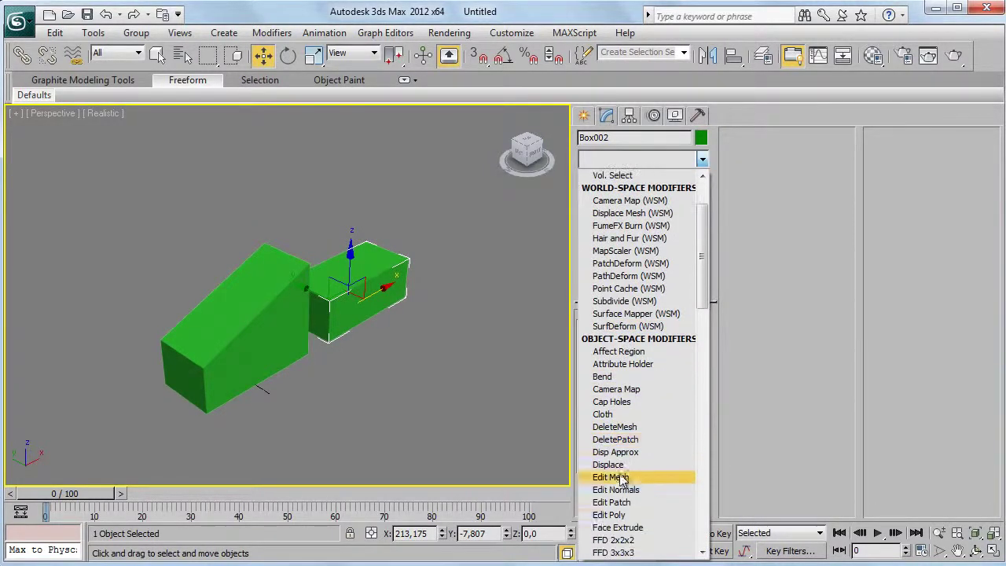
click(626, 516)
click(602, 179)
click(624, 192)
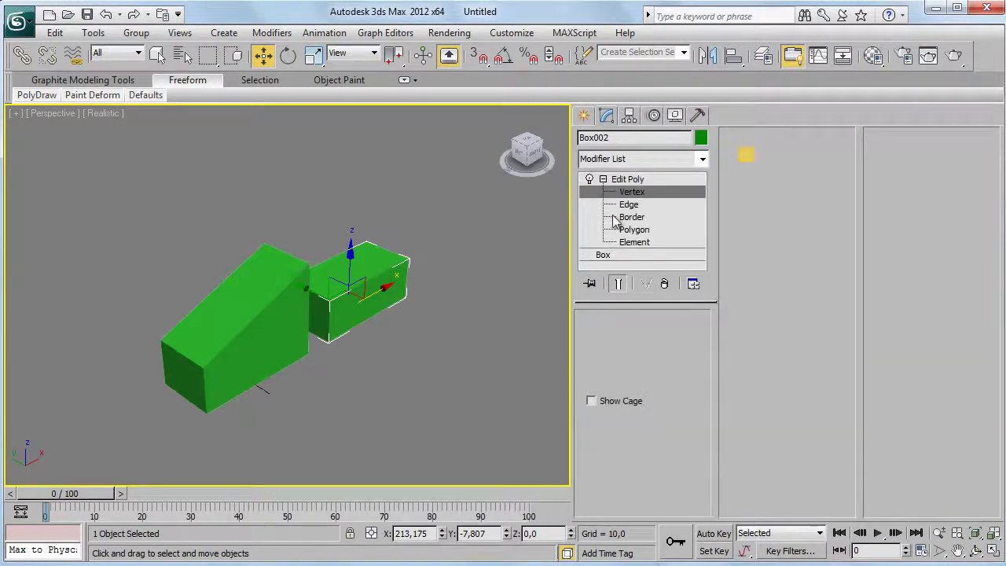
- Drag one corner vertex outward into a pointed wedge, then select Box001
click(405, 297)
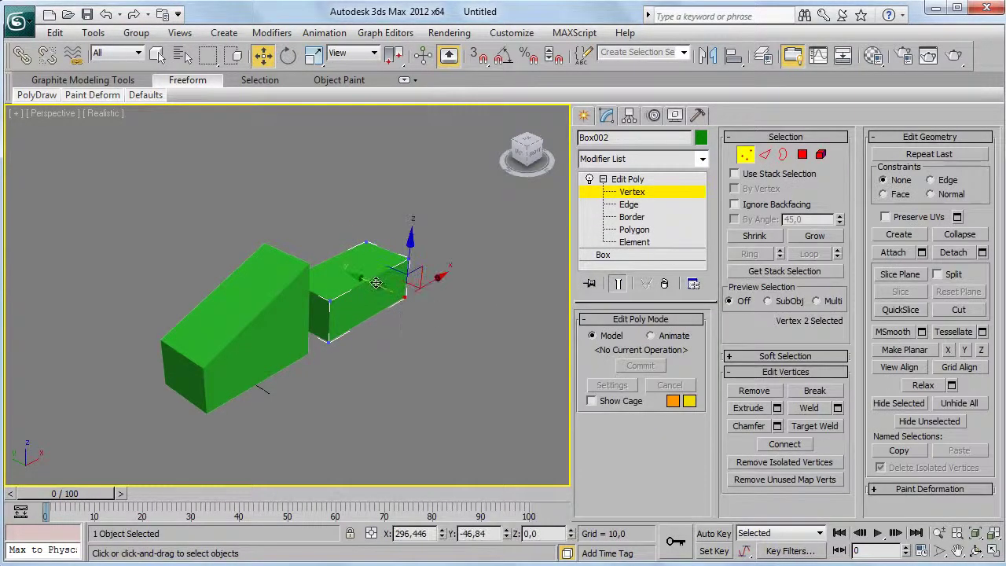
drag(376, 283, 440, 315)
click(633, 189)
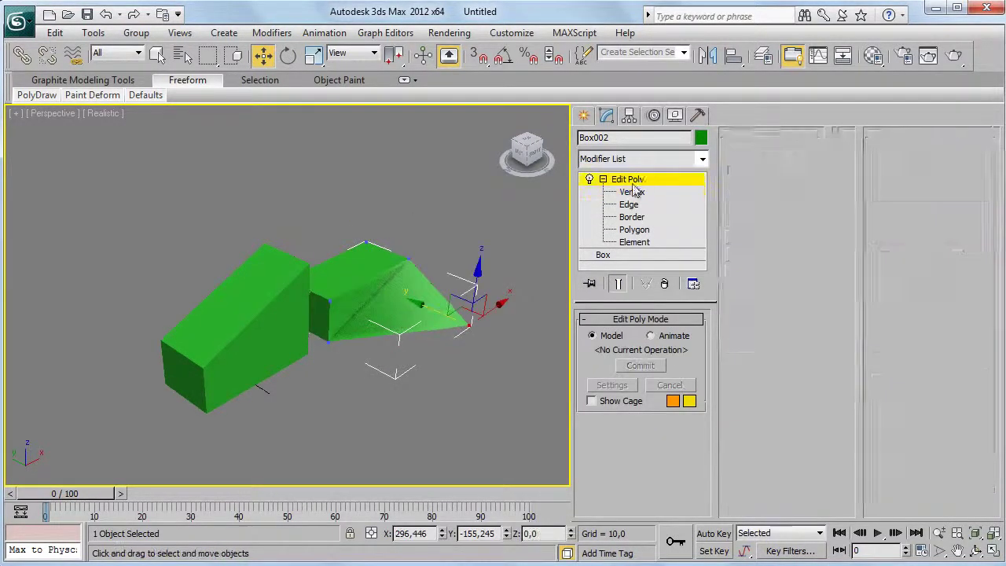
click(317, 359)
click(282, 345)
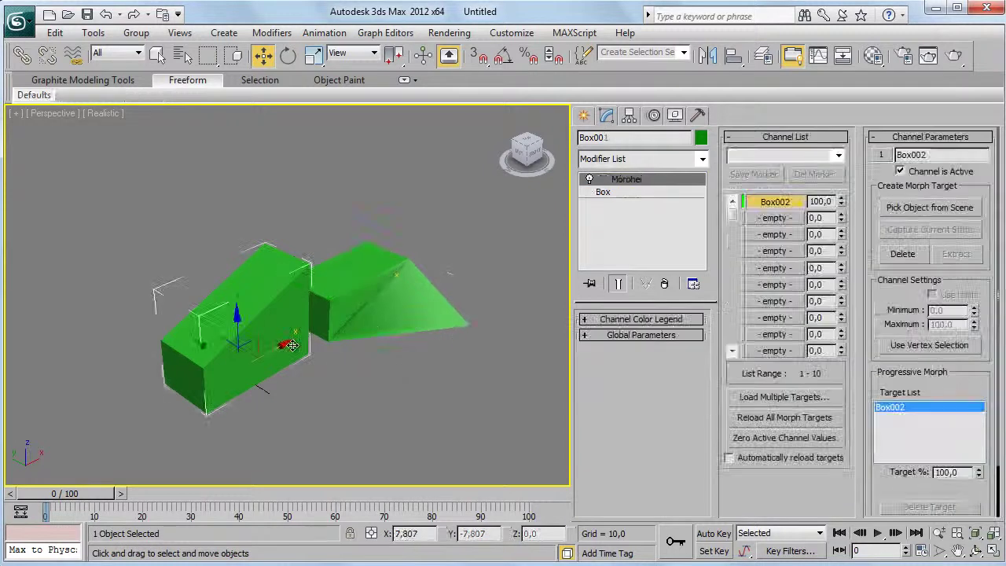
- Load Box002 into Morpher channel 2 and rename the channel "alt nokta"
click(764, 220)
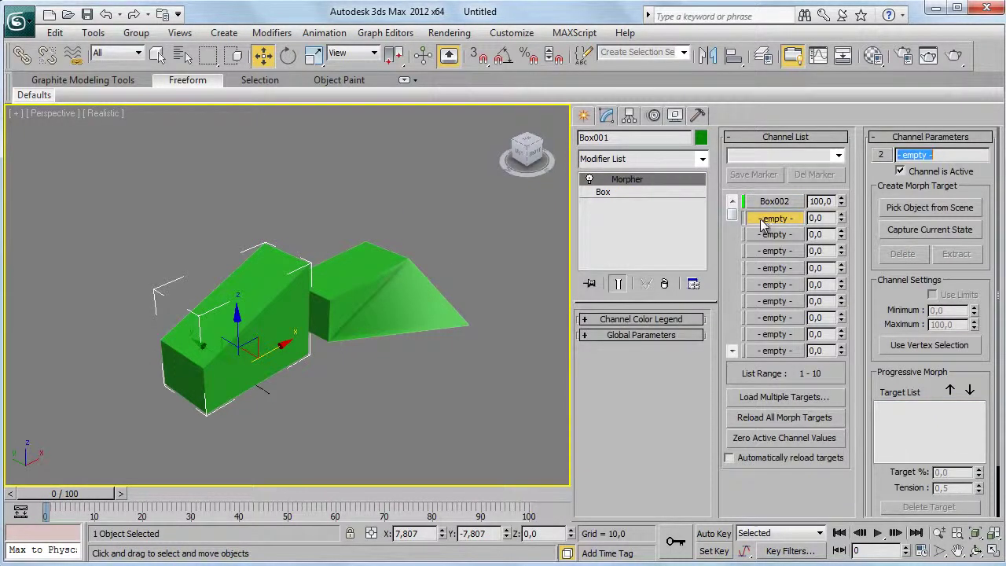
click(911, 209)
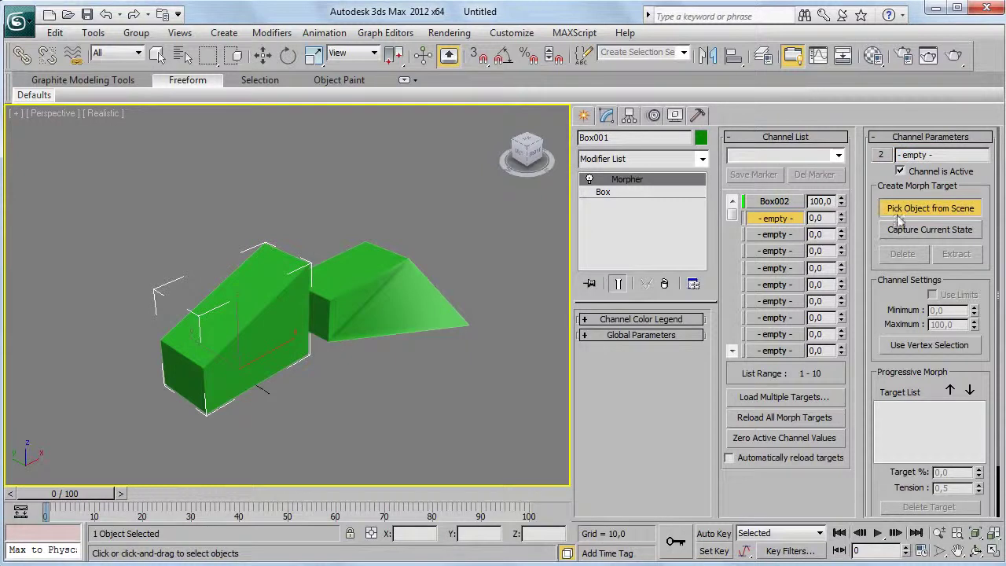
click(399, 298)
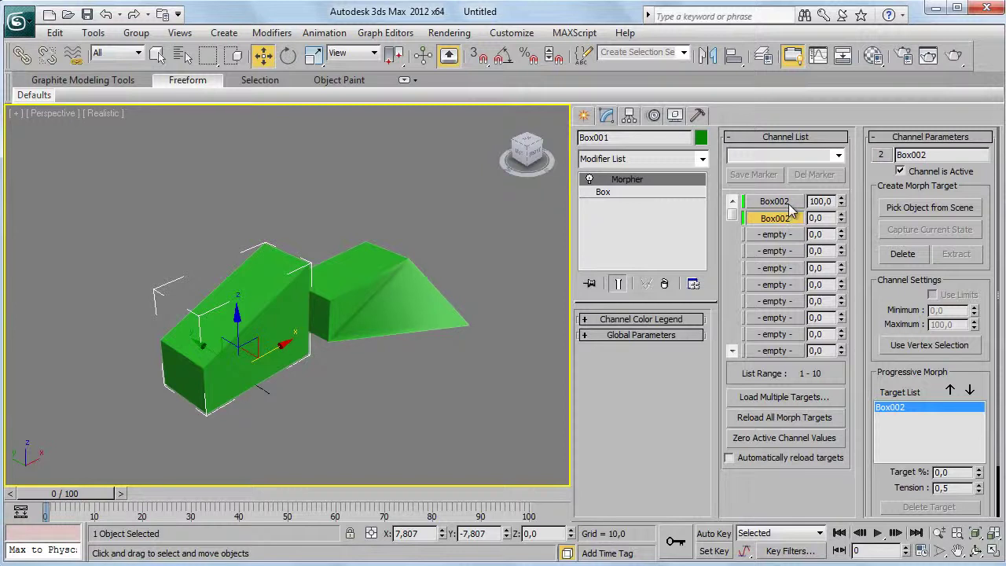
double_click(900, 157)
text(alt nokta)
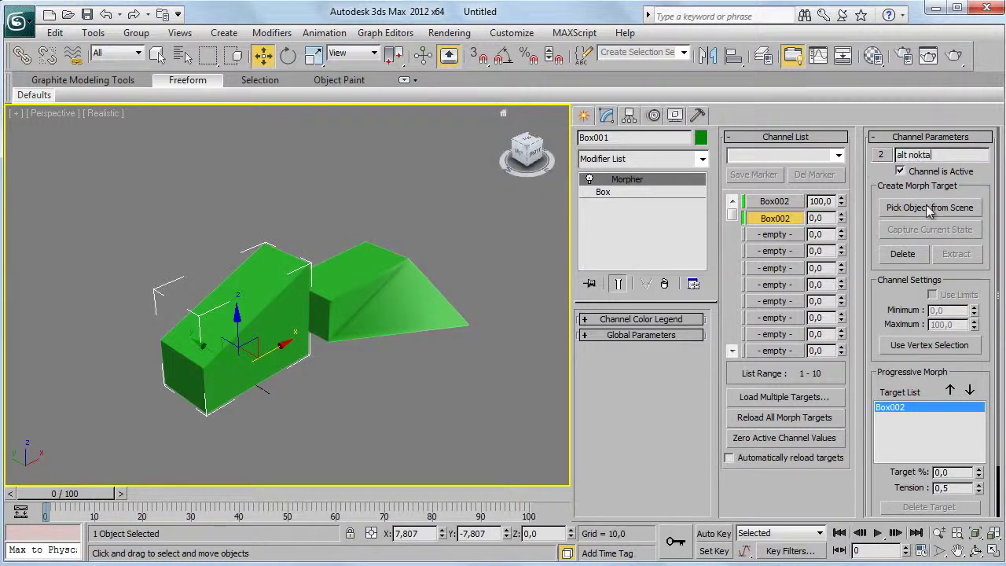
key(Return)
- Test the channel values, undo back to 100, and deselect everything
drag(840, 220, 844, 133)
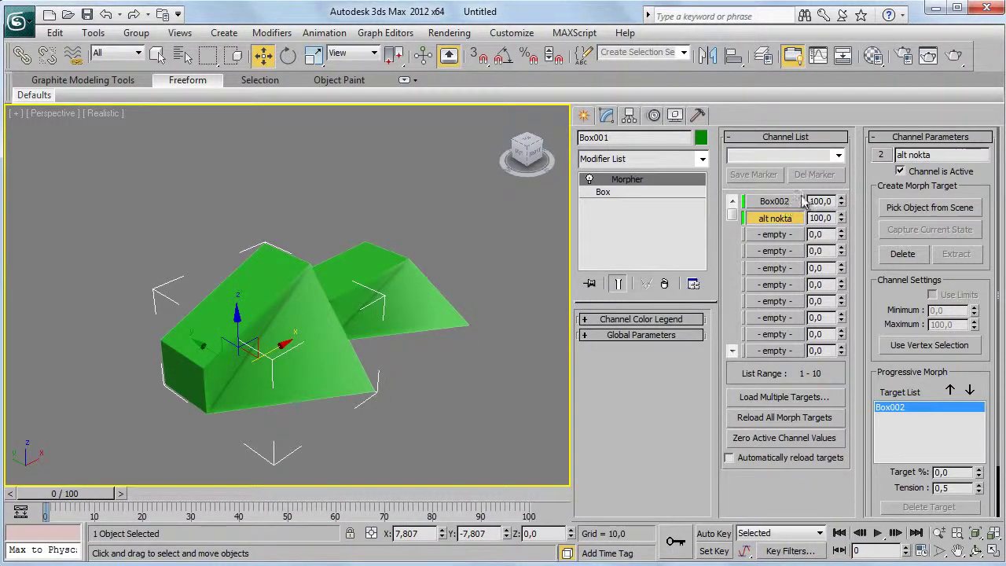
mouse_move(840, 221)
mouse_down()
mouse_move(827, 311)
mouse_move(851, 210)
mouse_move(817, 319)
mouse_up()
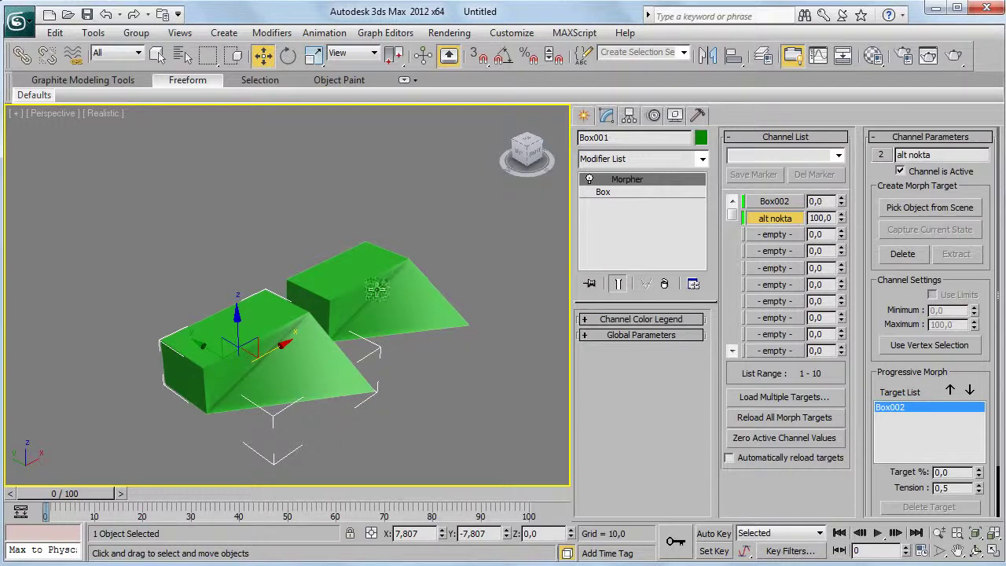
key(ctrl+z)
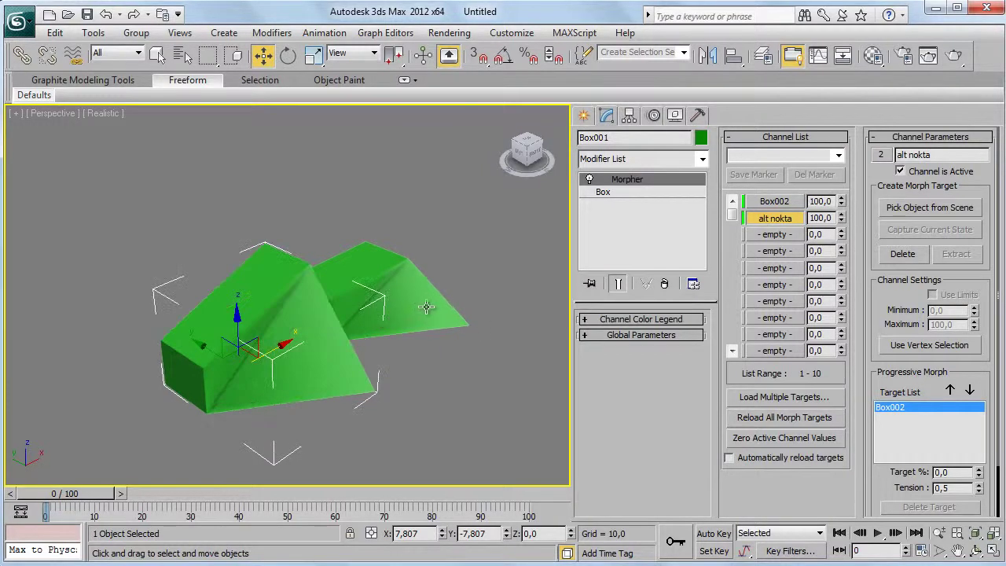
click(479, 303)
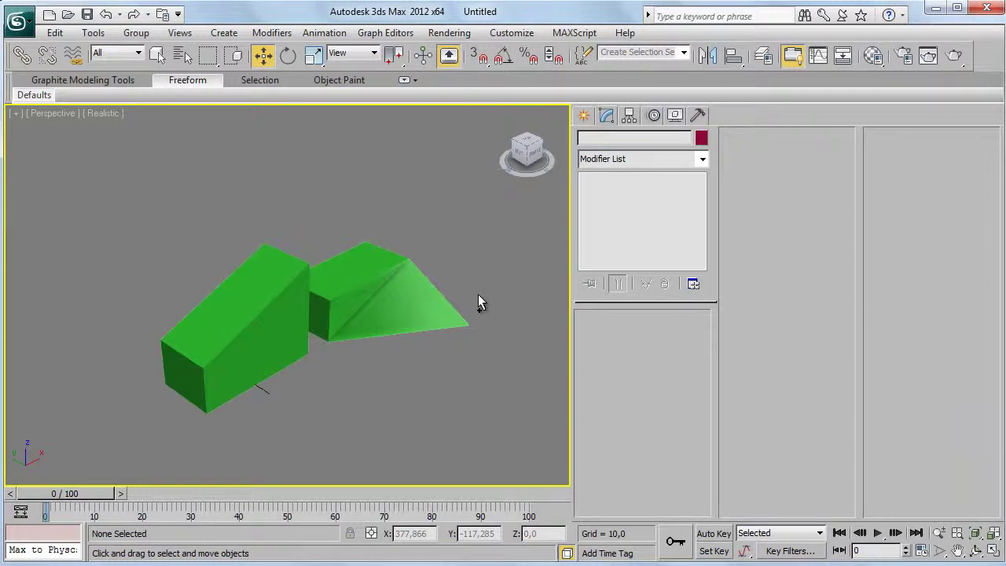
- Raise the two ridge vertices of the Box002 wedge, then select Box001
click(436, 308)
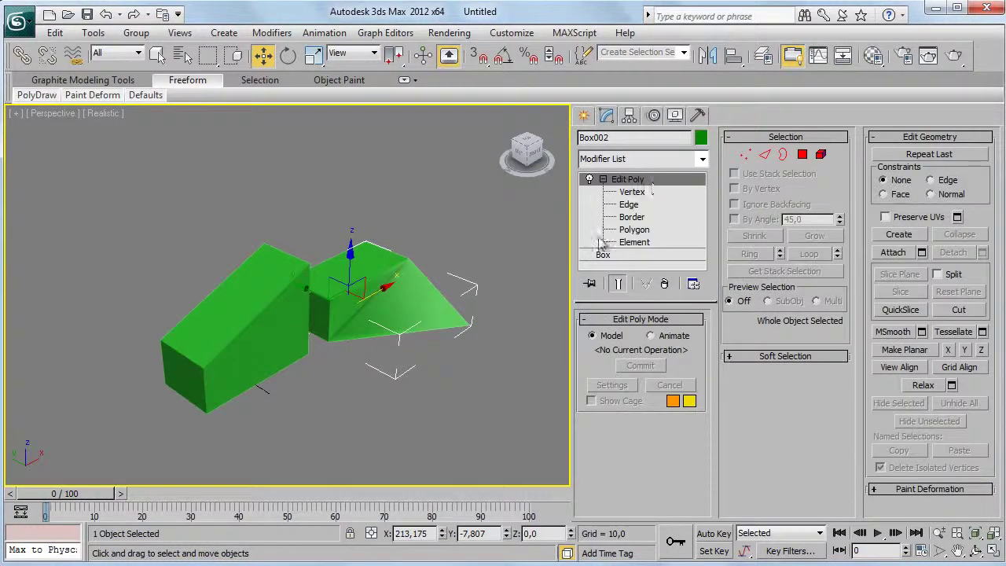
click(629, 193)
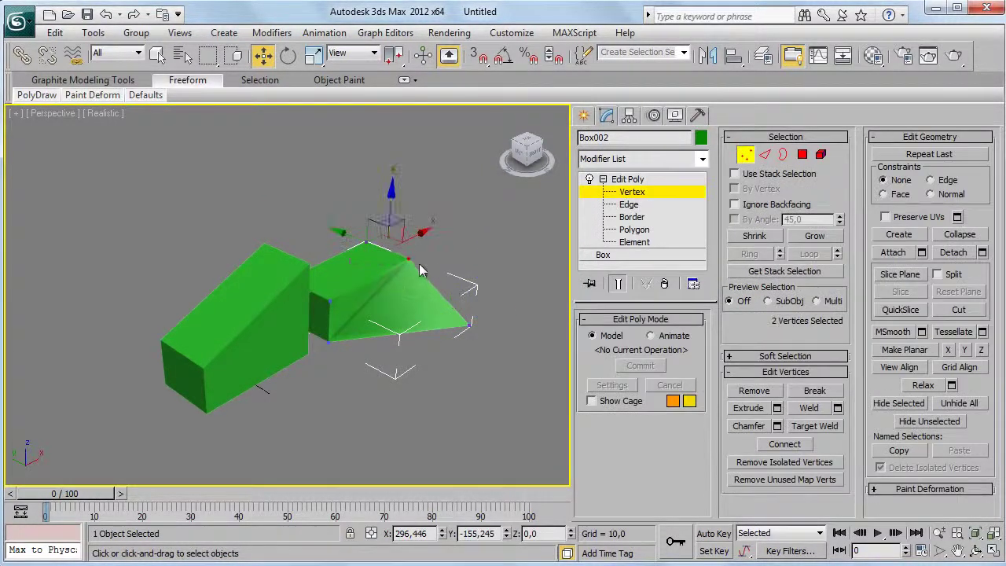
drag(390, 210, 390, 171)
click(287, 318)
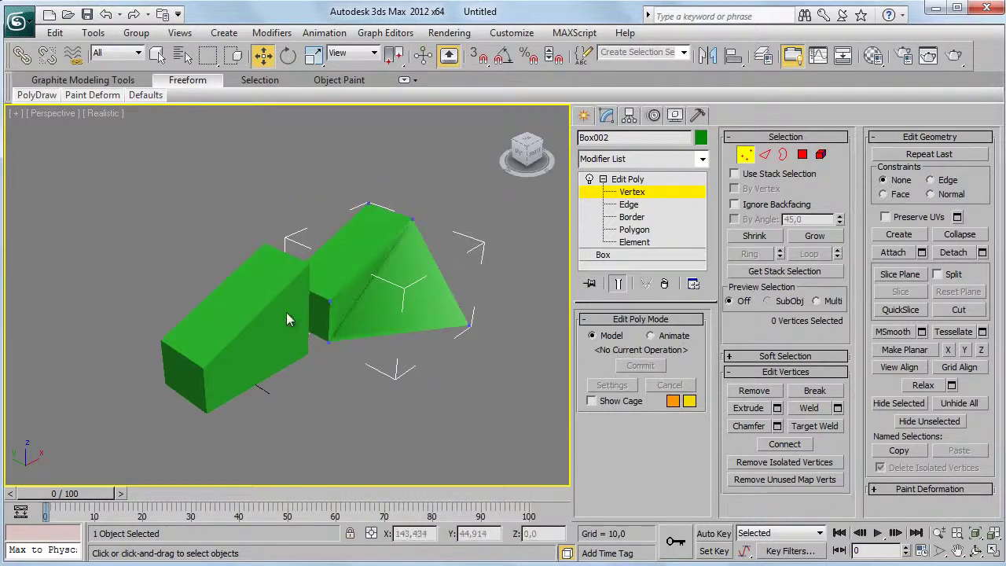
click(621, 192)
click(330, 354)
click(318, 354)
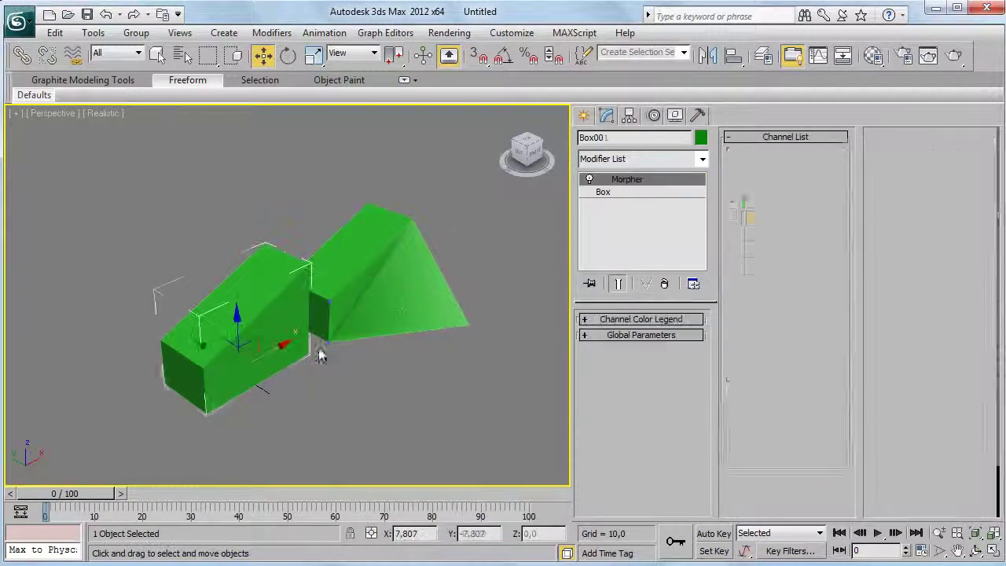
- Pick Box002 as channel 2's target, morph it to 100, then test values
click(756, 218)
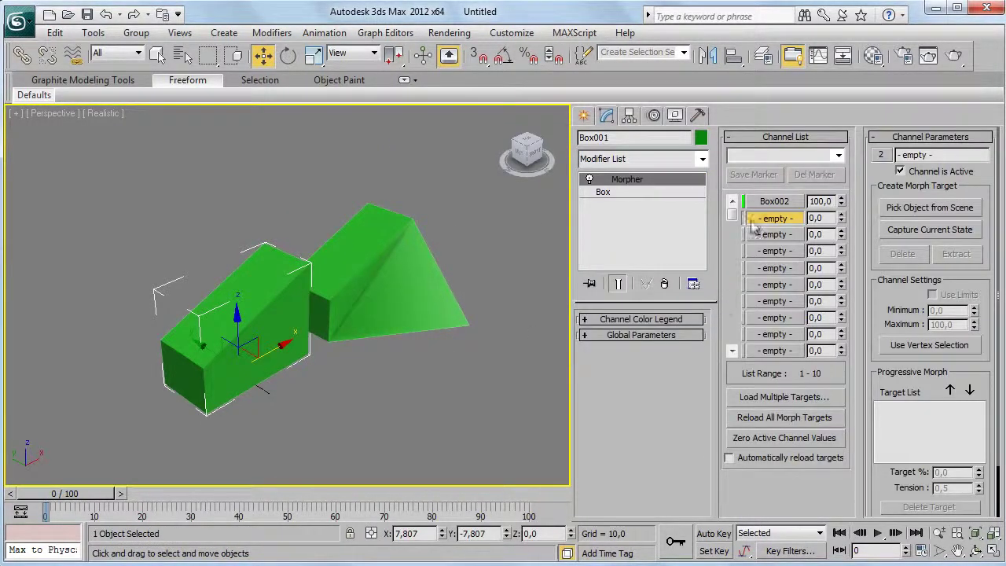
click(925, 209)
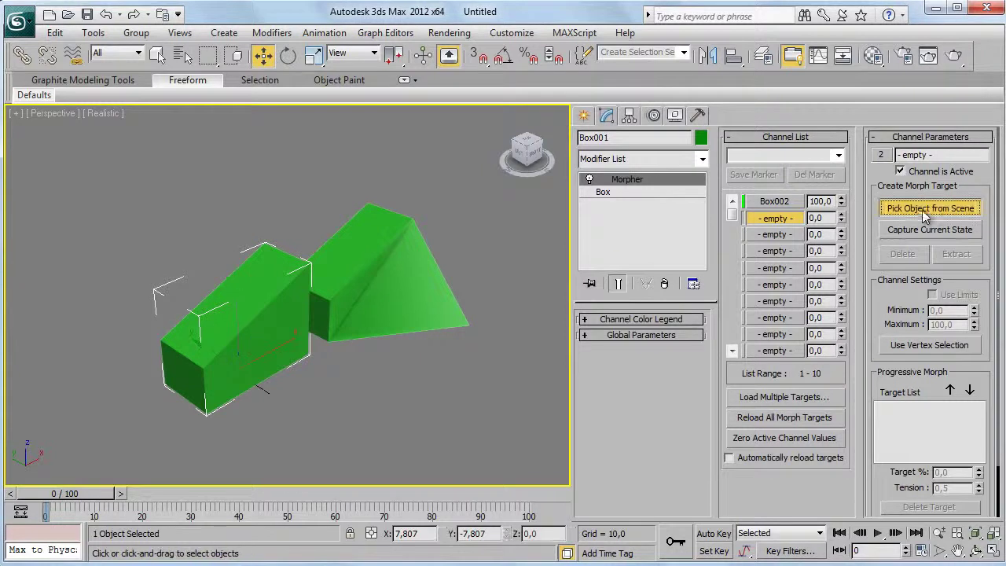
click(396, 297)
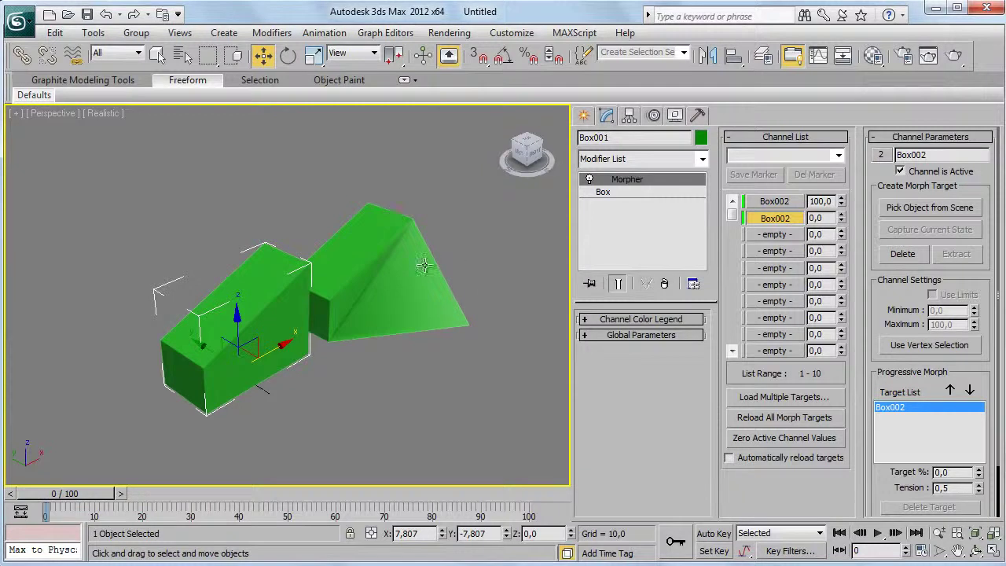
drag(841, 218, 822, 114)
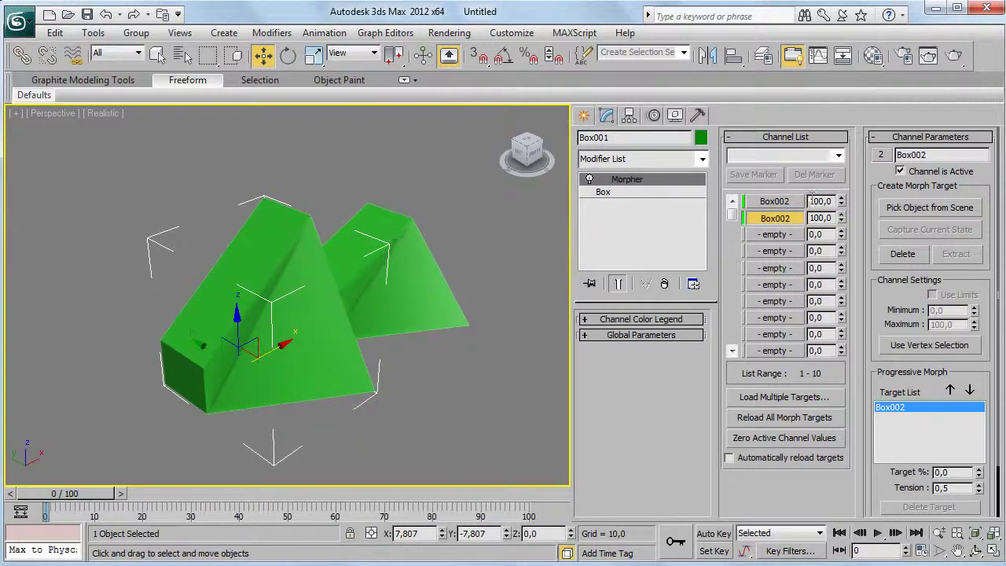
mouse_move(841, 201)
mouse_down()
mouse_move(821, 173)
mouse_move(821, 284)
mouse_up()
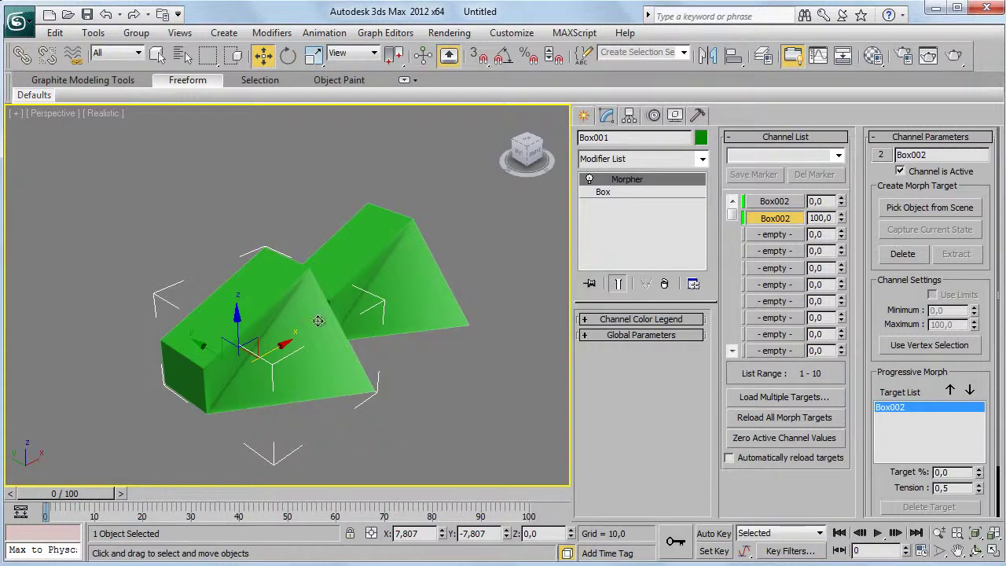
click(355, 267)
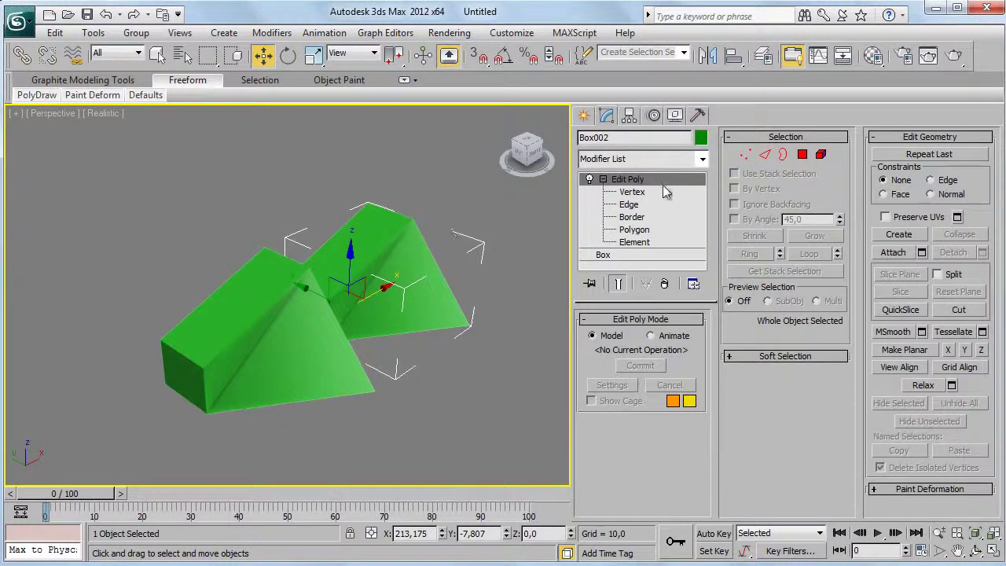
- Pull Box002's outer corner vertex up and to the right in Vertex mode
click(632, 192)
click(471, 321)
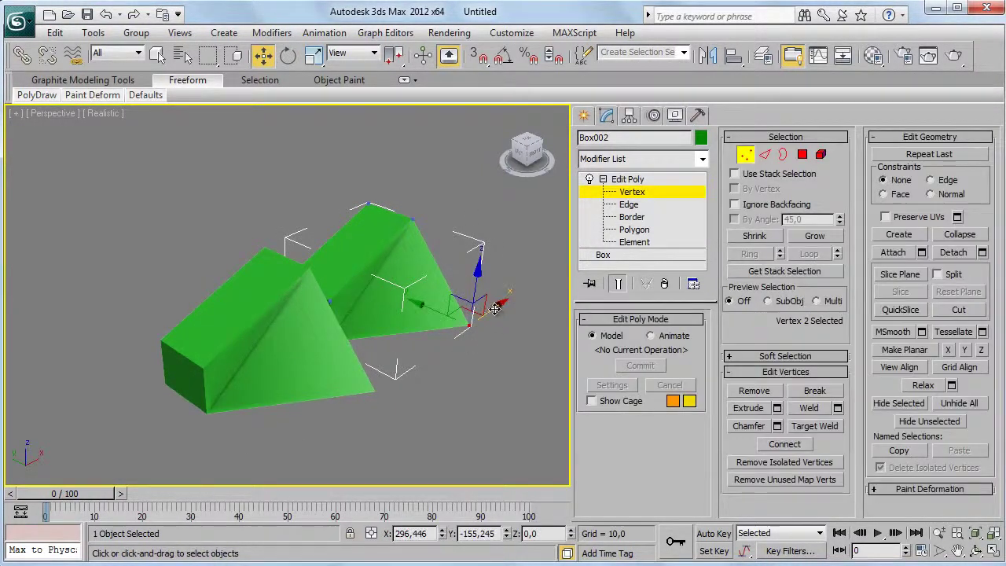
drag(480, 343, 542, 301)
click(633, 179)
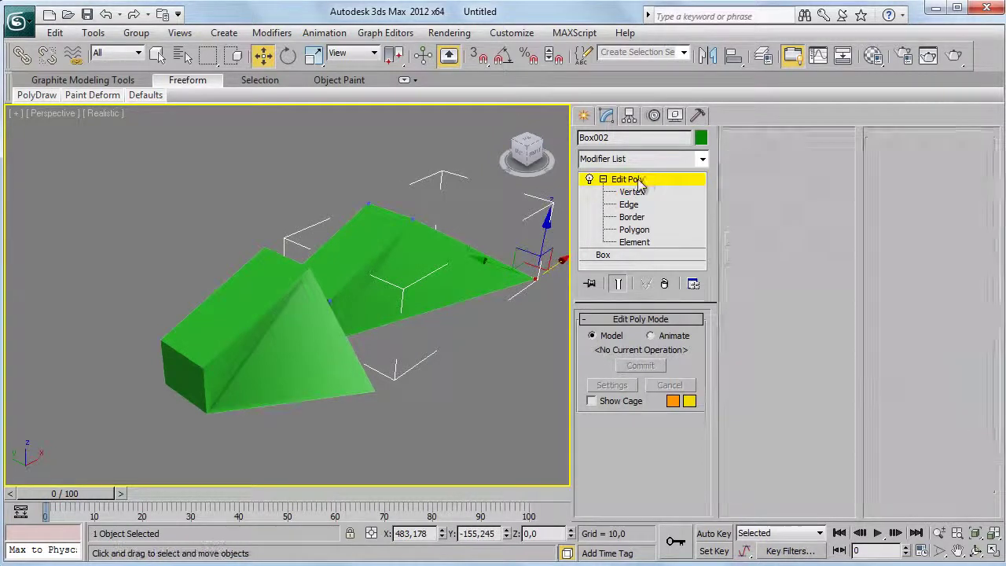
- Reload all of Box001's morph targets and set its second channel to 0
click(341, 362)
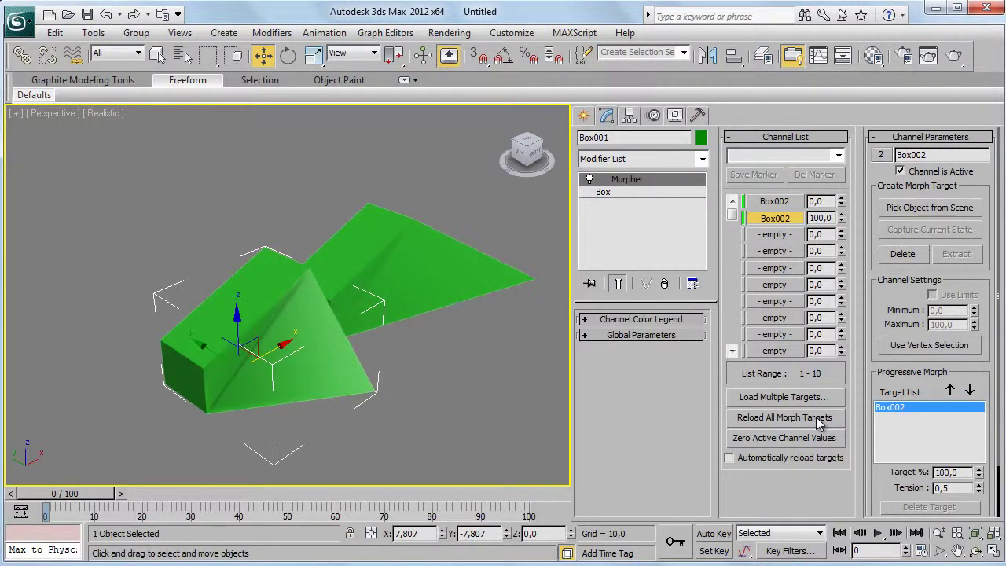
click(817, 418)
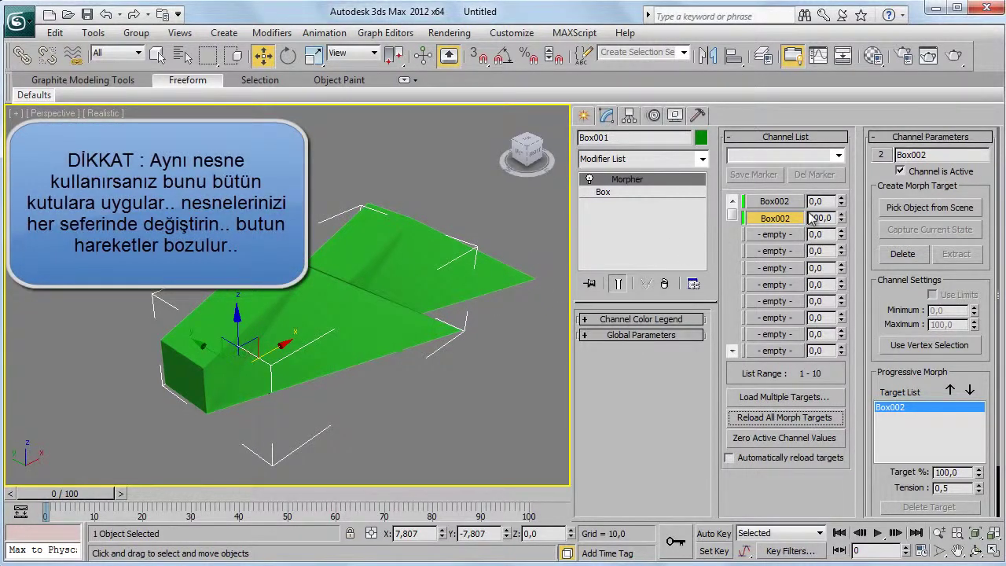
click(834, 220)
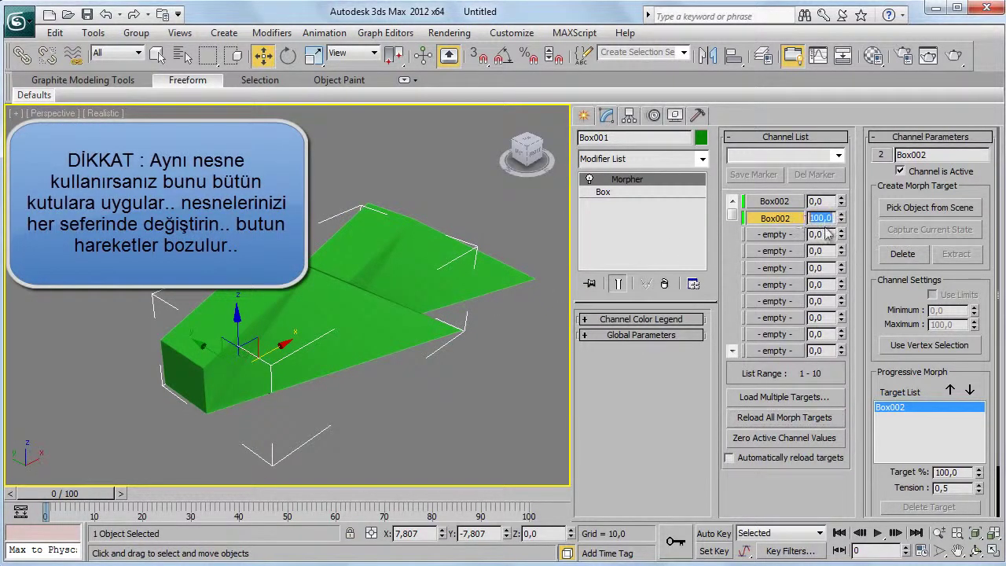
drag(839, 221, 821, 302)
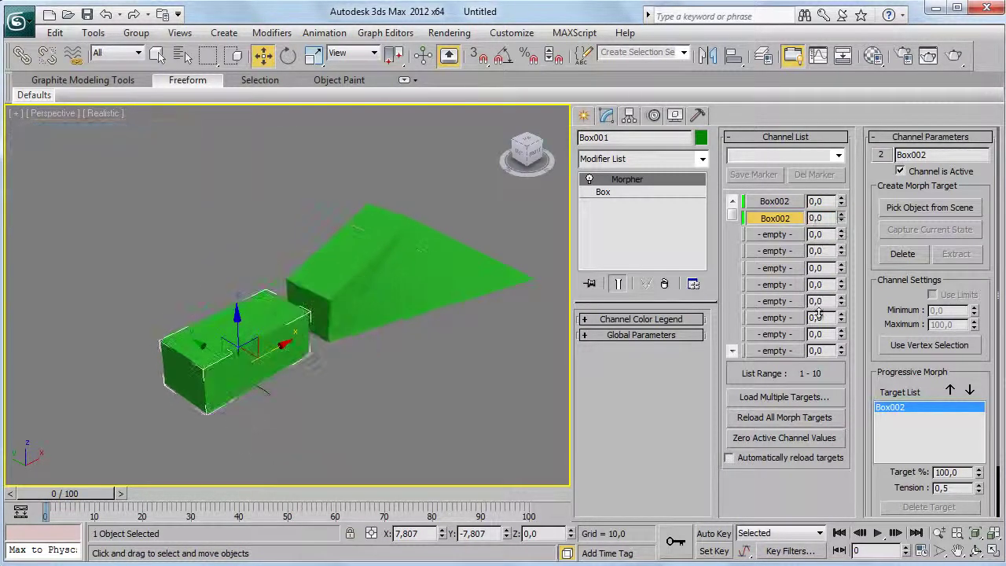
click(351, 383)
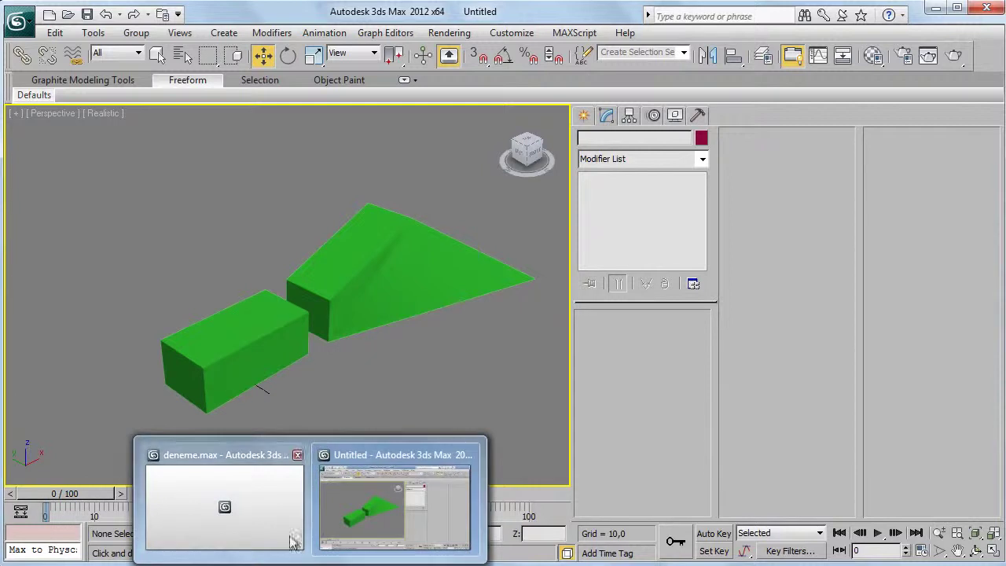
- Bring up the deneme.max scene, zoom in, and select the bottom airplane Rectangle01
click(288, 532)
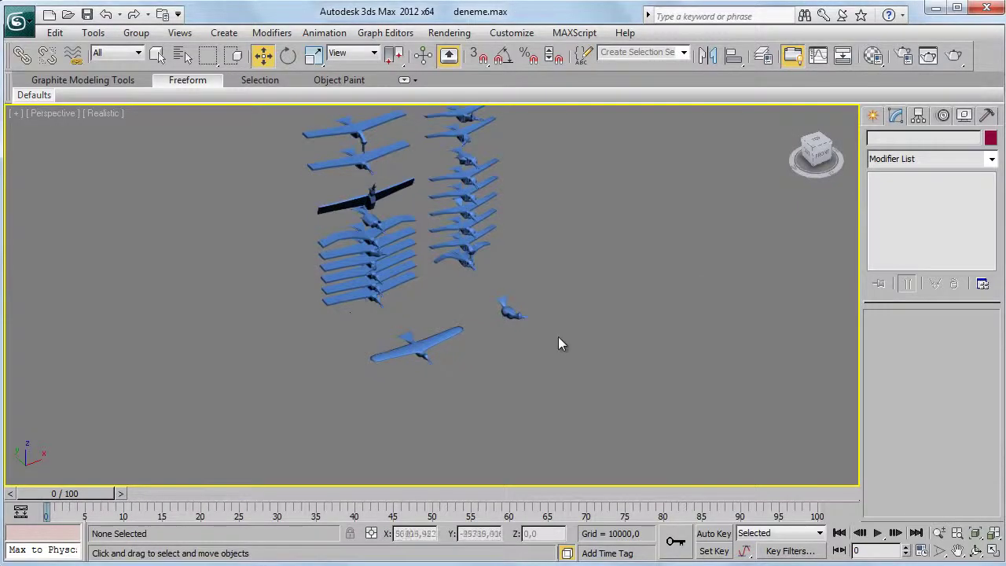
scroll(558, 341, up, 1)
scroll(577, 414, up, 1)
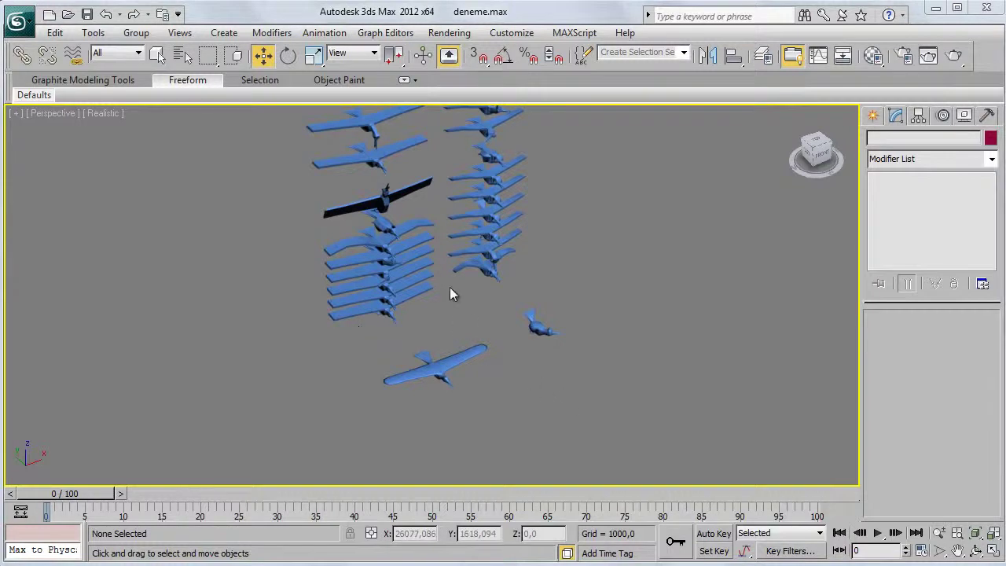
click(461, 354)
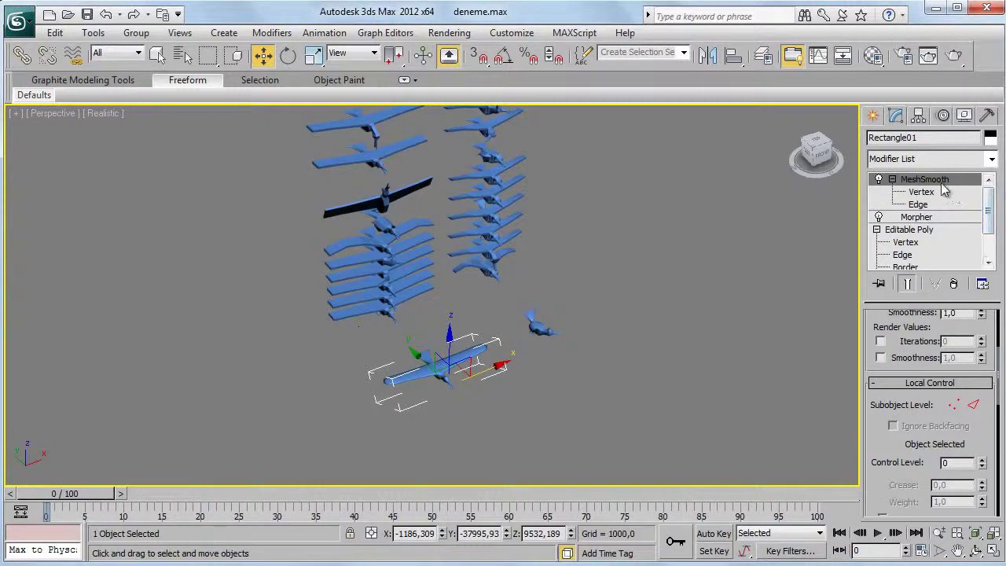
scroll(531, 401, up, 2)
scroll(599, 391, up, 2)
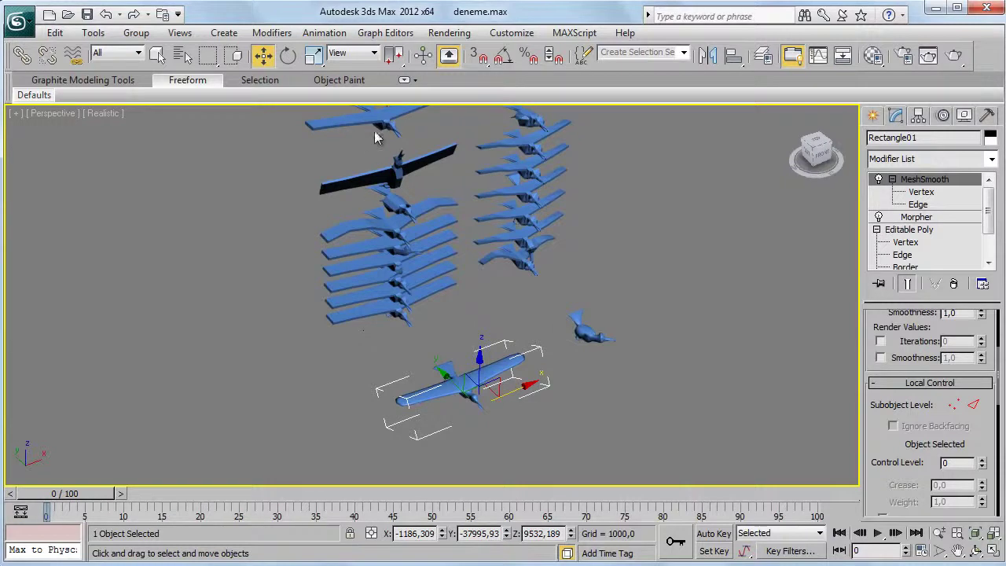
click(397, 309)
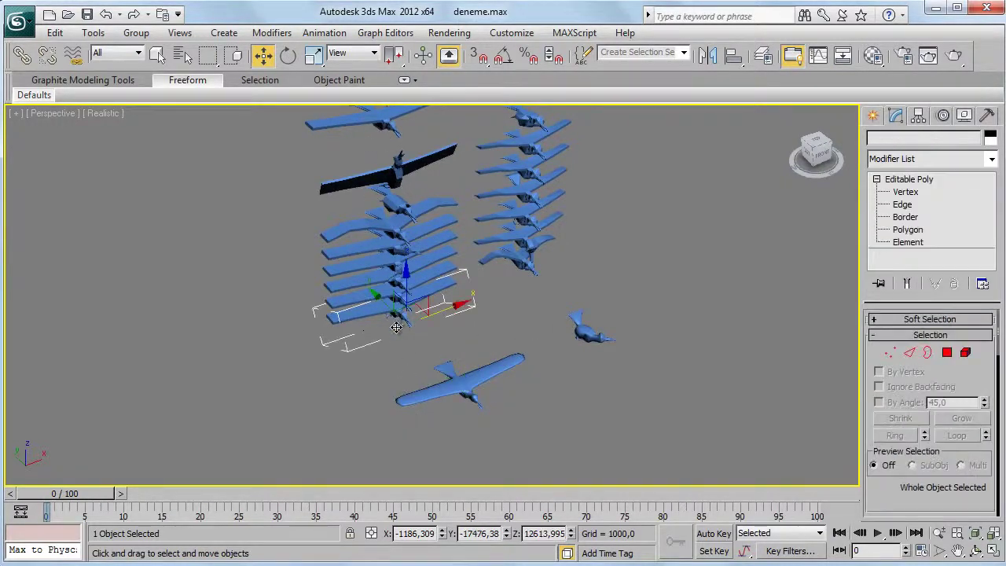
key(z)
alt+middle_drag(637, 370, 571, 344)
scroll(577, 354, up, 5)
scroll(516, 232, down, 1)
scroll(516, 232, down, 5)
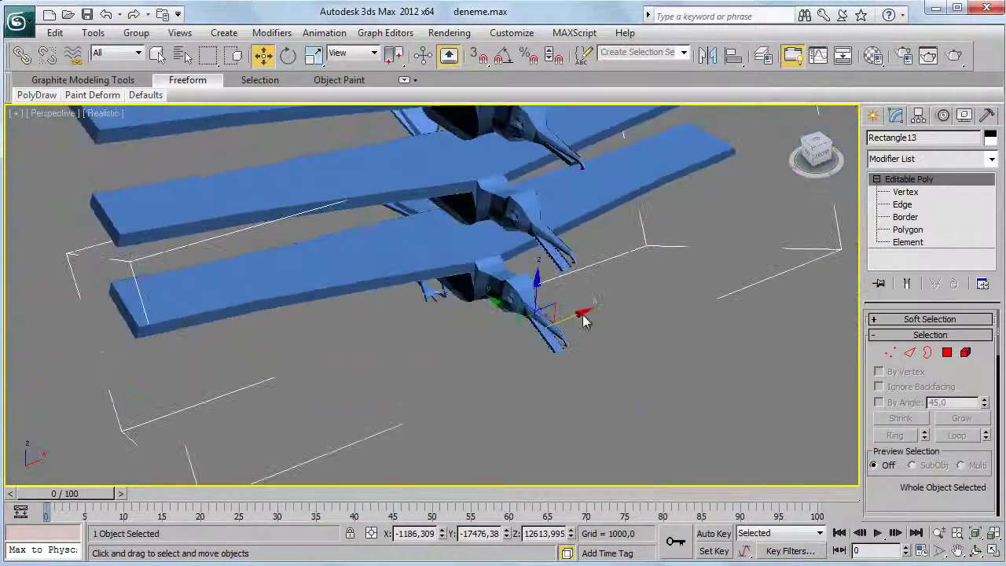
click(975, 550)
mouse_move(533, 302)
mouse_down()
mouse_move(542, 312)
mouse_move(610, 283)
mouse_up()
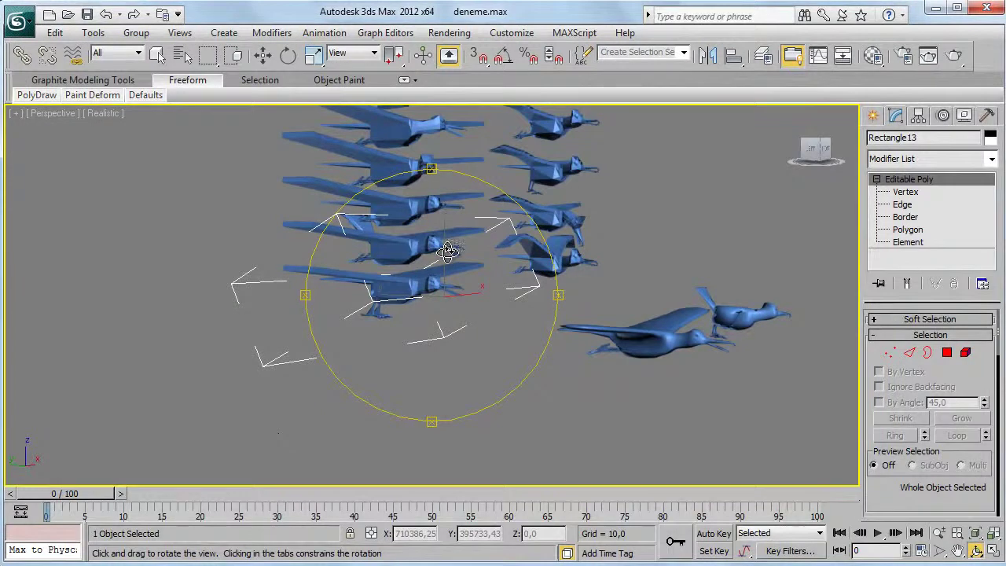
drag(446, 249, 450, 274)
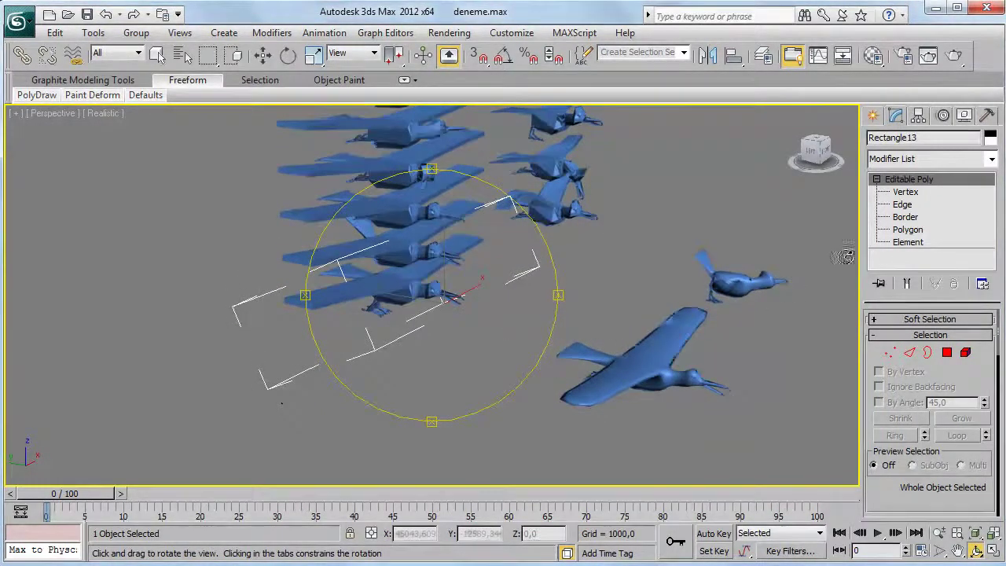
click(263, 54)
- Select the lower airplane and orbit and zoom around the flock of birds
click(644, 346)
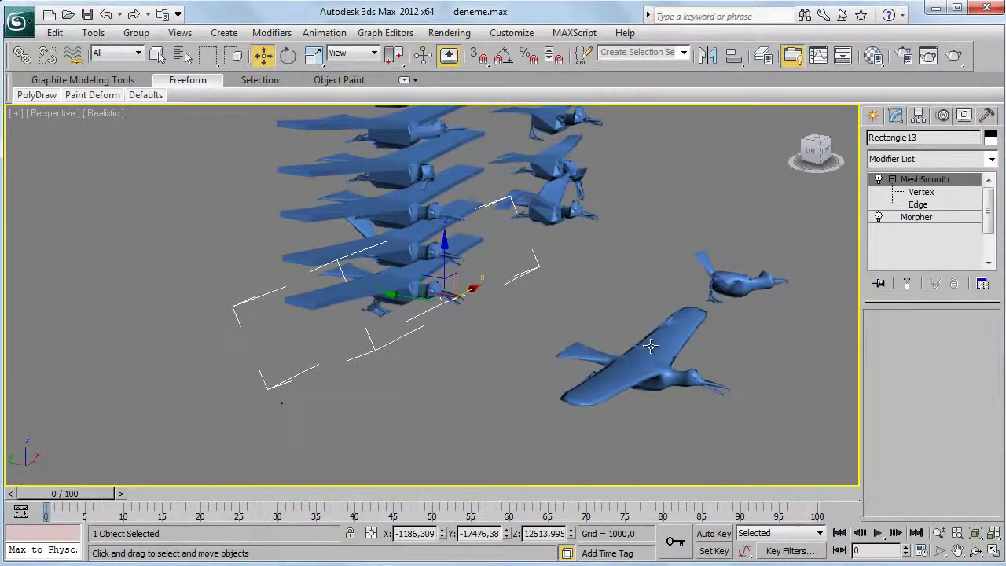
alt+middle_drag(521, 307, 495, 320)
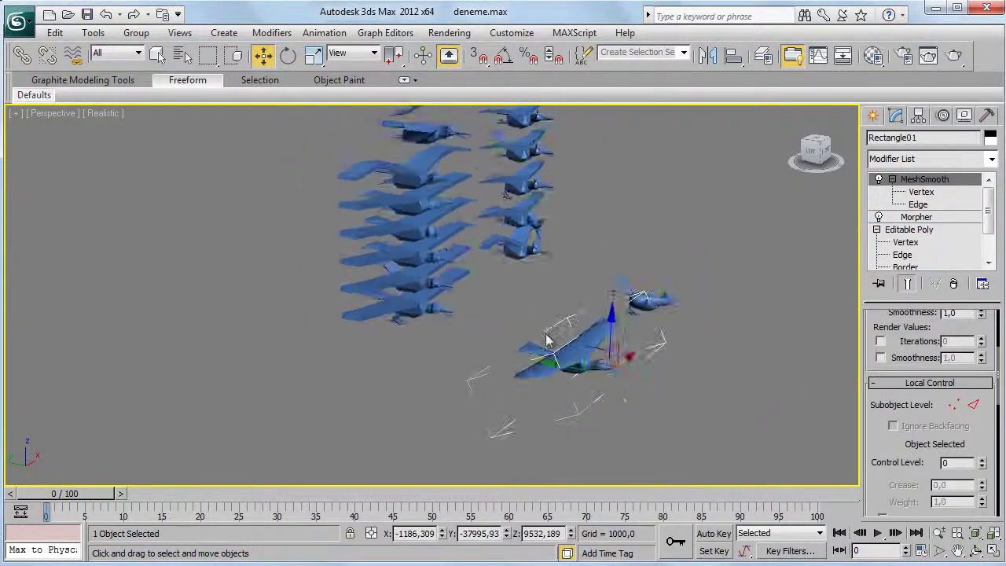
middle_drag(440, 179, 481, 209)
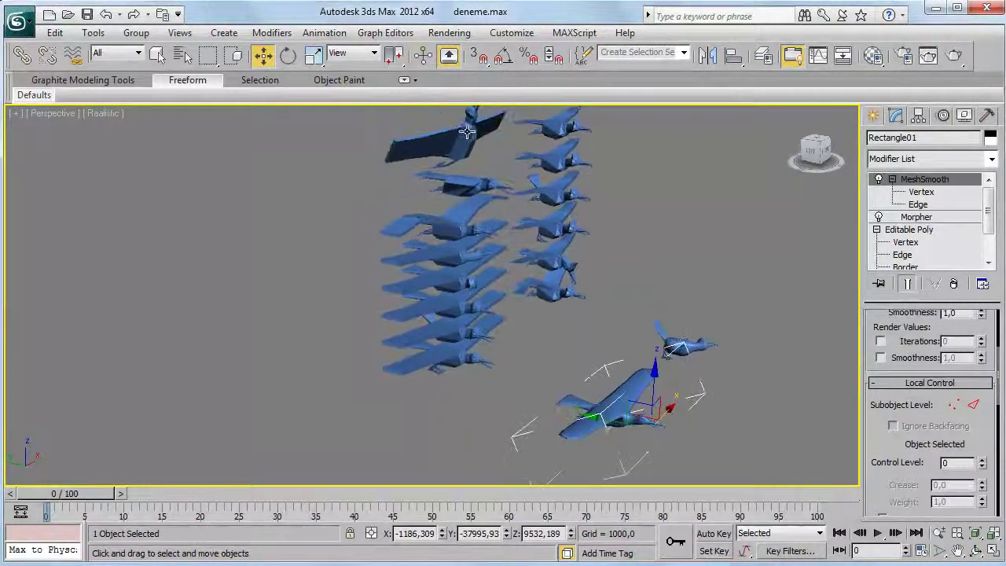
middle_drag(466, 138, 481, 190)
scroll(481, 190, up, 2)
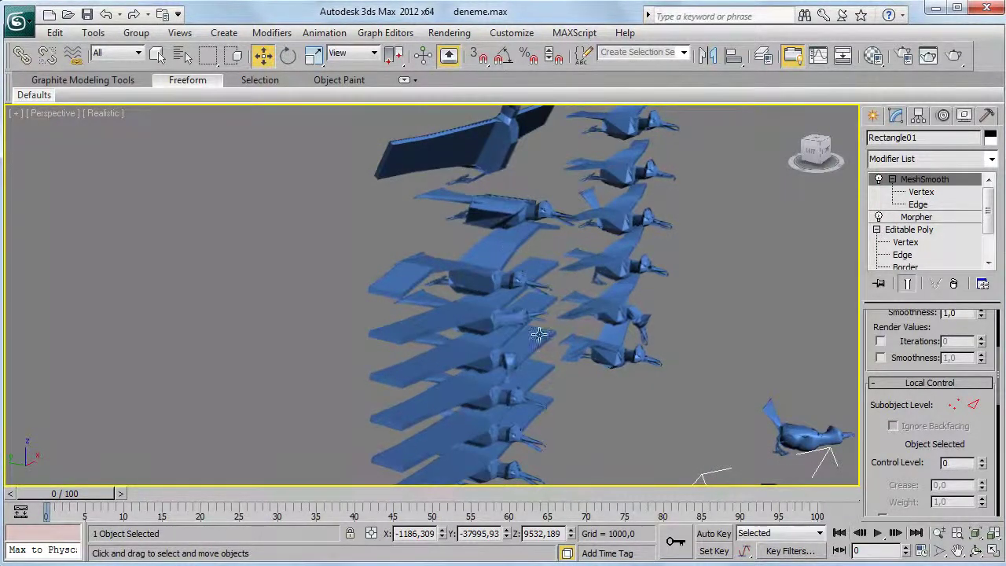
alt+middle_drag(530, 304, 542, 356)
scroll(542, 356, up, 4)
scroll(599, 370, down, 3)
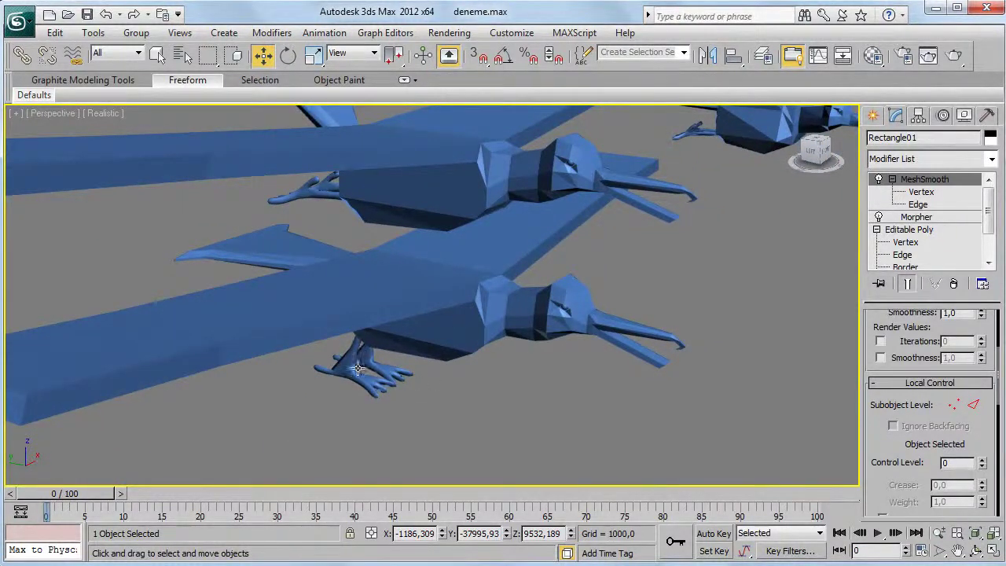
alt+middle_drag(388, 357, 571, 292)
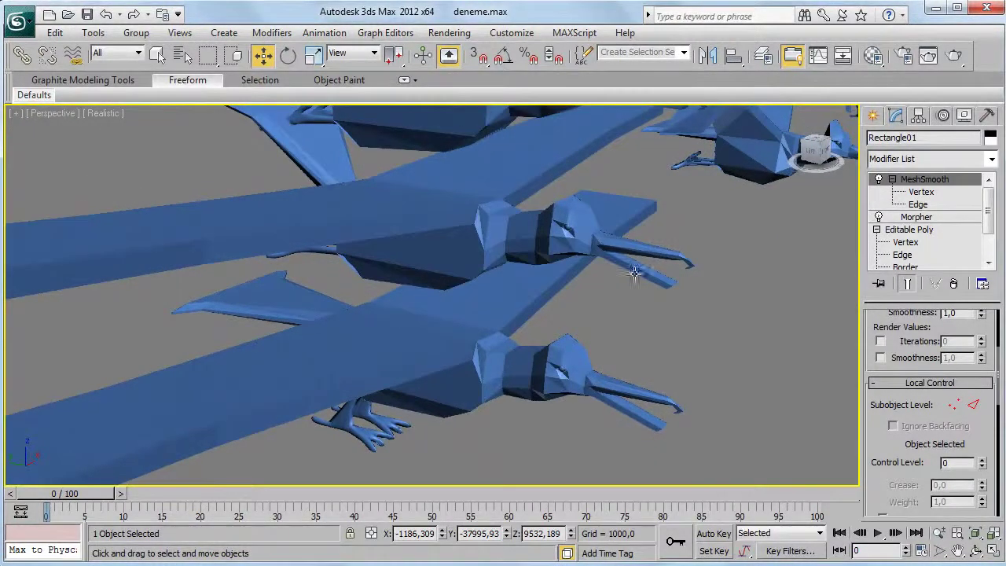
alt+middle_drag(645, 251, 568, 250)
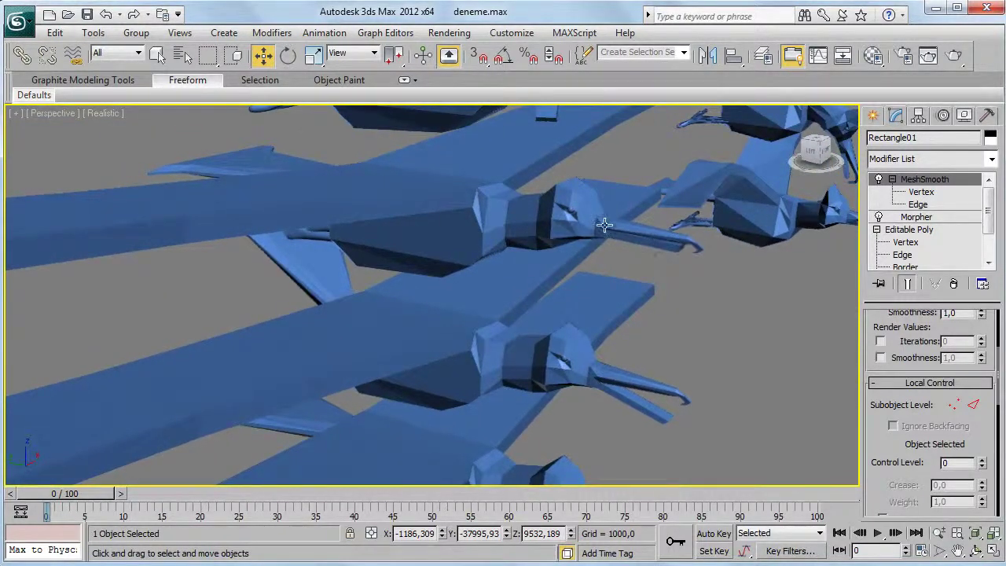
alt+middle_drag(586, 180, 594, 270)
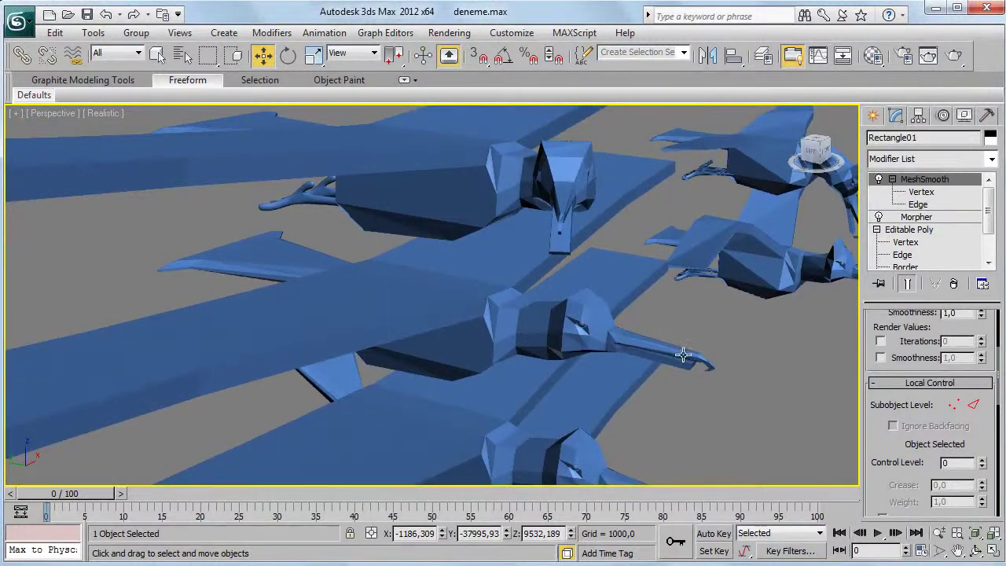
mouse_move(575, 159)
alt+middle_down()
mouse_move(613, 209)
mouse_move(594, 230)
mouse_move(595, 294)
mouse_move(539, 252)
alt+middle_up()
scroll(469, 206, down, 4)
scroll(470, 206, up, 3)
scroll(472, 217, up, 3)
scroll(460, 270, up, 3)
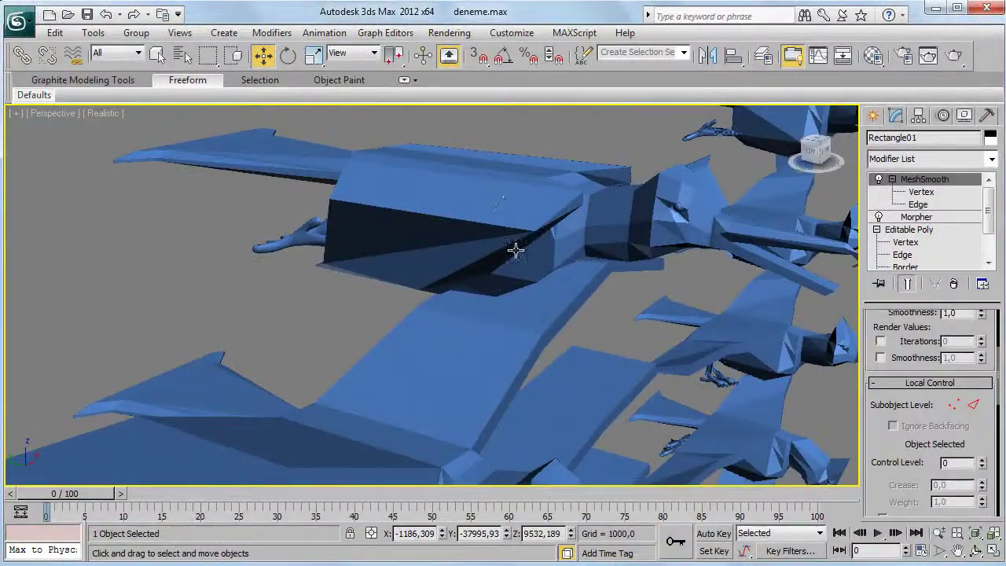
scroll(532, 161, down, 4)
scroll(506, 273, down, 3)
mouse_move(462, 181)
alt+middle_down()
mouse_move(442, 145)
mouse_move(430, 230)
alt+middle_up()
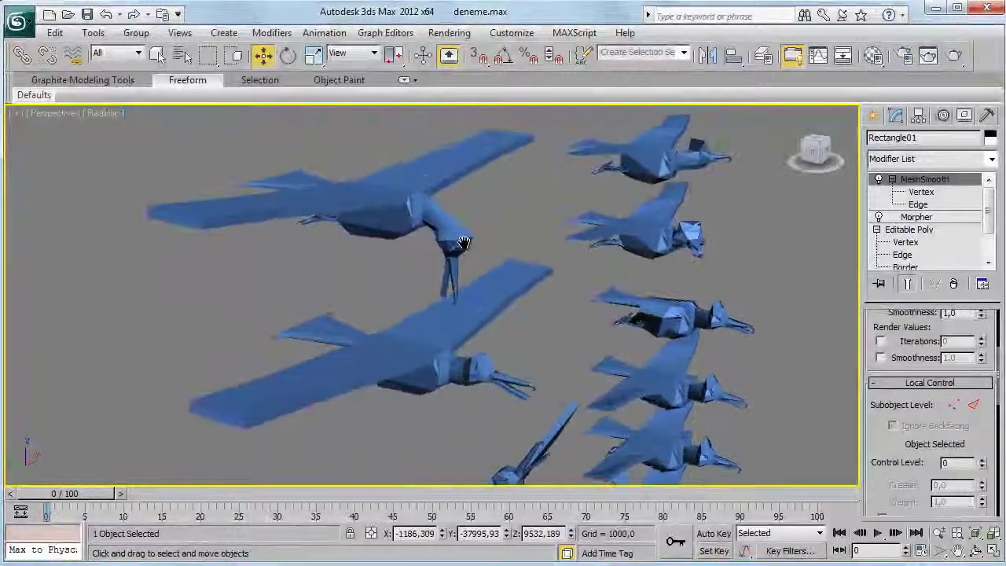
scroll(467, 271, down, 3)
alt+middle_drag(466, 271, 503, 358)
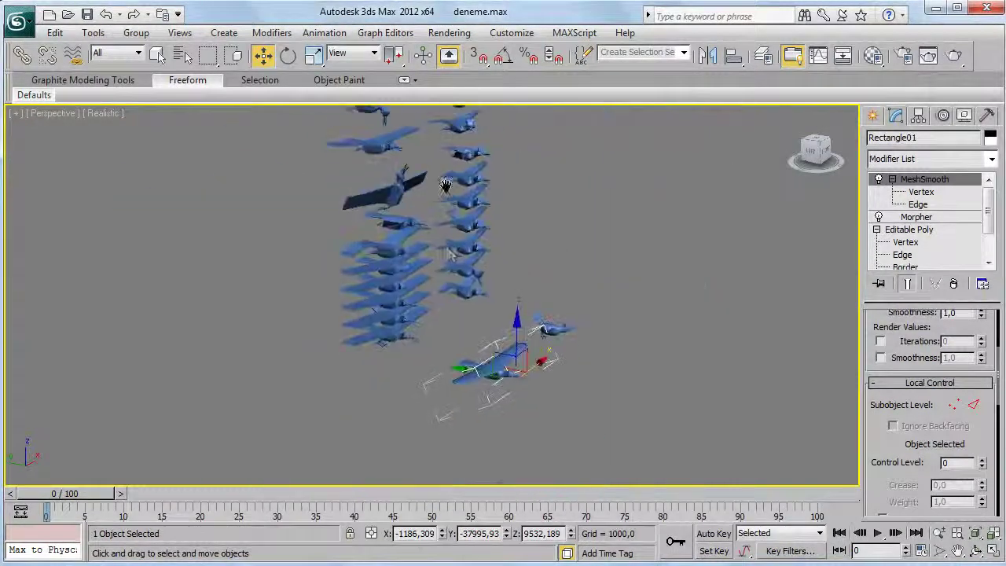
scroll(505, 375, up, 5)
scroll(512, 371, up, 3)
scroll(563, 396, up, 3)
- Frame the plane with Z and disable its MeshSmooth modifier
key(z)
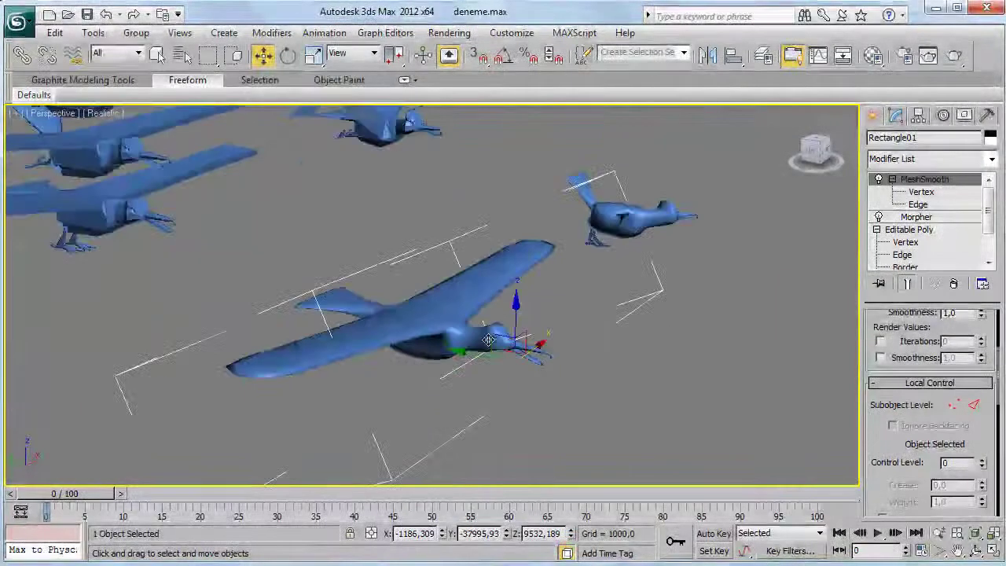
click(916, 218)
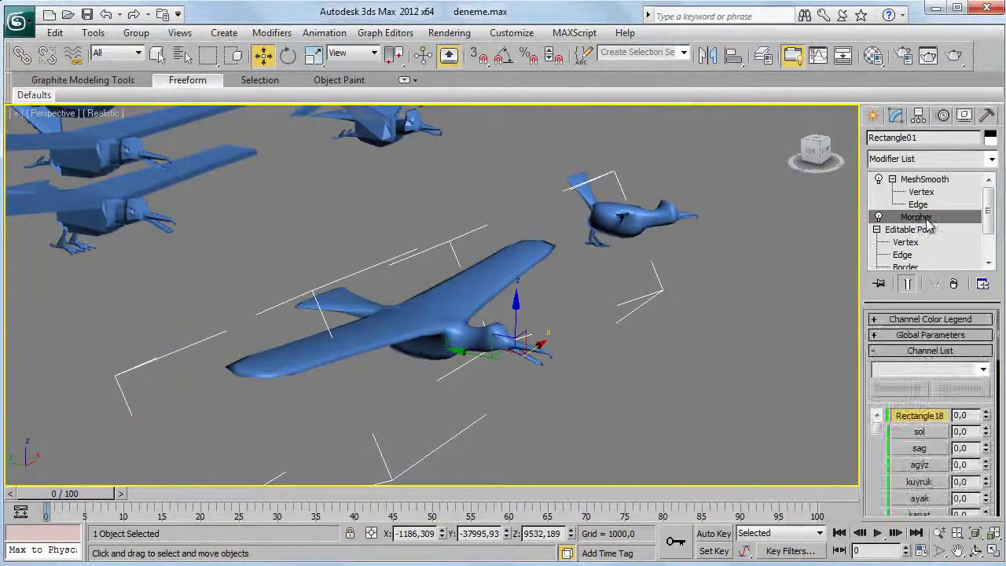
click(919, 180)
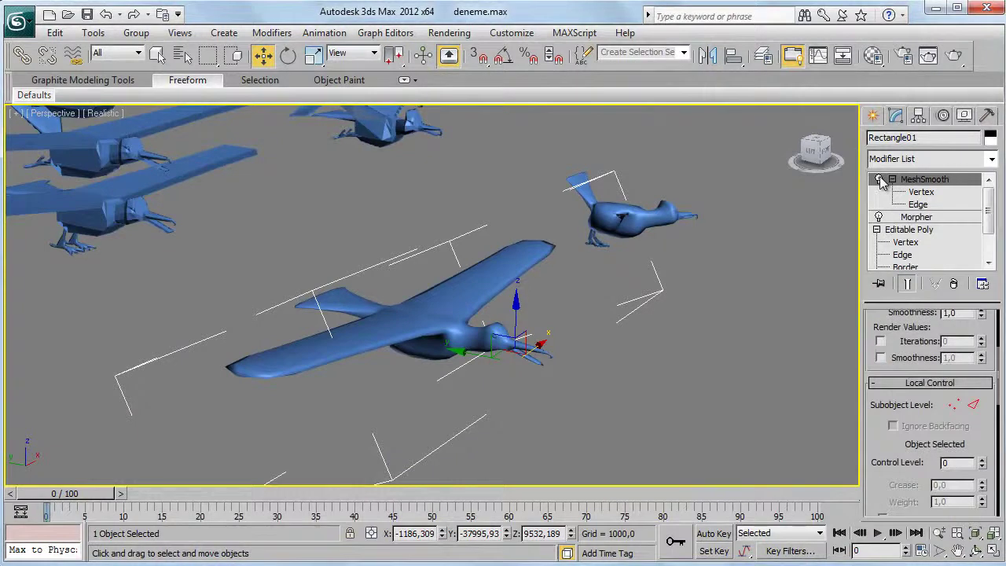
click(879, 179)
middle_drag(770, 291, 799, 271)
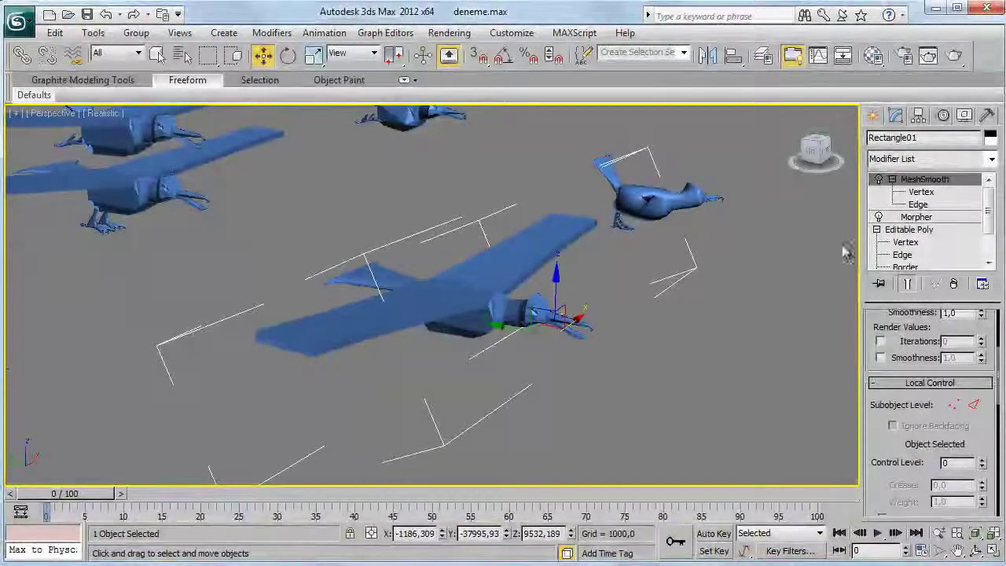
- Show Rectangle01's Morpher channel list
click(917, 217)
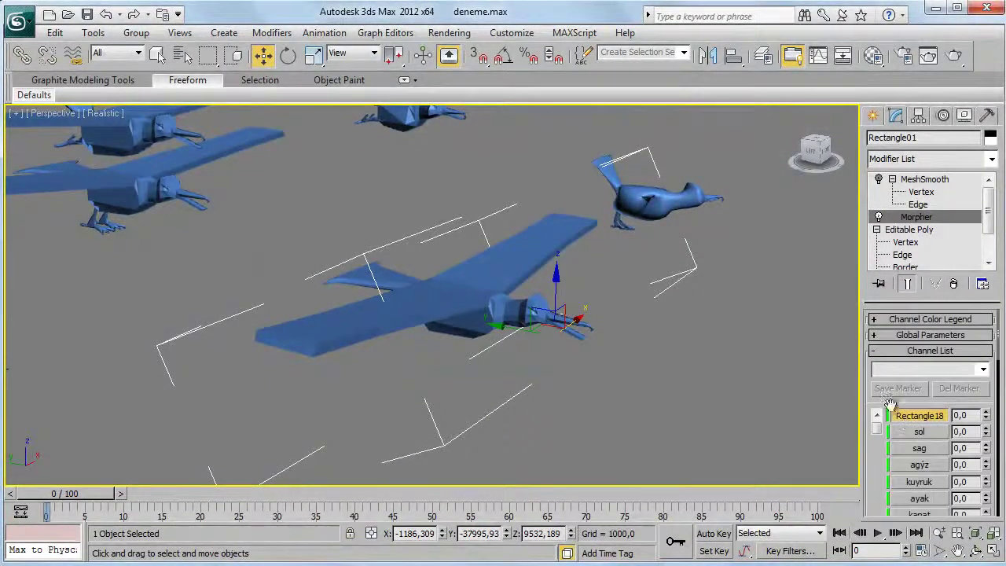
scroll(890, 405, down, 3)
scroll(933, 338, down, 2)
scroll(950, 441, up, 1)
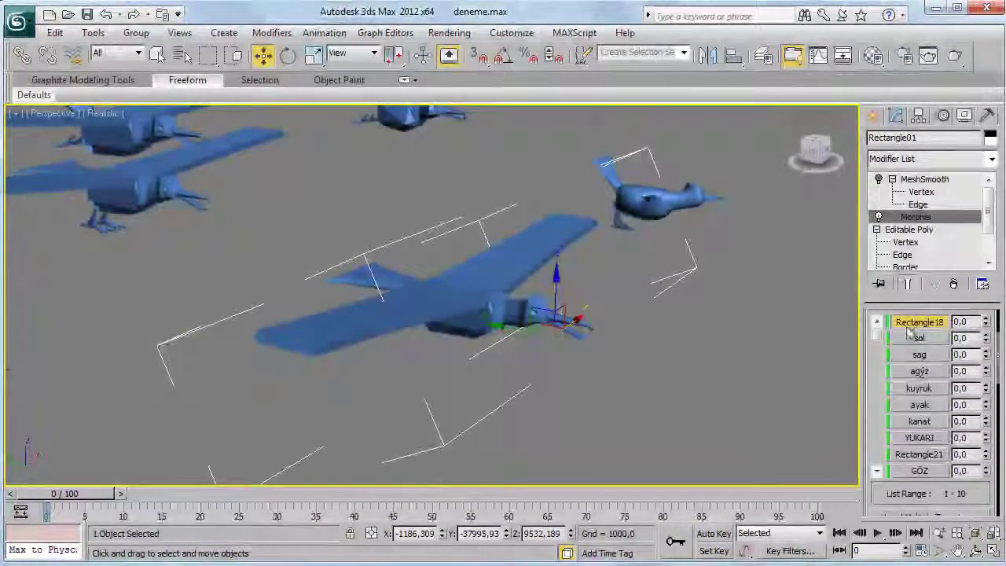
- Preview the sol channel, return it to 0, and set the timeline to frame 15
drag(986, 340, 988, 360)
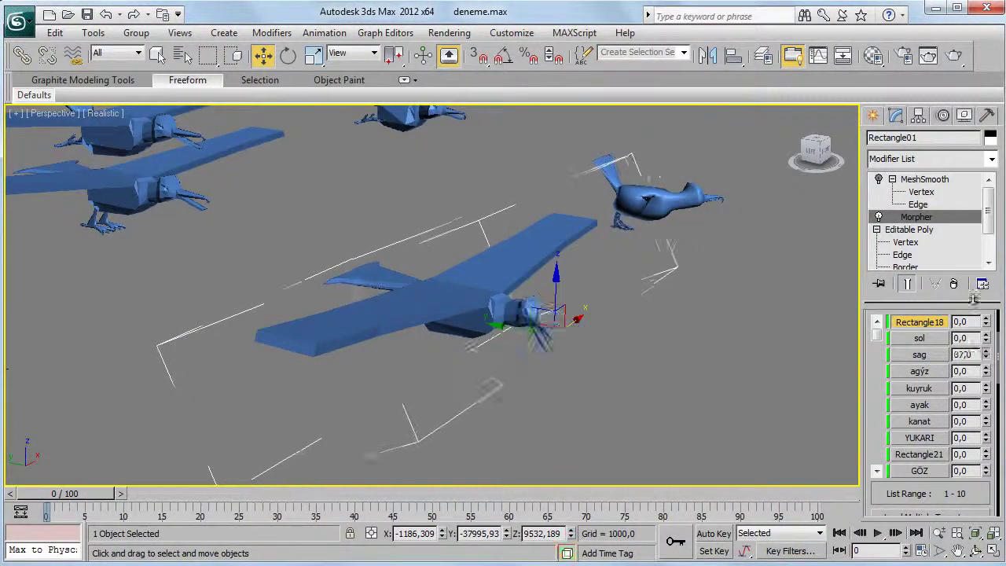
drag(987, 360, 991, 379)
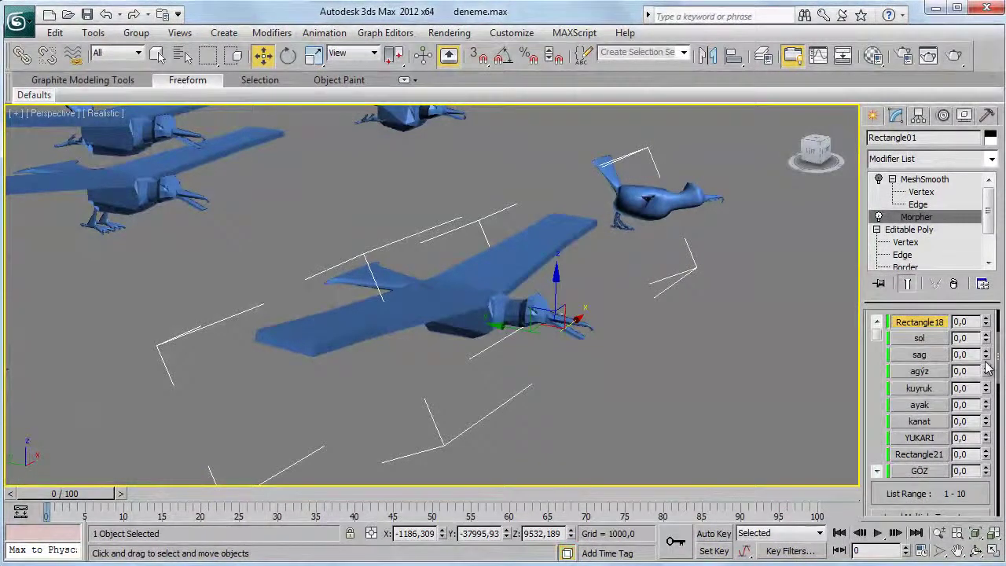
drag(987, 341, 989, 360)
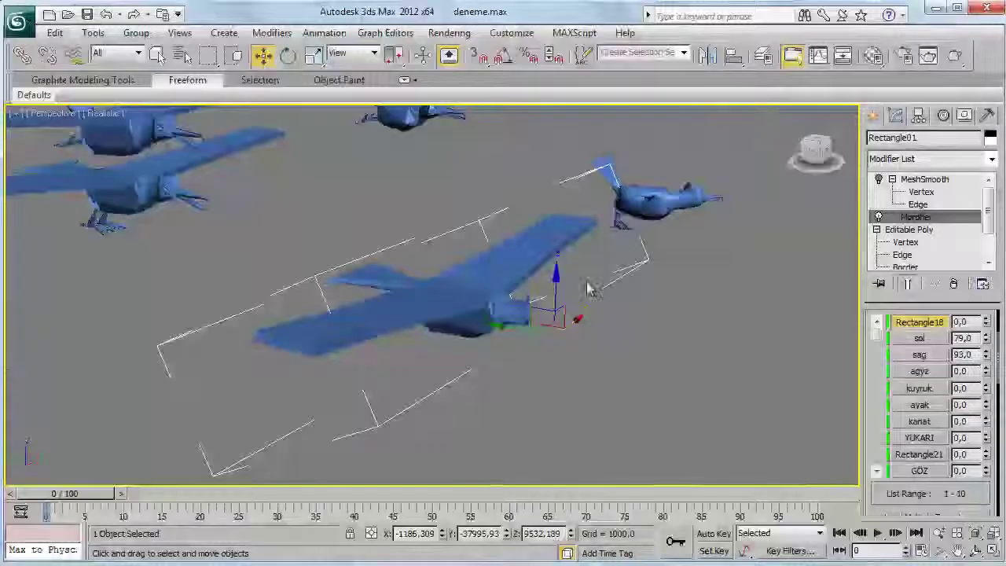
drag(986, 338, 992, 360)
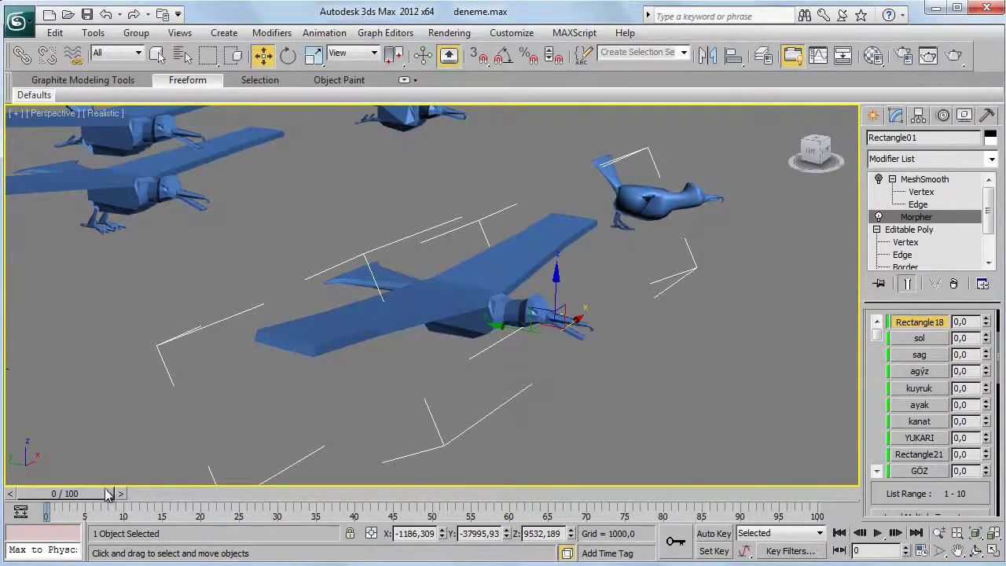
drag(107, 493, 125, 500)
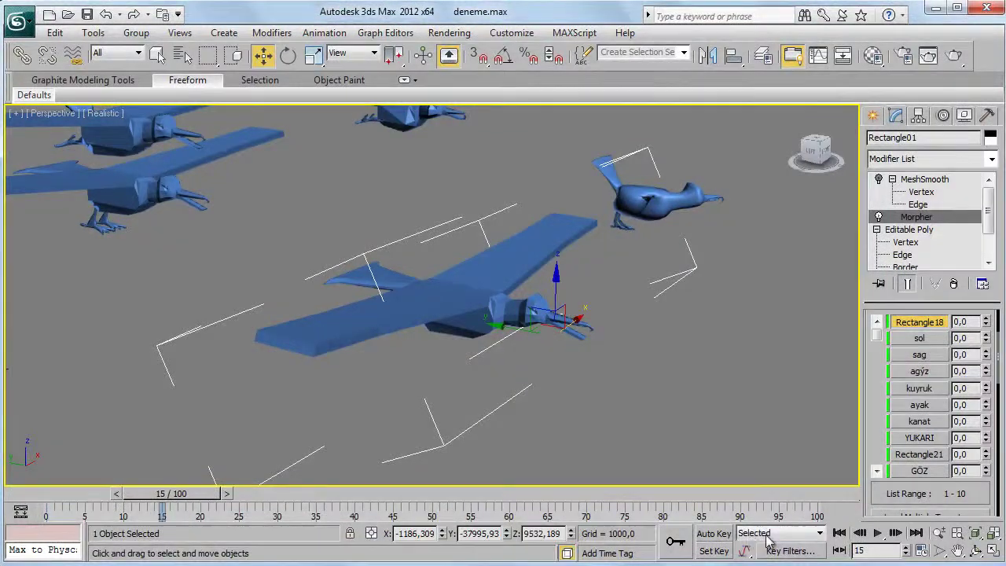
- With Auto Key on, key sol 100 at frame 15, sol 0 at 31, sag 100 at 51
click(714, 534)
mouse_move(987, 331)
mouse_down()
mouse_move(987, 345)
mouse_move(810, 236)
mouse_up()
drag(208, 495, 291, 495)
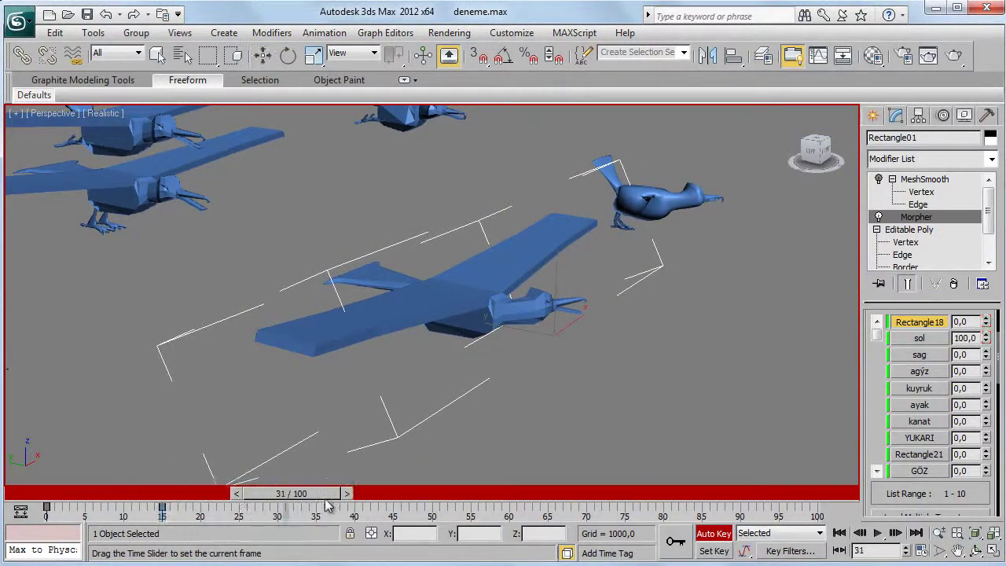
right_click(987, 337)
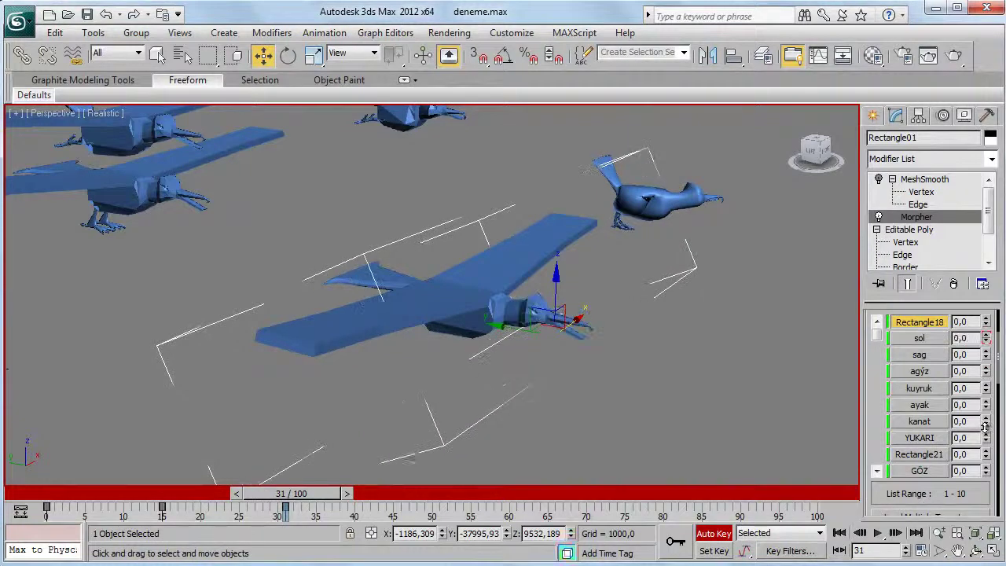
drag(330, 496, 458, 496)
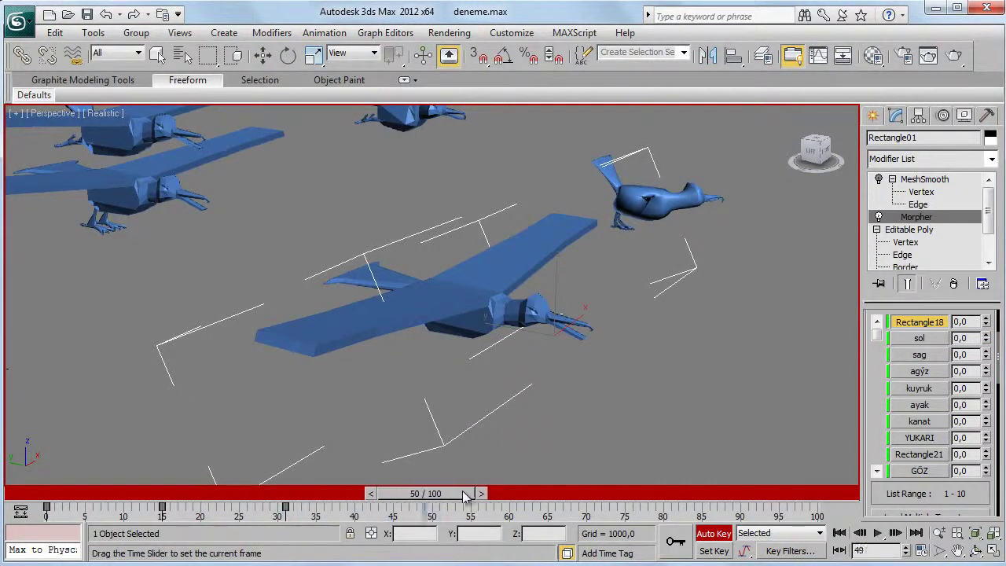
key(w)
drag(986, 355, 975, 238)
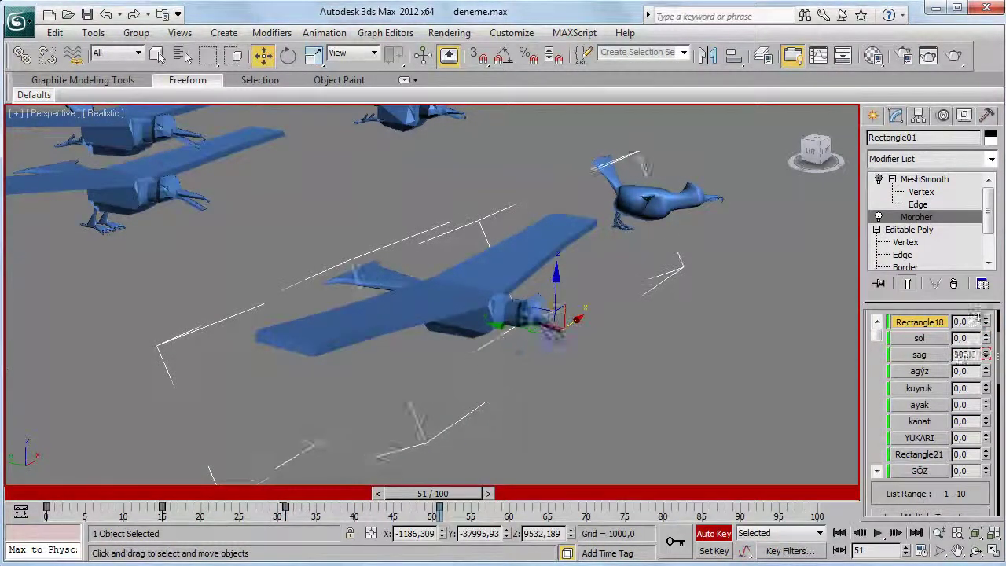
- Orbit around the plane, play the morph animation, and scrub back to frame 0
middle_drag(508, 471, 507, 404)
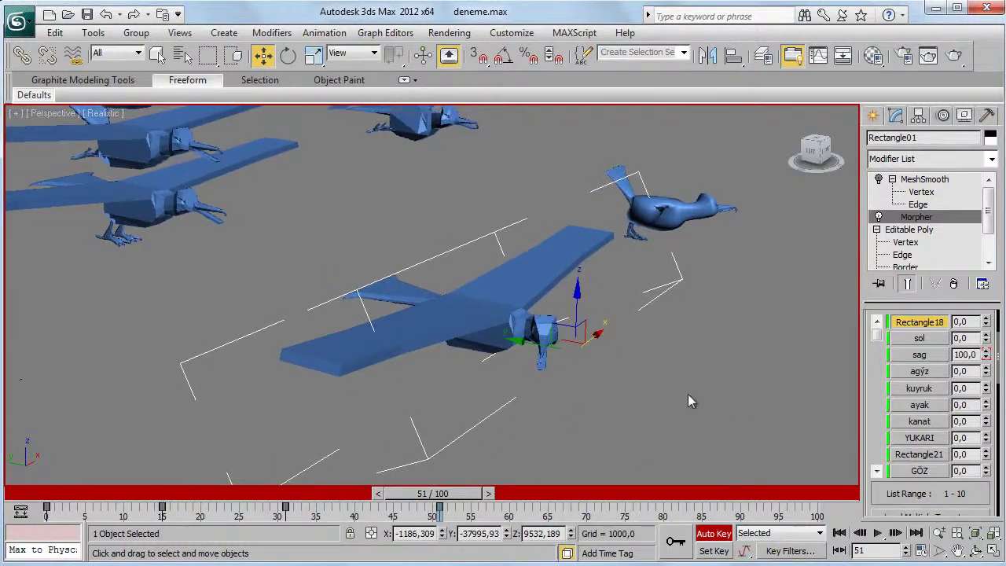
click(984, 552)
mouse_move(568, 330)
mouse_down()
mouse_move(425, 309)
mouse_move(463, 338)
mouse_up()
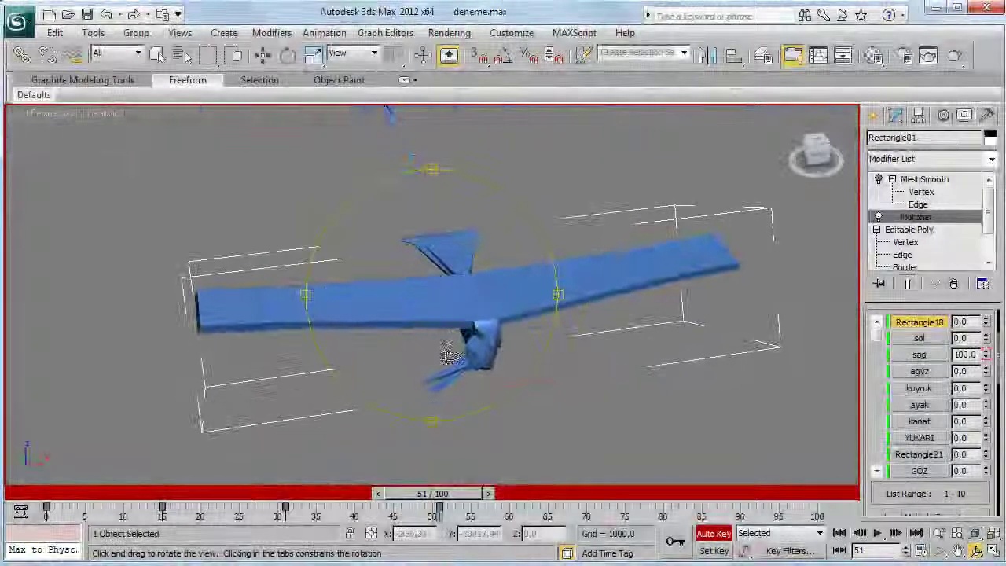
mouse_move(437, 495)
mouse_down()
mouse_move(94, 503)
mouse_move(212, 507)
mouse_move(273, 522)
mouse_move(286, 503)
mouse_move(454, 502)
mouse_move(24, 511)
mouse_move(431, 509)
mouse_up()
key(ctrl+r)
key(ctrl+r)
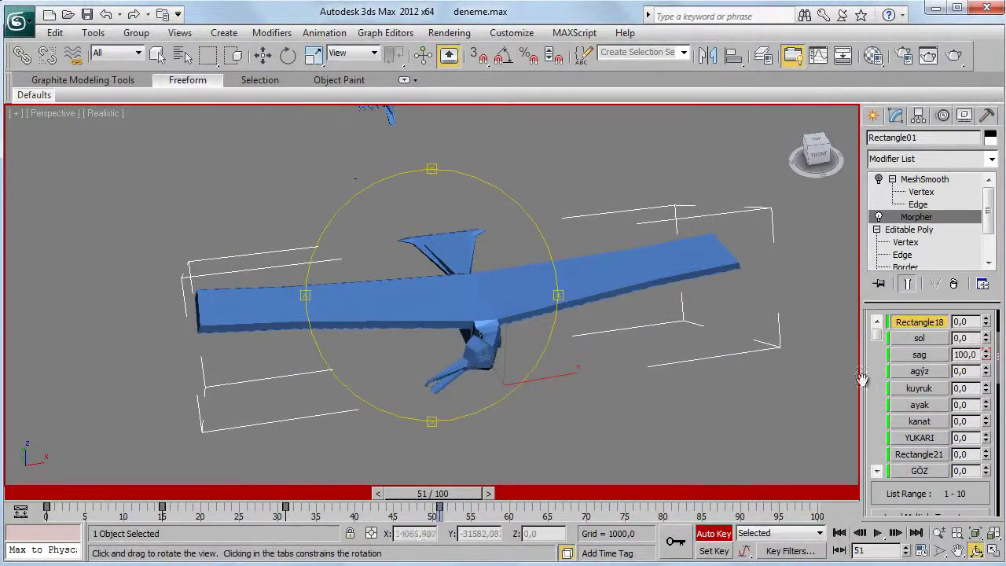
drag(434, 494, 32, 509)
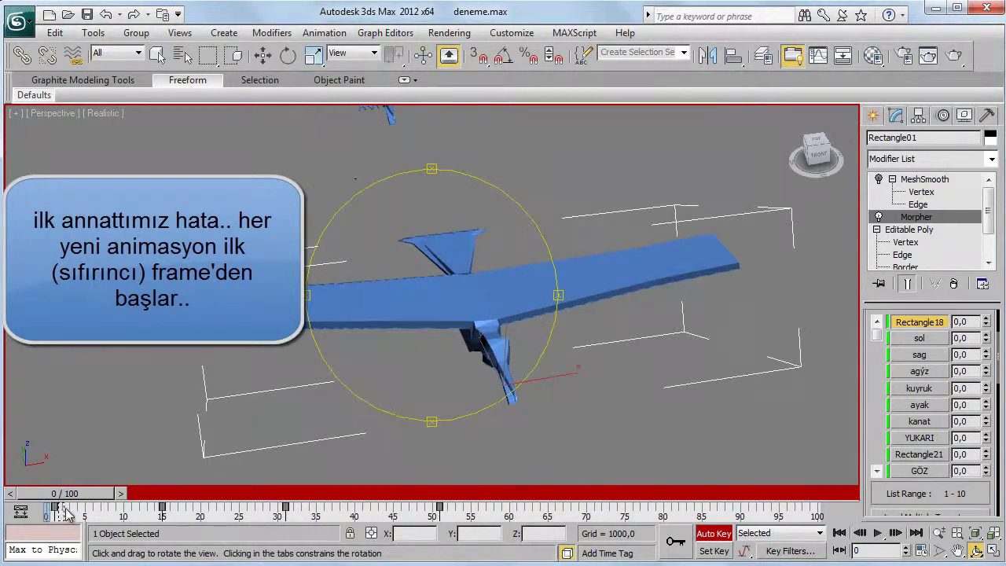
- Move the starting key to around frame 32, go to frame 28, and orbit down onto the plane
drag(55, 509, 216, 509)
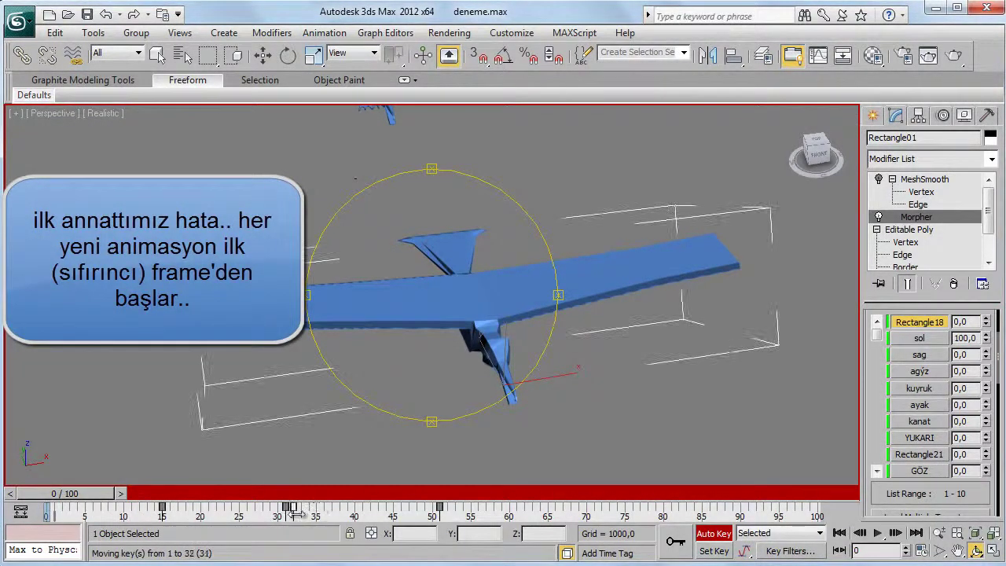
drag(310, 511, 290, 509)
mouse_move(66, 495)
mouse_down()
mouse_move(509, 502)
mouse_move(45, 500)
mouse_up()
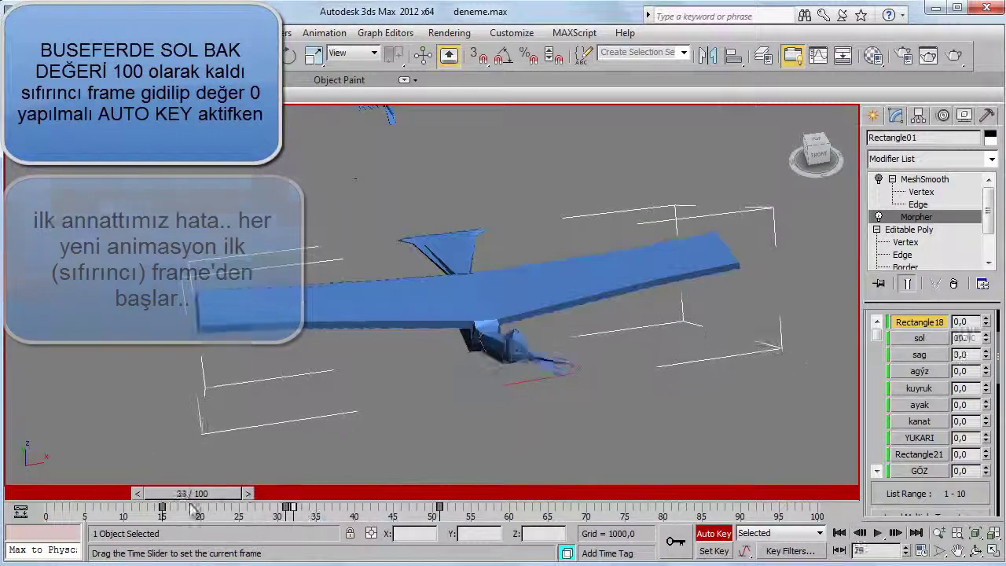
key(ctrl+r)
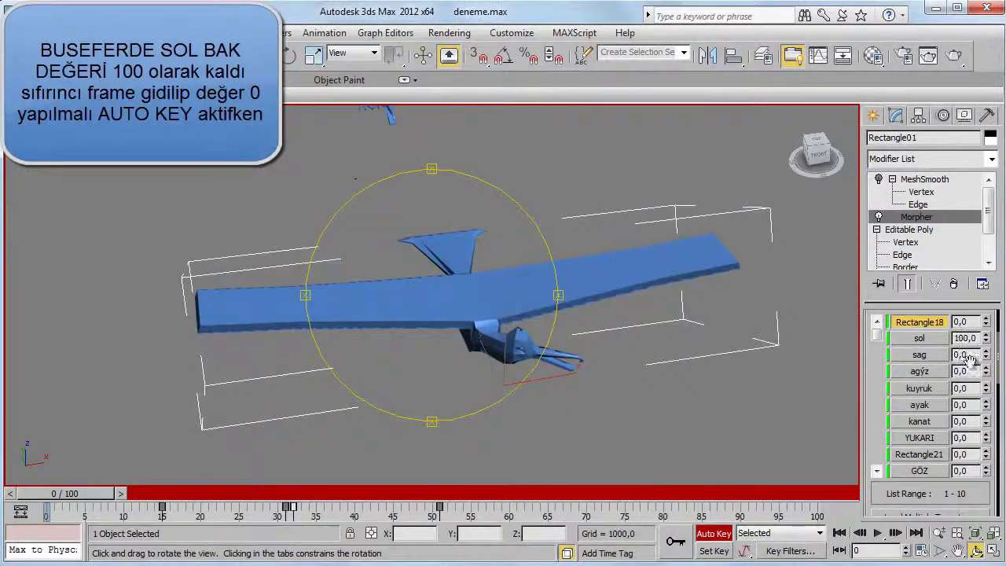
drag(415, 261, 480, 330)
- Select Rectangle13's head vertices and rotate them about 33 degrees
click(263, 54)
click(353, 251)
click(904, 192)
mouse_move(509, 377)
mouse_down()
mouse_move(397, 299)
mouse_move(415, 290)
mouse_up()
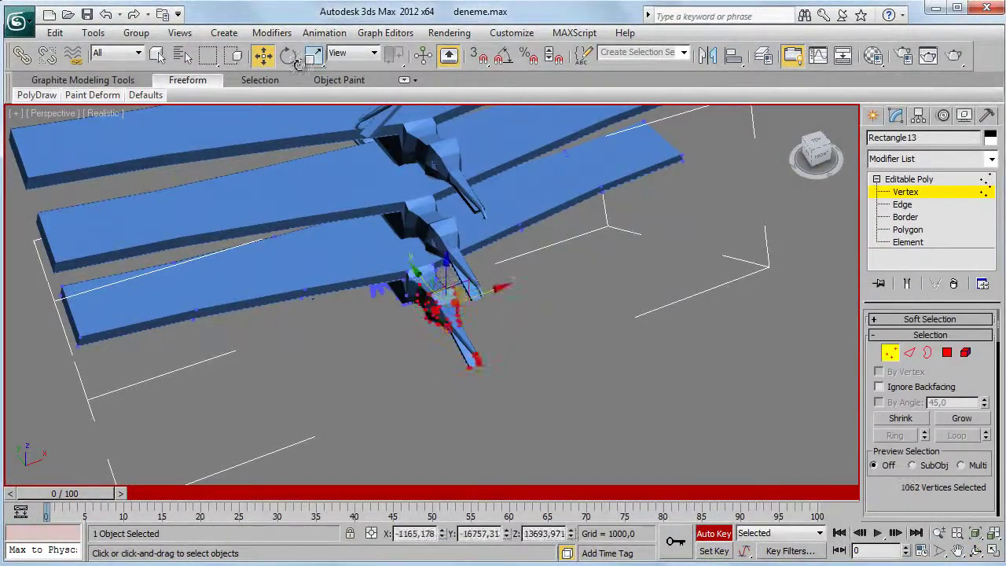
key(e)
drag(503, 322, 306, 316)
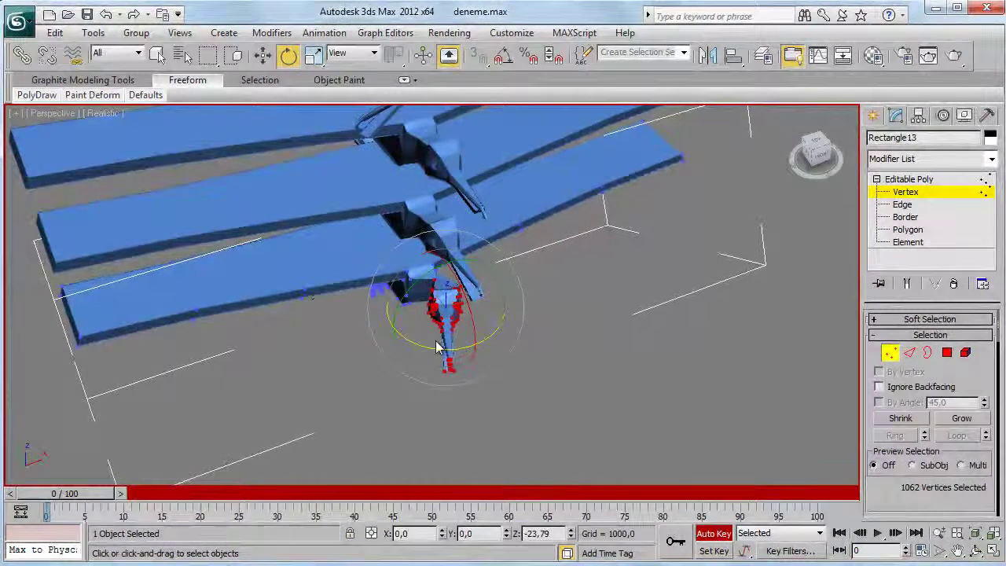
- Swing the head vertices into a new pose and shift them left and down
click(263, 54)
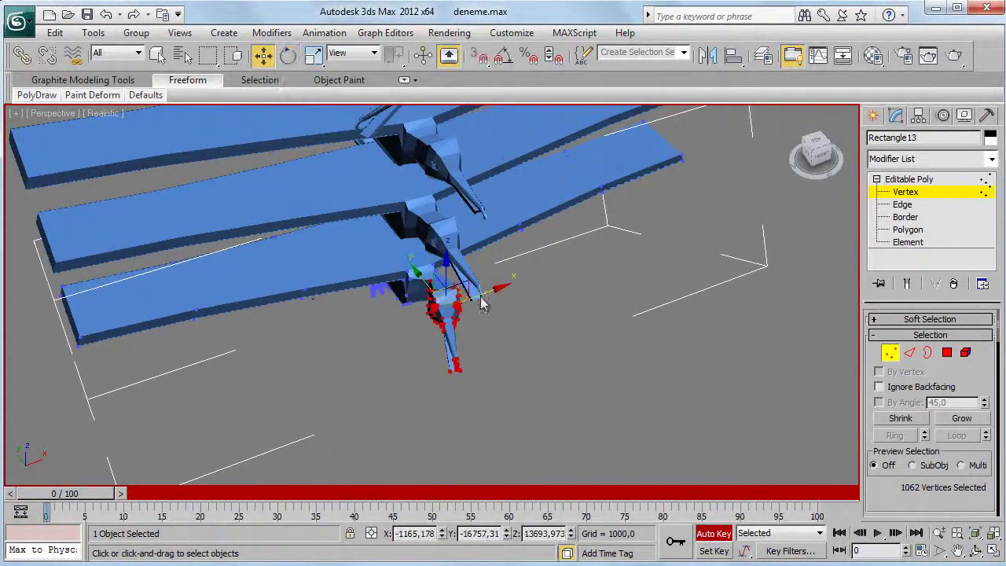
key(e)
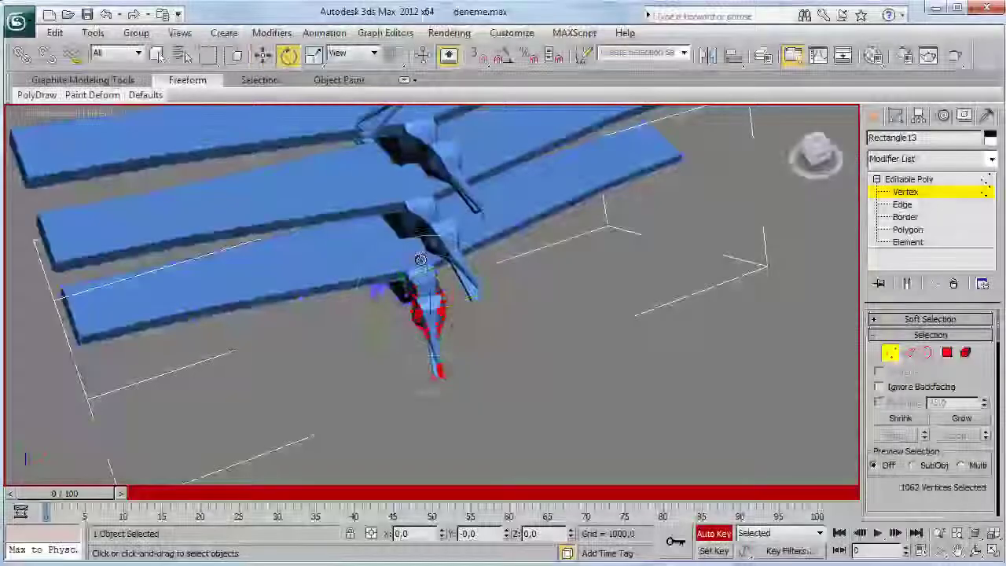
drag(465, 345, 330, 318)
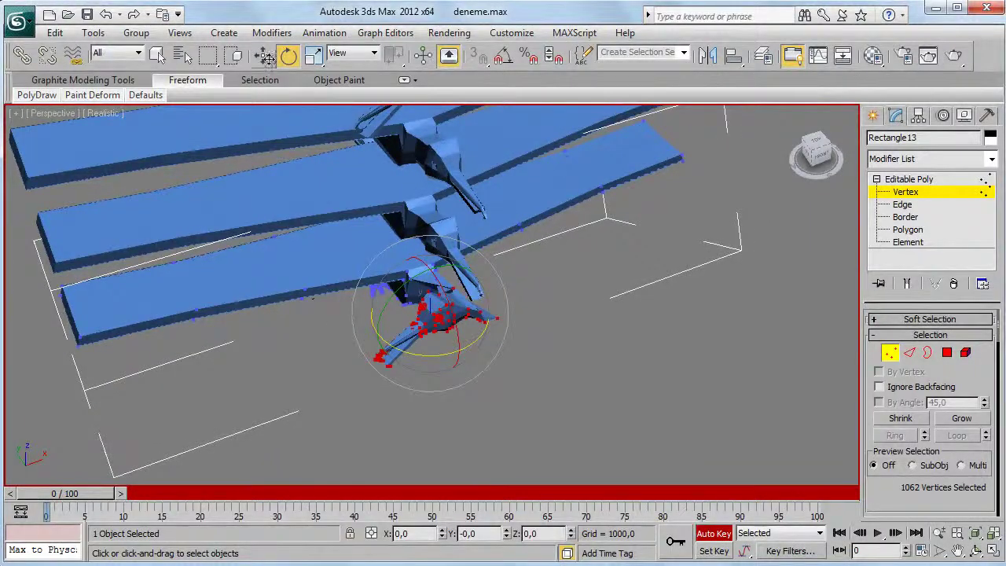
key(w)
drag(469, 308, 426, 322)
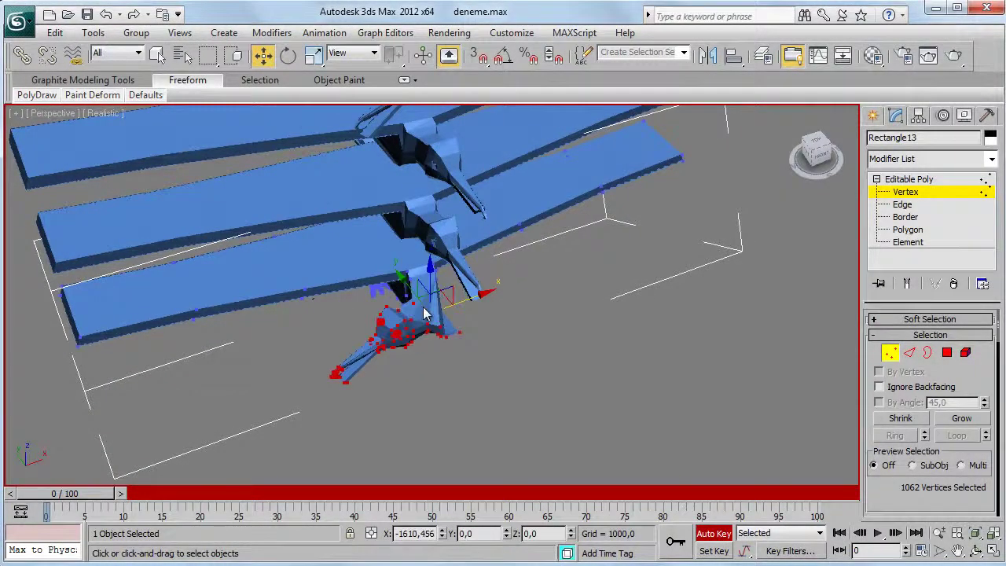
drag(465, 355, 408, 297)
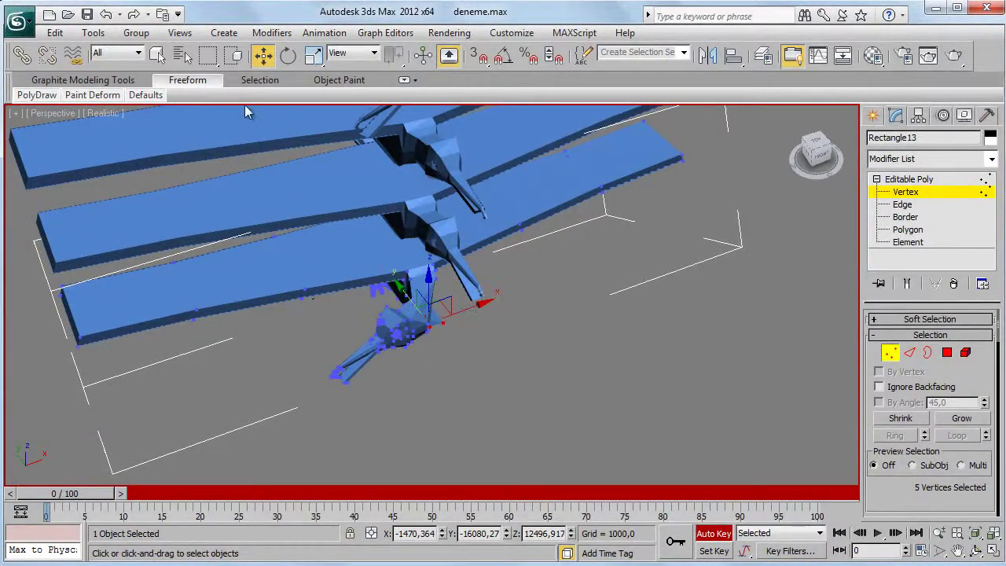
- Leave Vertex mode and select the wing object Rectangle01
click(935, 182)
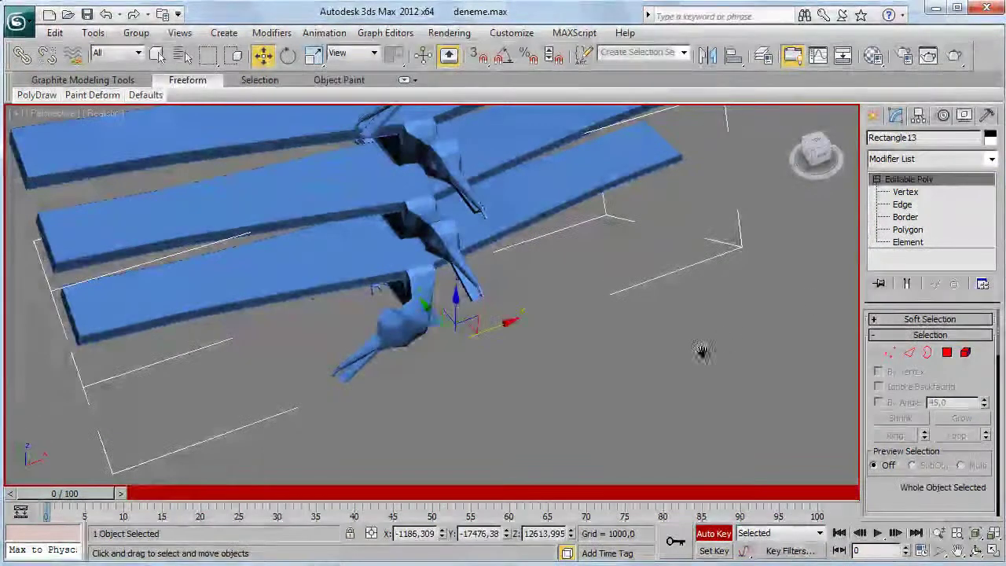
alt+middle_drag(765, 353, 662, 375)
scroll(582, 345, up, 5)
scroll(582, 345, down, 5)
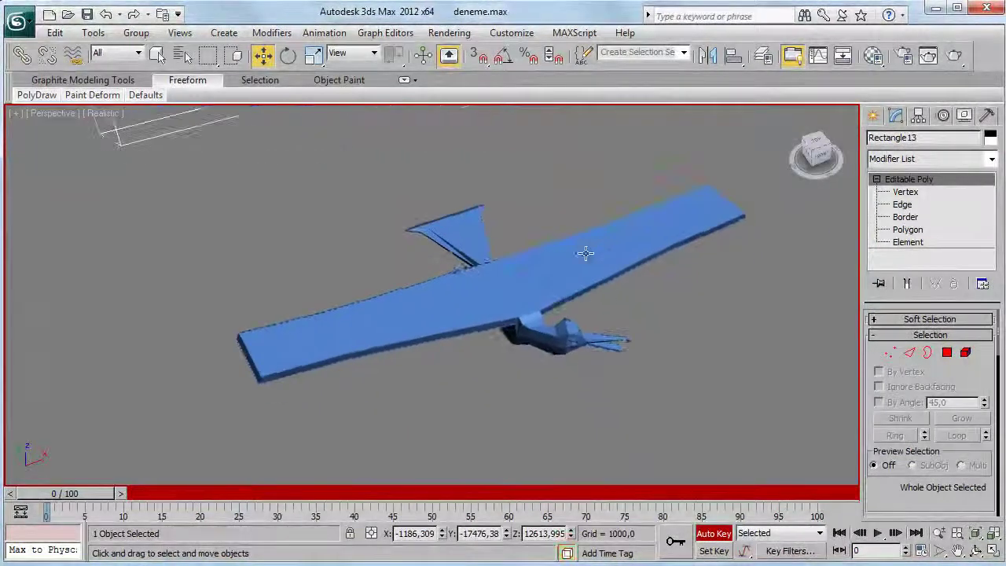
click(566, 286)
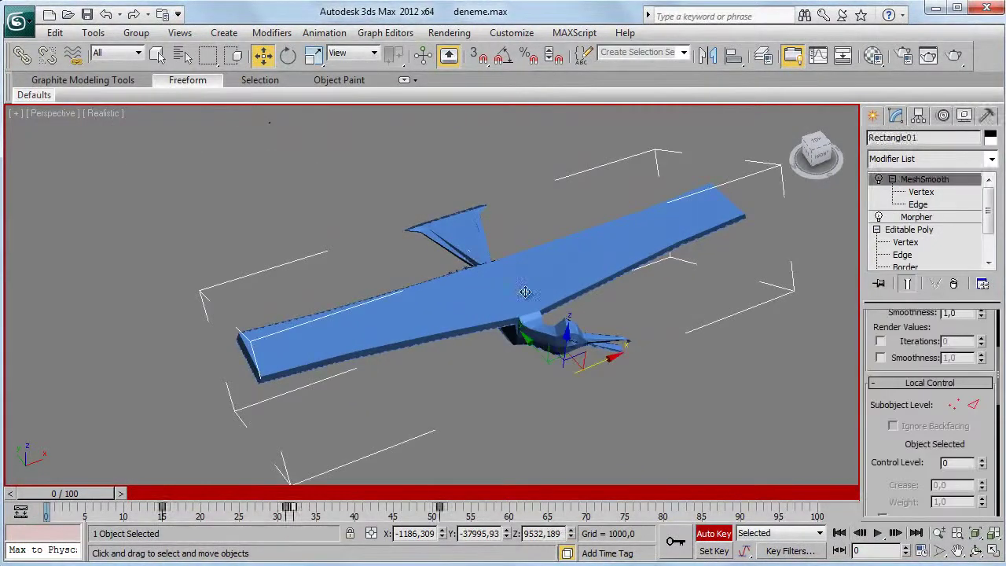
- Re-enable Rectangle01's MeshSmooth, deselect, and orbit around the smoothed bird
click(879, 180)
click(673, 382)
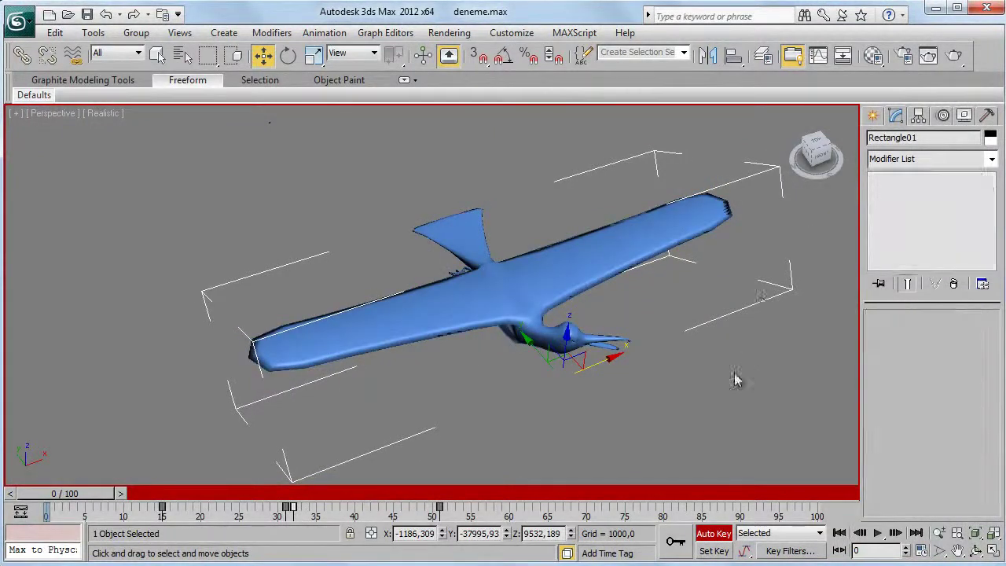
click(974, 553)
mouse_move(528, 288)
mouse_down()
mouse_move(514, 278)
mouse_move(516, 333)
mouse_move(478, 292)
mouse_move(530, 314)
mouse_move(460, 292)
mouse_up()
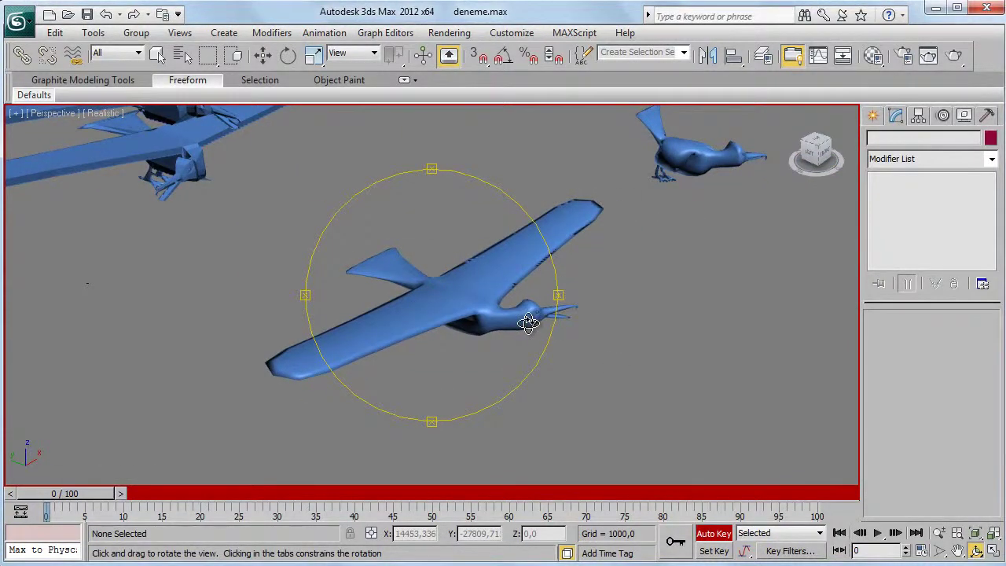
mouse_move(326, 102)
mouse_down()
mouse_move(406, 334)
mouse_move(417, 322)
mouse_move(349, 179)
mouse_move(418, 303)
mouse_move(467, 325)
mouse_move(444, 238)
mouse_up()
mouse_move(503, 285)
mouse_down()
mouse_move(411, 278)
mouse_move(474, 322)
mouse_move(495, 304)
mouse_up()
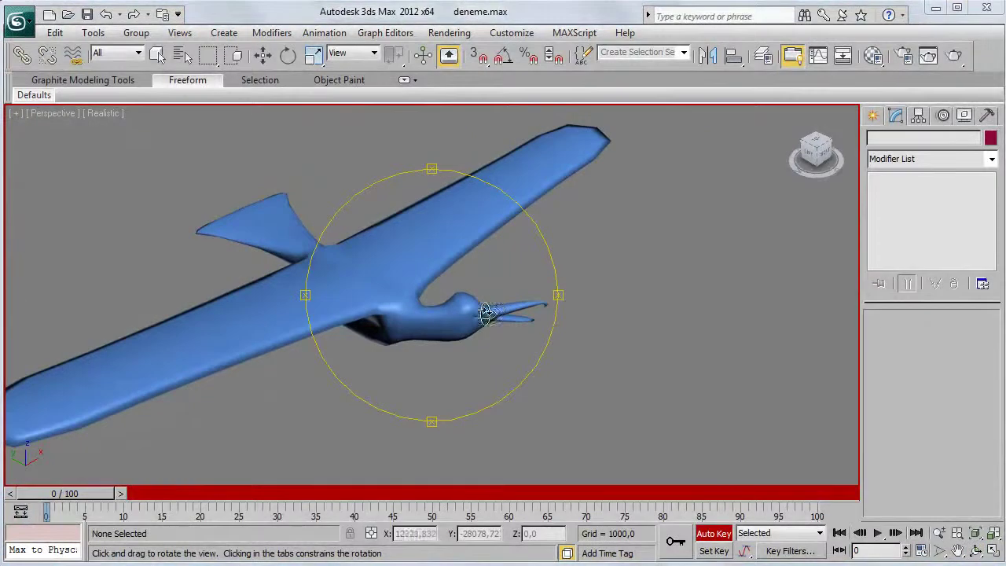
- Switch to 3denme iniş.max, change to Perspective view, and orbit toward the market sign
click(267, 523)
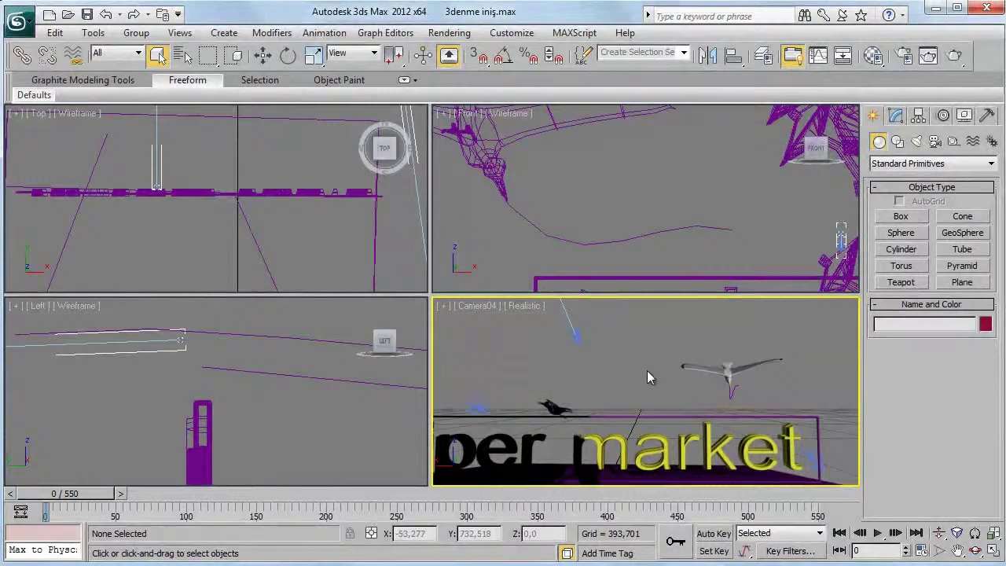
key(p)
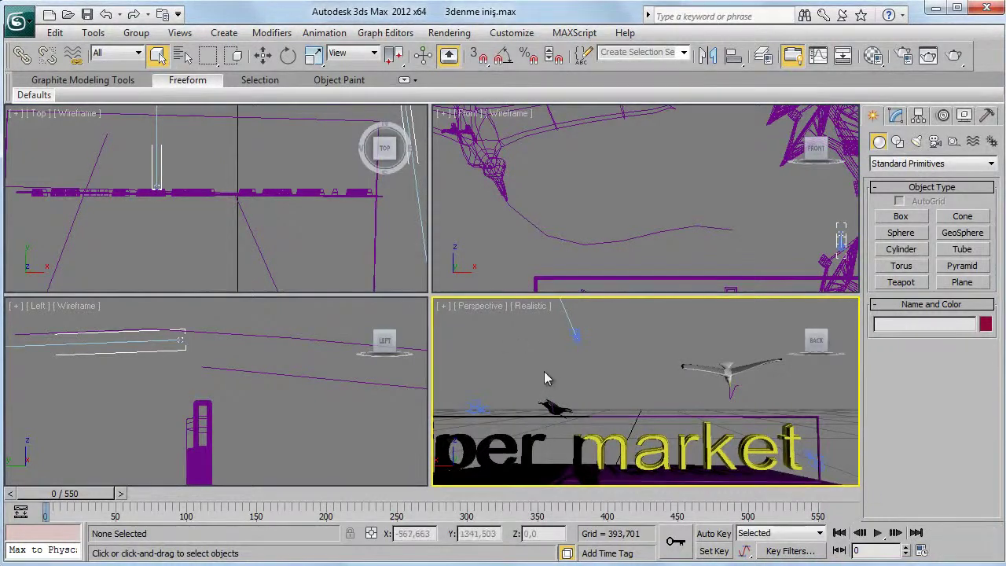
click(976, 550)
mouse_move(691, 369)
mouse_down()
mouse_move(679, 378)
mouse_move(621, 307)
mouse_up()
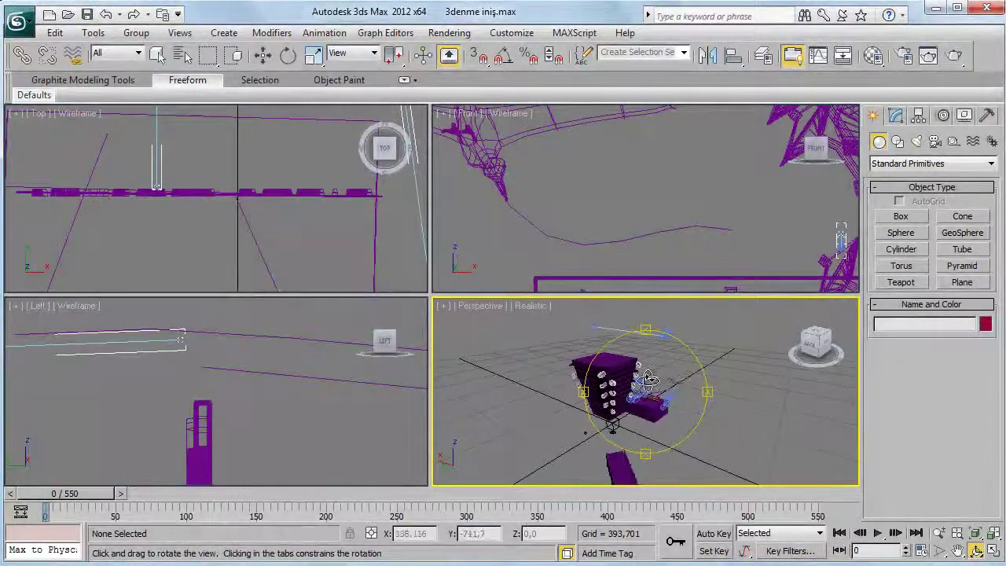
drag(648, 379, 640, 369)
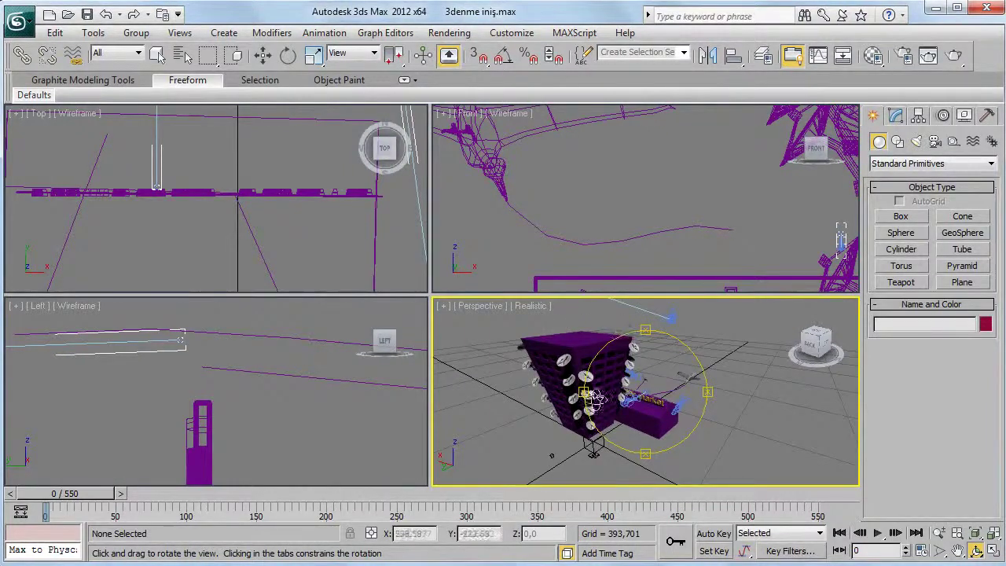
mouse_move(617, 401)
mouse_down()
mouse_move(662, 388)
mouse_move(588, 385)
mouse_move(519, 341)
mouse_up()
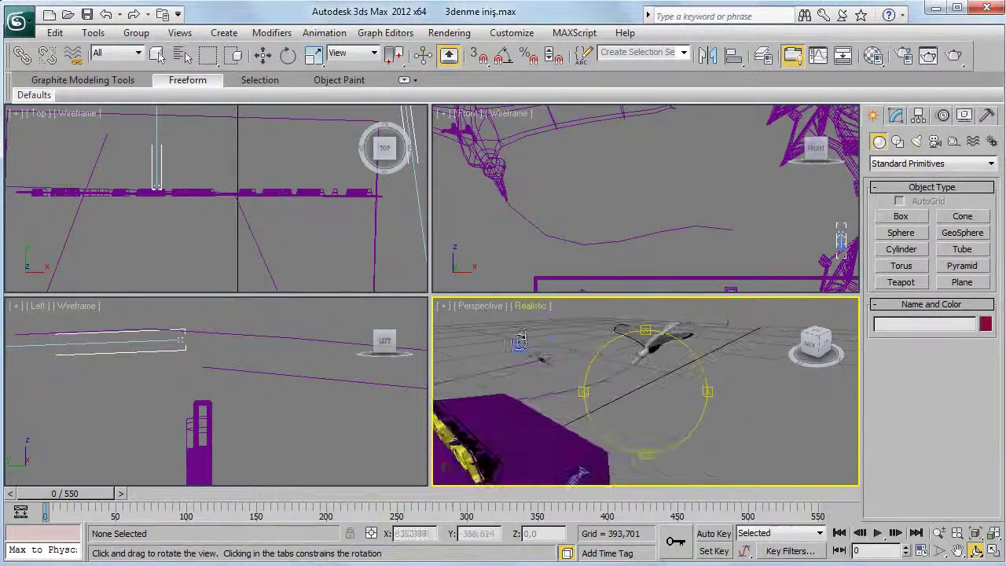
- Maximize the Perspective viewport and select the flying bird Rectangle02
click(265, 60)
click(981, 551)
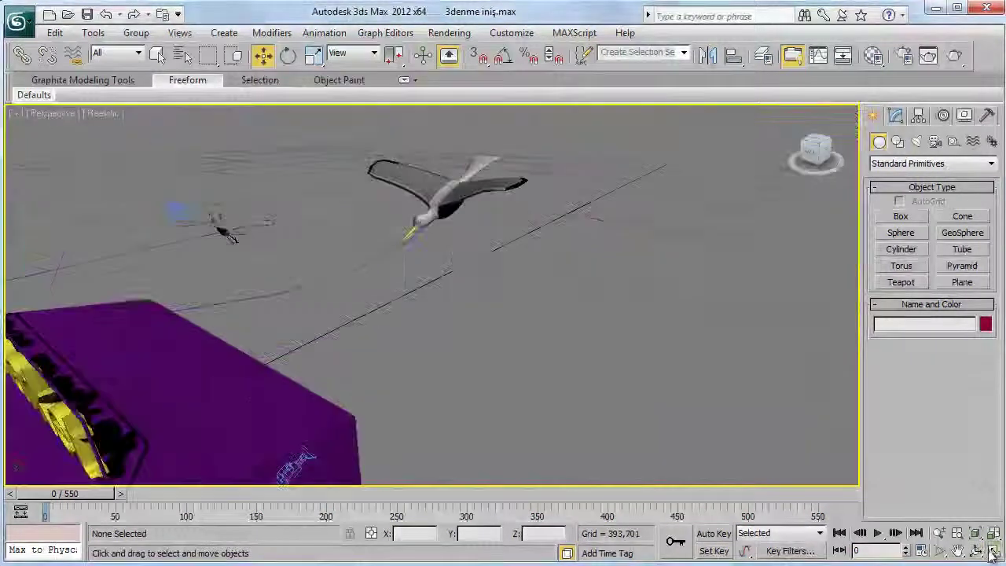
alt+middle_drag(511, 286, 684, 307)
click(641, 232)
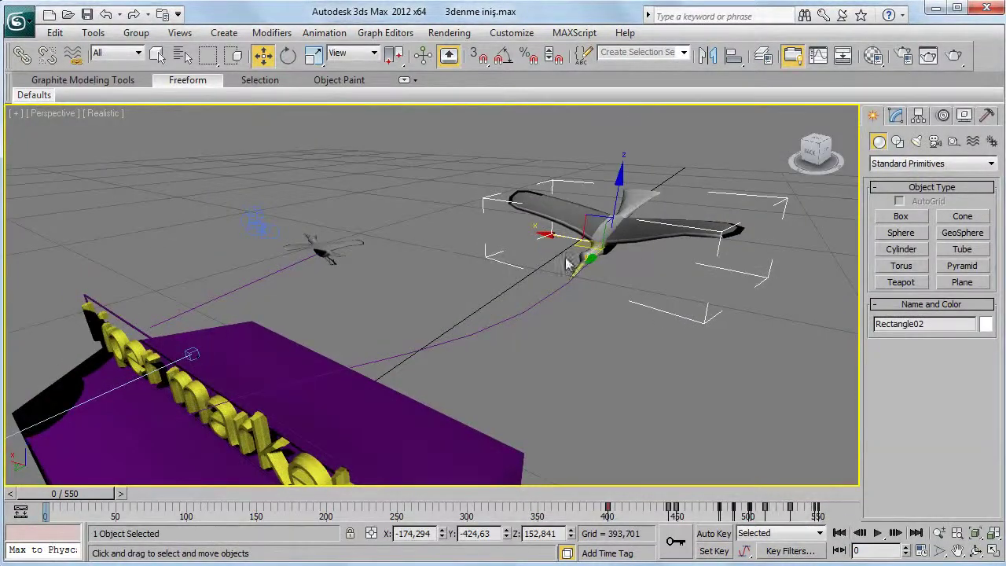
click(974, 550)
mouse_move(447, 291)
mouse_down()
mouse_move(586, 291)
mouse_move(665, 321)
mouse_move(594, 362)
mouse_move(503, 338)
mouse_up()
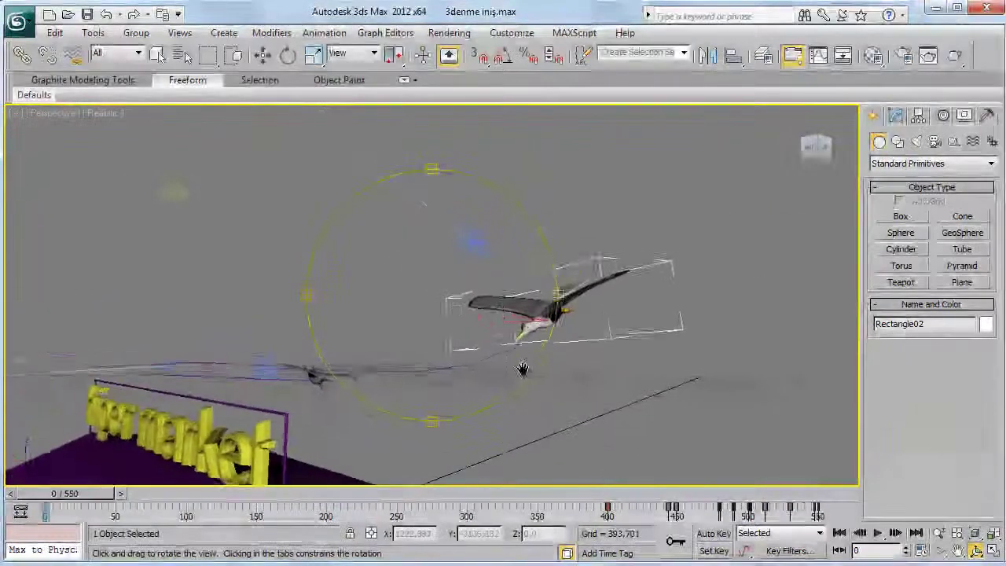
- Inspect Line35, then reselect Rectangle02 and show its path constraint settings
click(267, 59)
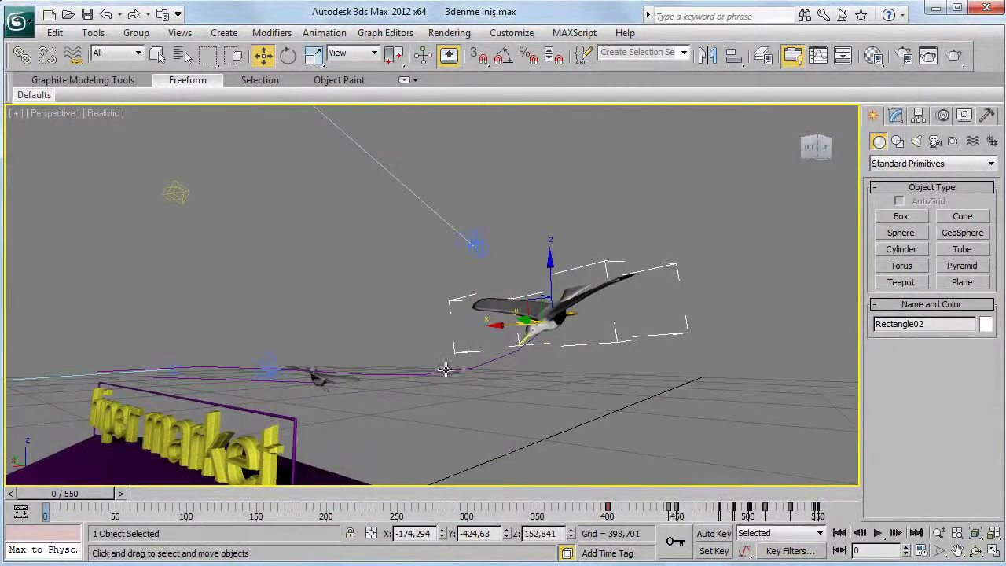
click(445, 369)
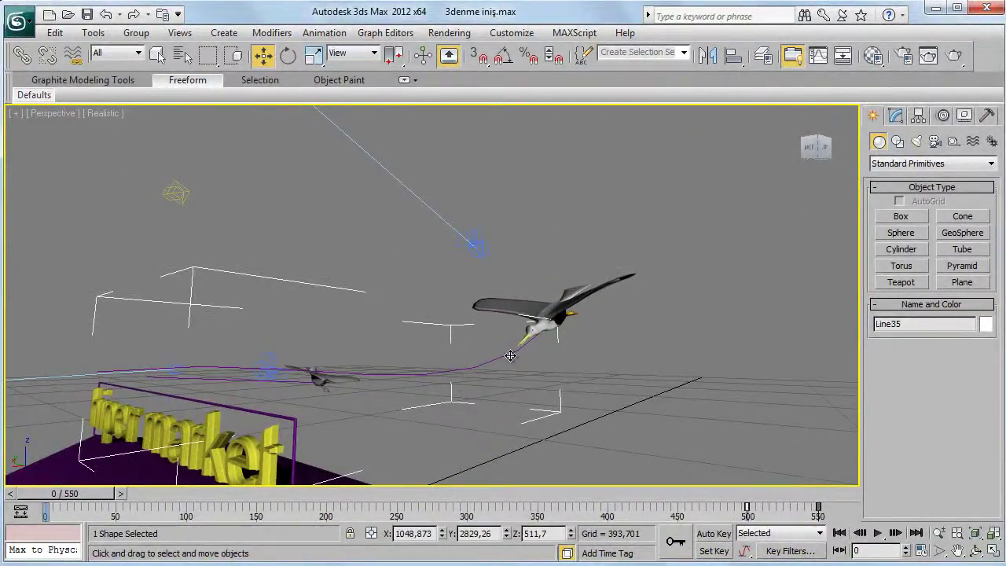
click(570, 301)
click(942, 114)
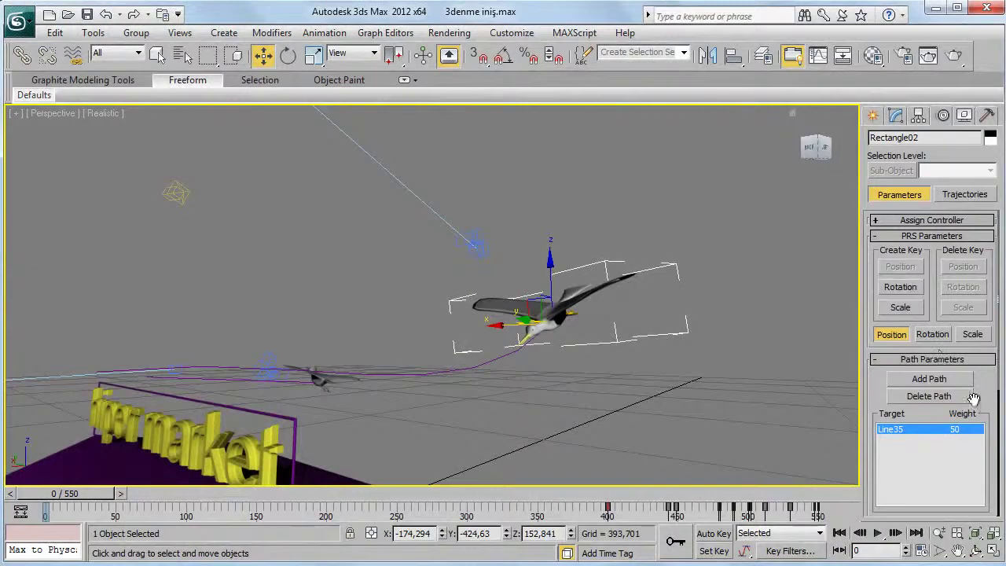
- Scroll to Path Options and scrub the timeline forward as the bird flies down Line35
scroll(973, 398, down, 5)
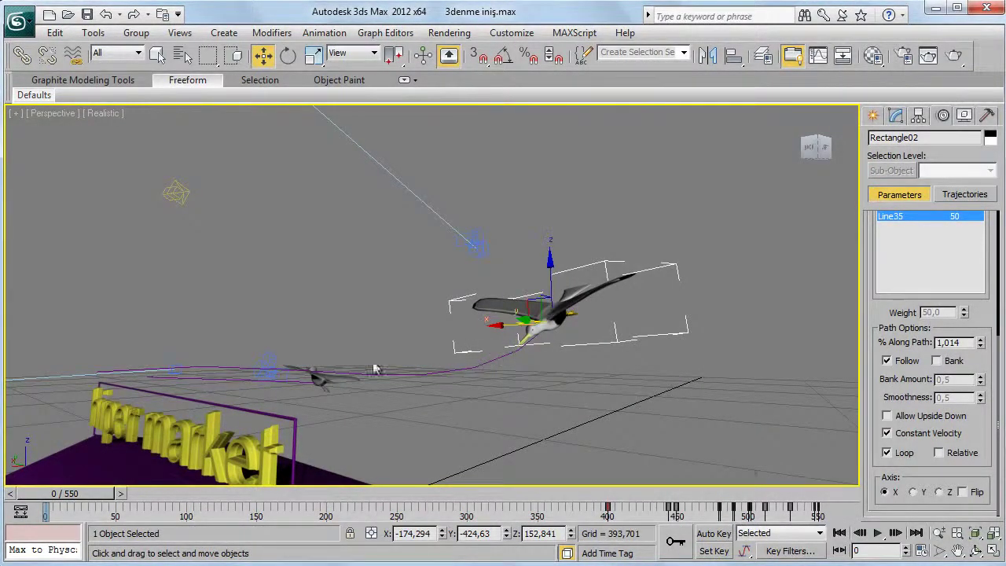
mouse_move(102, 497)
mouse_down()
mouse_move(495, 488)
mouse_move(817, 501)
mouse_up()
key(w)
key(w)
- Orbit the Perspective view around the bird to see it and the market sign sideways
click(975, 552)
mouse_move(409, 409)
mouse_down()
mouse_move(464, 363)
mouse_move(445, 348)
mouse_up()
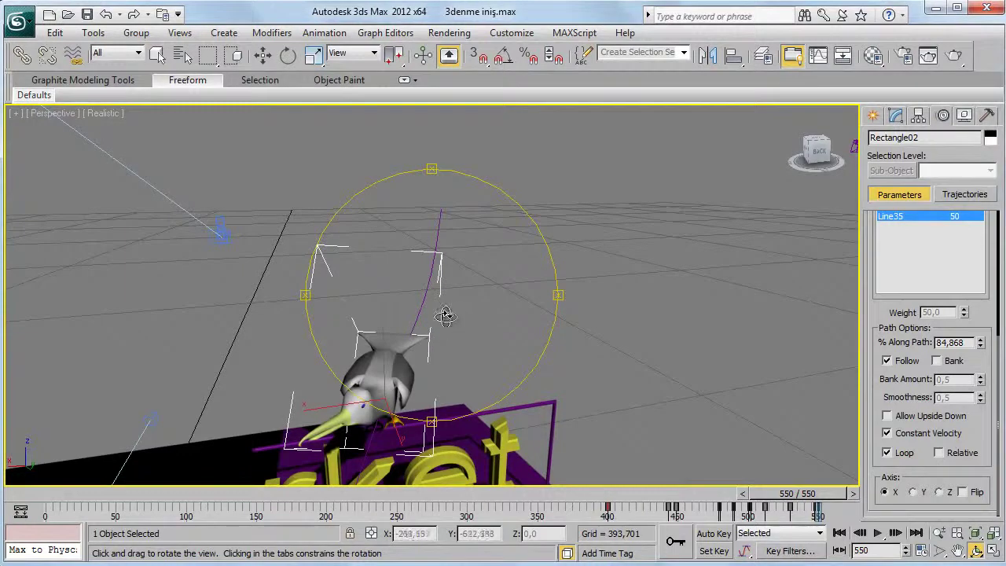
drag(450, 328, 369, 315)
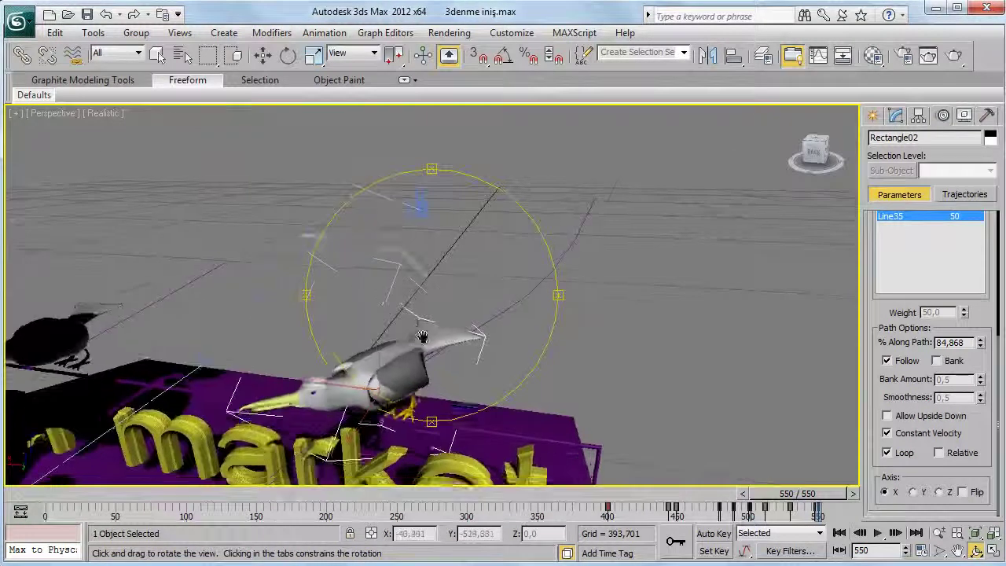
drag(458, 312, 402, 310)
- Scrub the animation to the final frame 550 and orbit around the hiper market sign
mouse_move(776, 494)
mouse_down()
mouse_move(702, 494)
mouse_move(789, 499)
mouse_up()
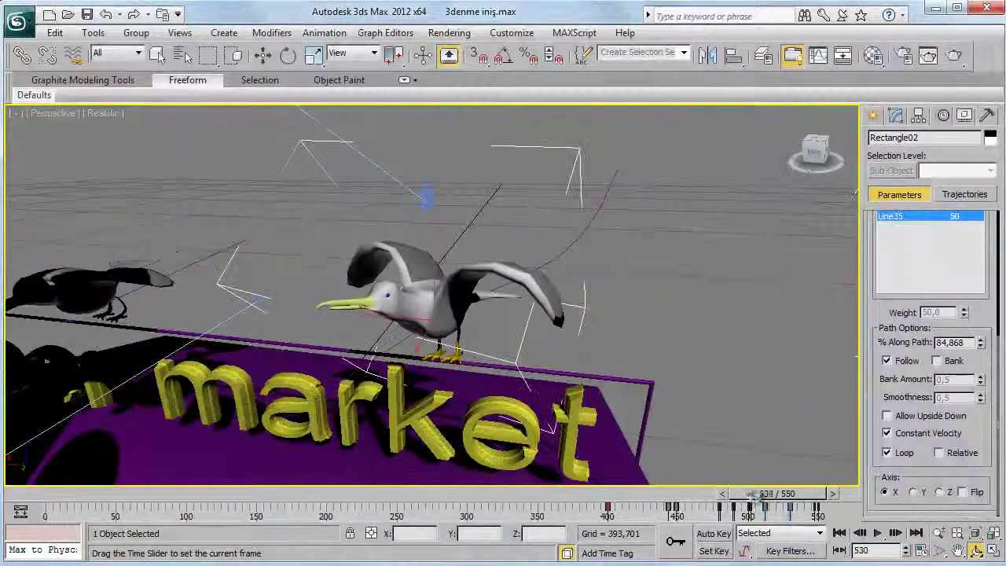
key(ctrl+r)
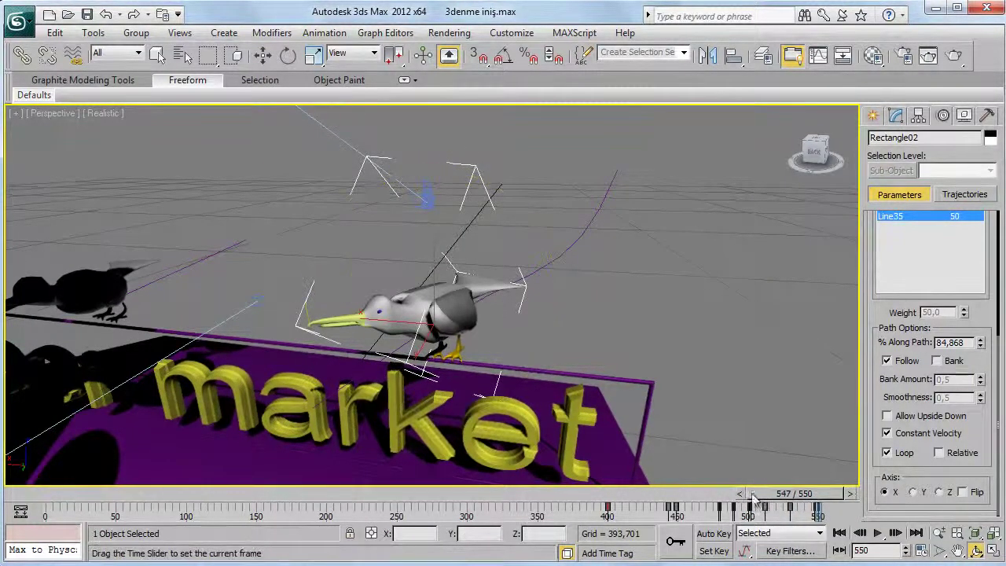
mouse_move(774, 498)
mouse_down()
mouse_move(621, 503)
mouse_move(779, 501)
mouse_up()
key(ctrl+r)
drag(463, 271, 465, 276)
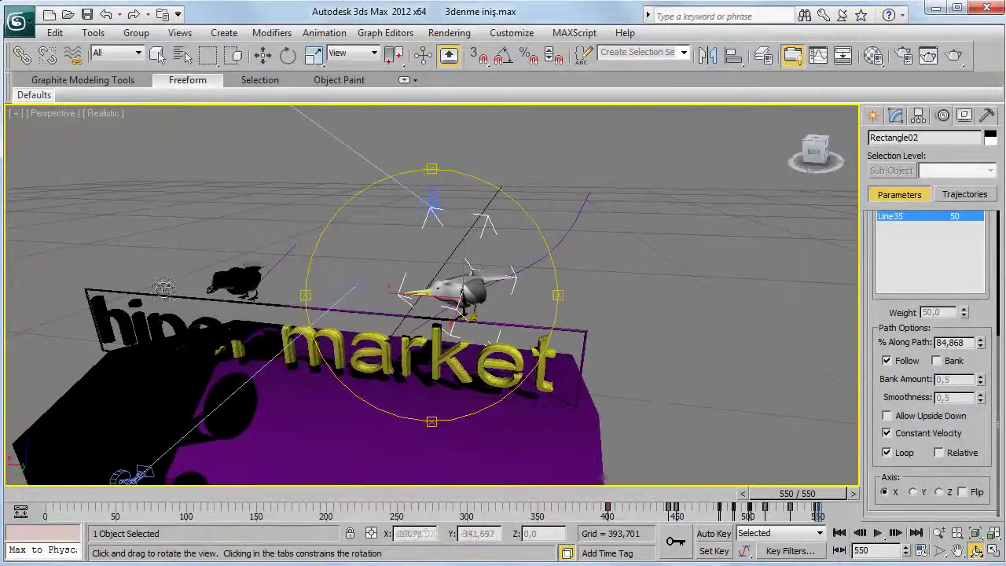
drag(93, 119, 104, 116)
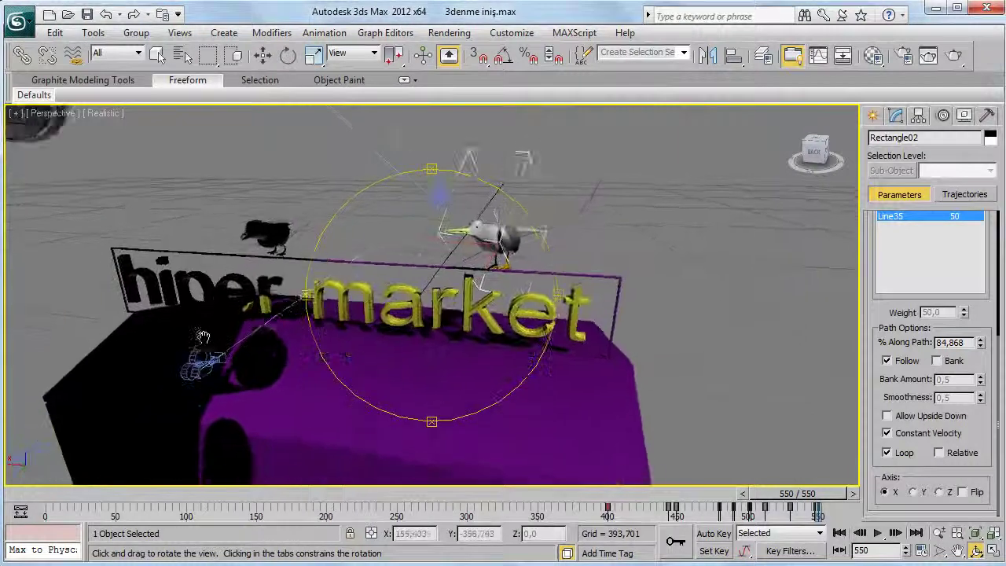
- View the scene through Camera04 at frame 470 with the birds mid-flight
click(105, 114)
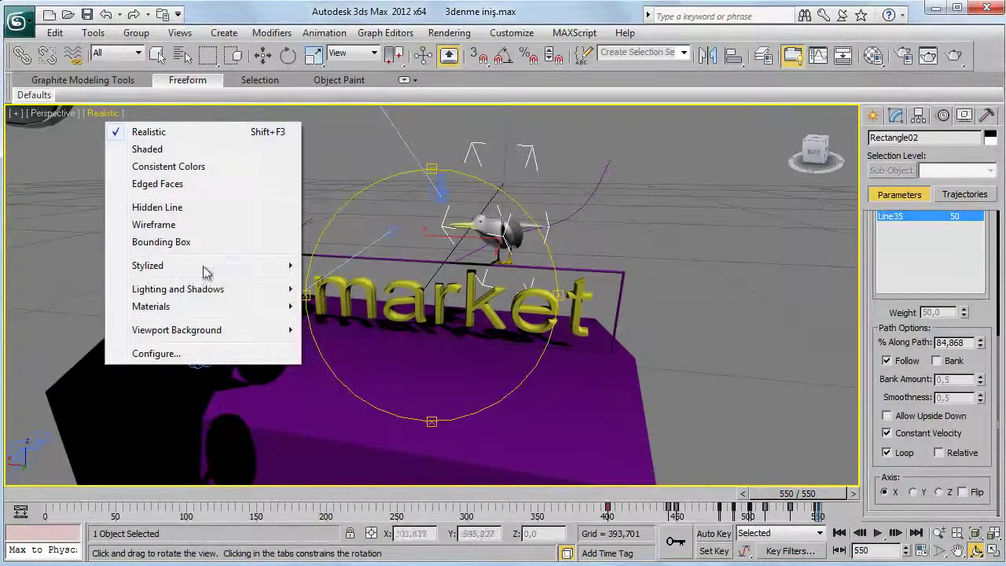
click(56, 113)
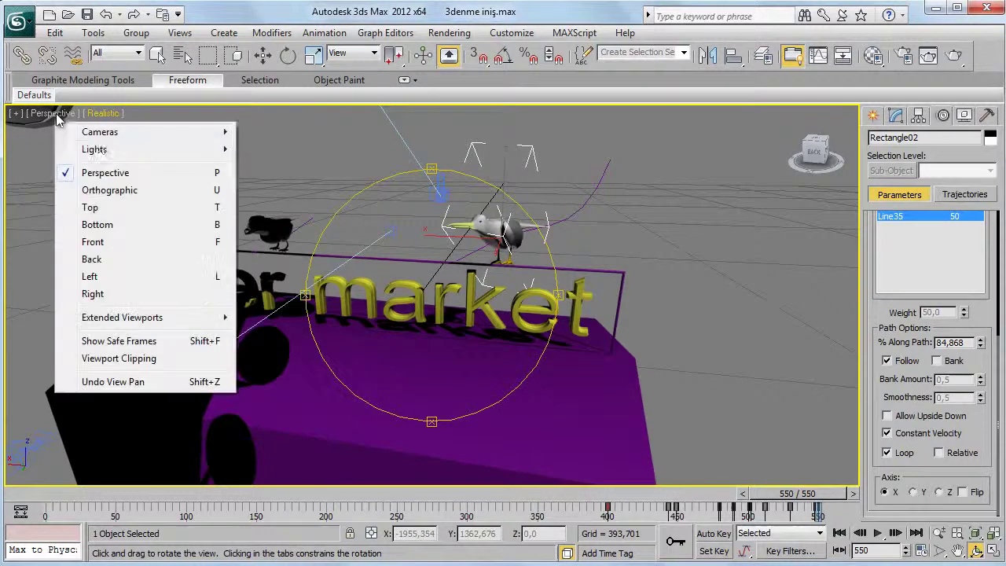
mouse_move(100, 132)
click(302, 184)
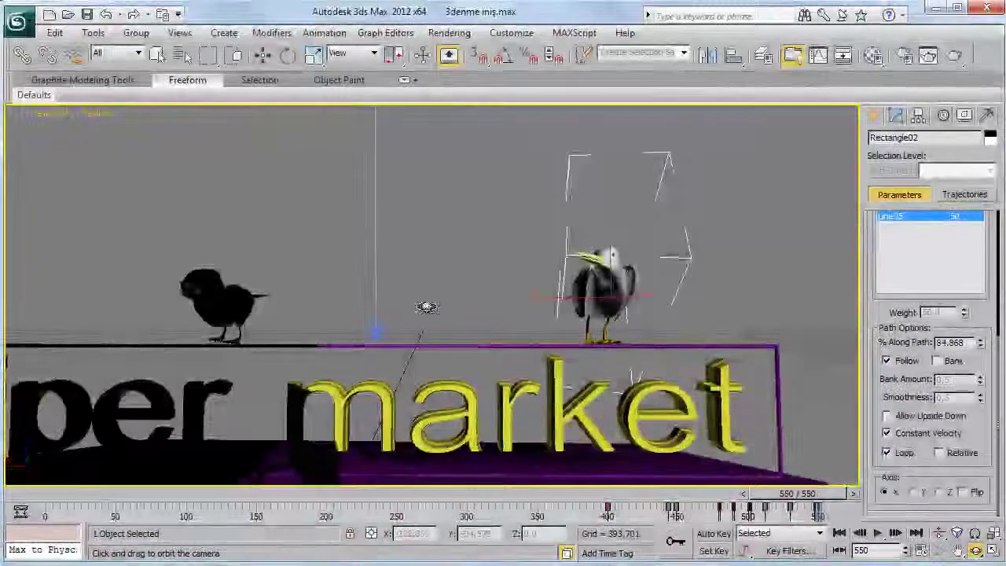
mouse_move(809, 495)
mouse_down()
mouse_move(703, 495)
mouse_move(810, 495)
mouse_up()
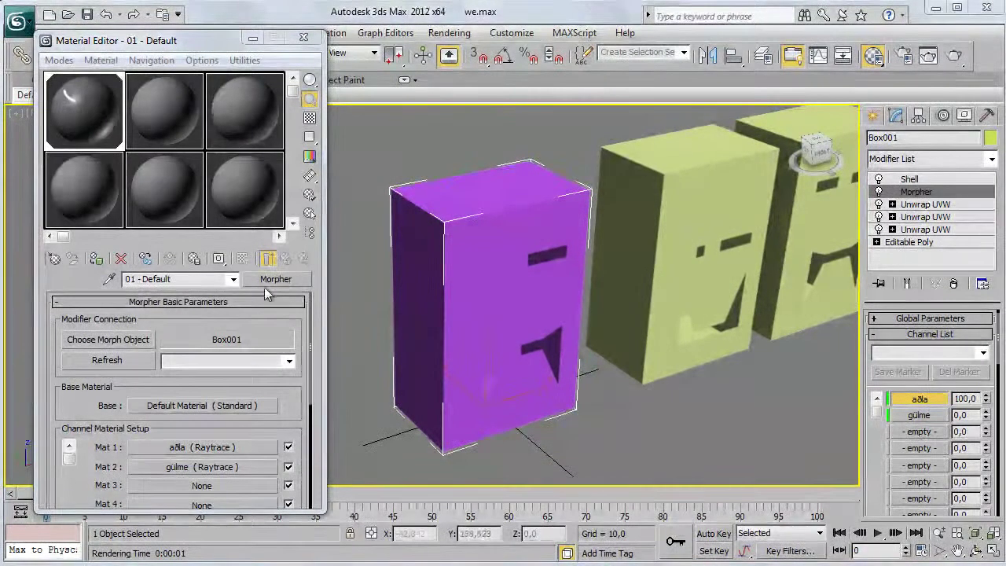
- Change slot 2's Standard material to Morpher, choosing Discard old material
click(165, 118)
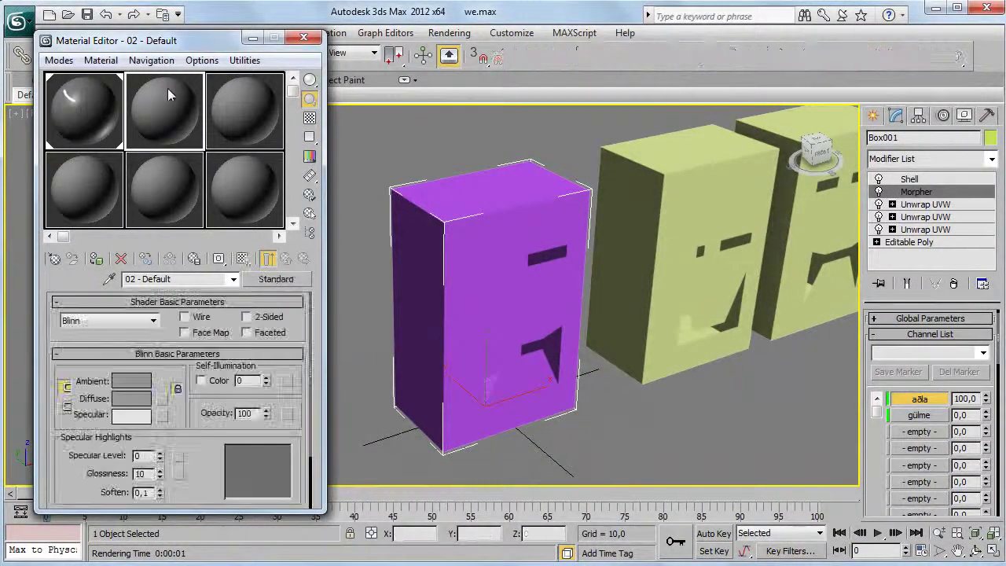
click(284, 281)
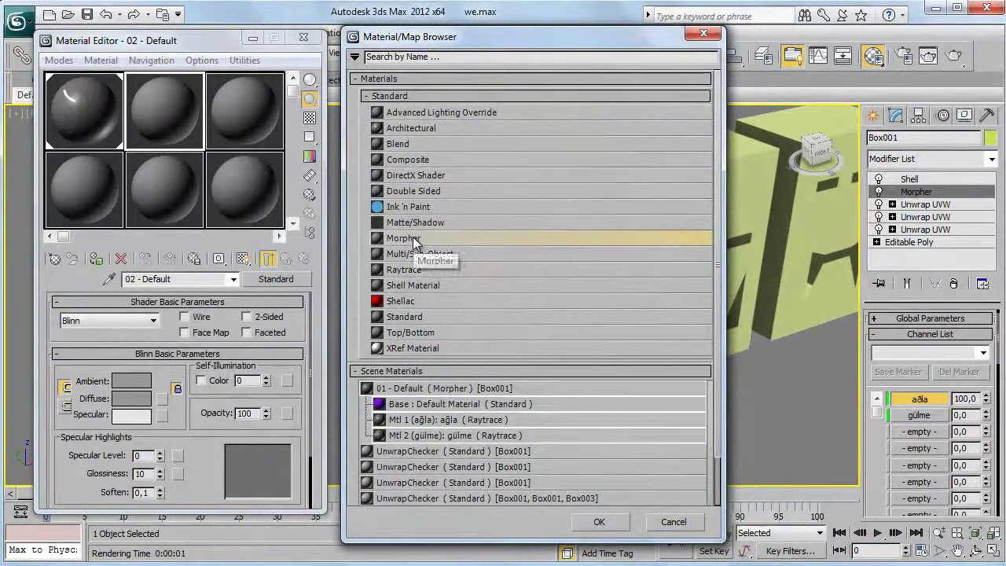
click(599, 521)
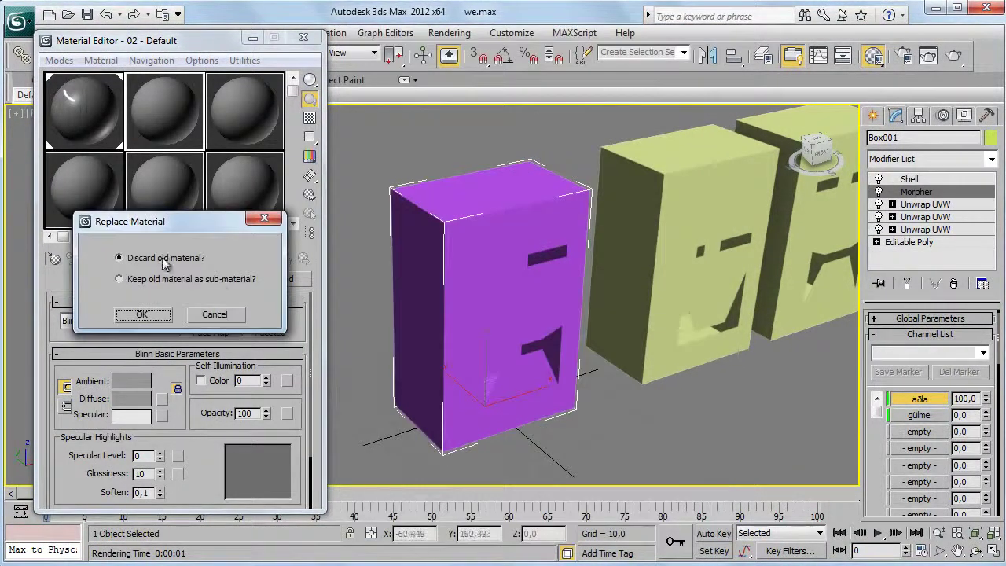
click(144, 314)
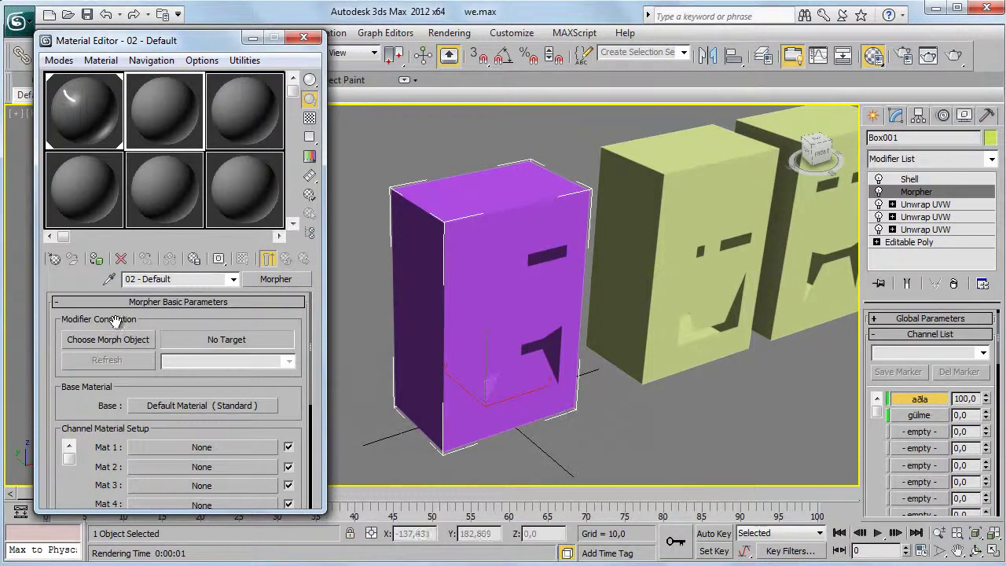
- Return to slot 1's Morpher material and select the middle yellow box Box002
click(98, 123)
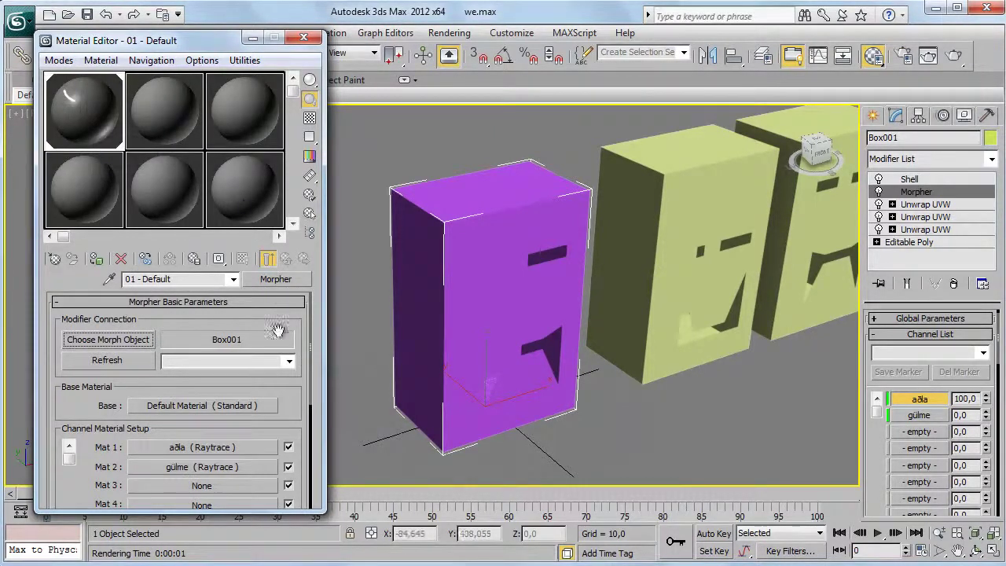
middle_drag(710, 279, 652, 303)
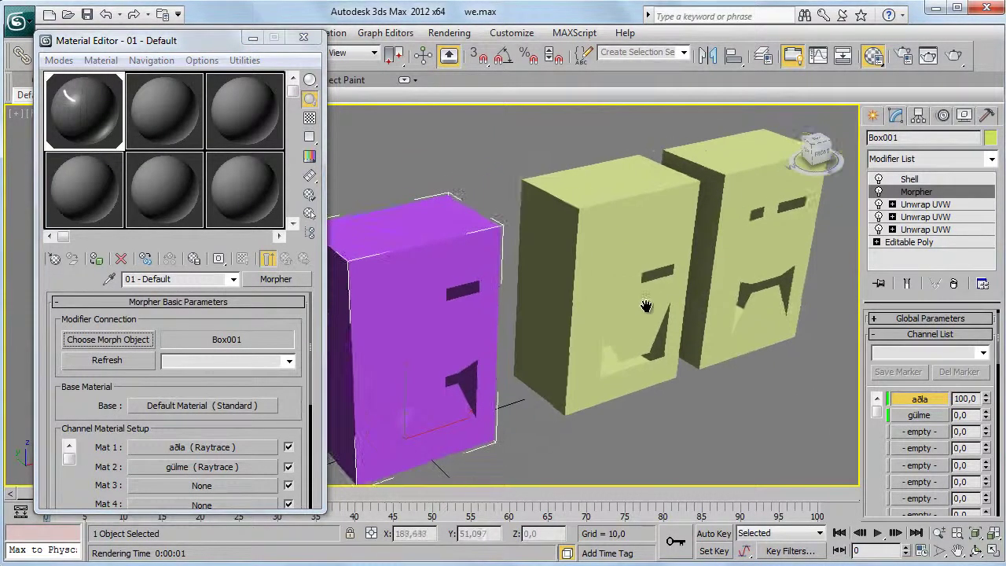
click(646, 212)
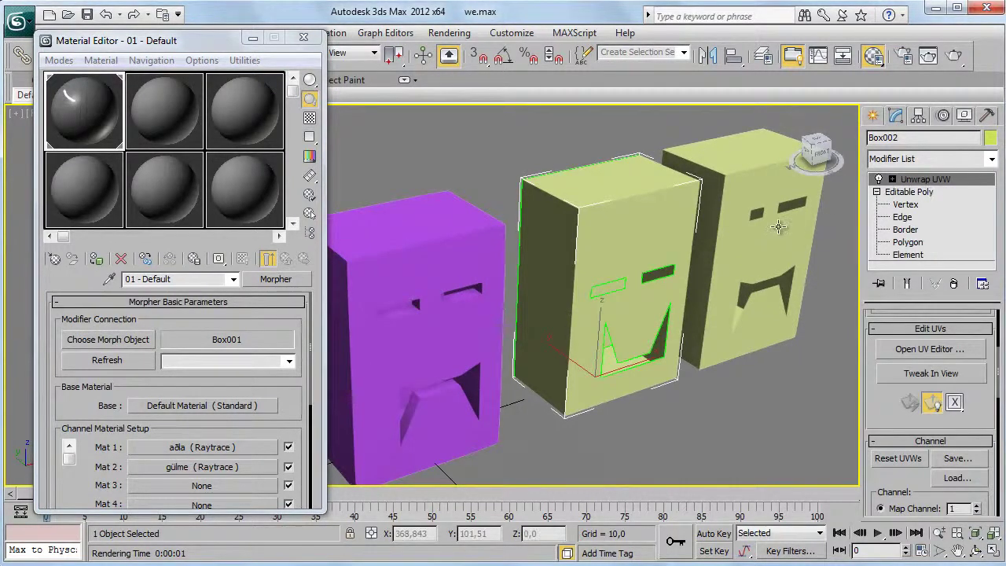
- Inspect Box002's UVs with a cancelled Normal Mapping trial, and view aglama.tga in Photoshop
click(935, 350)
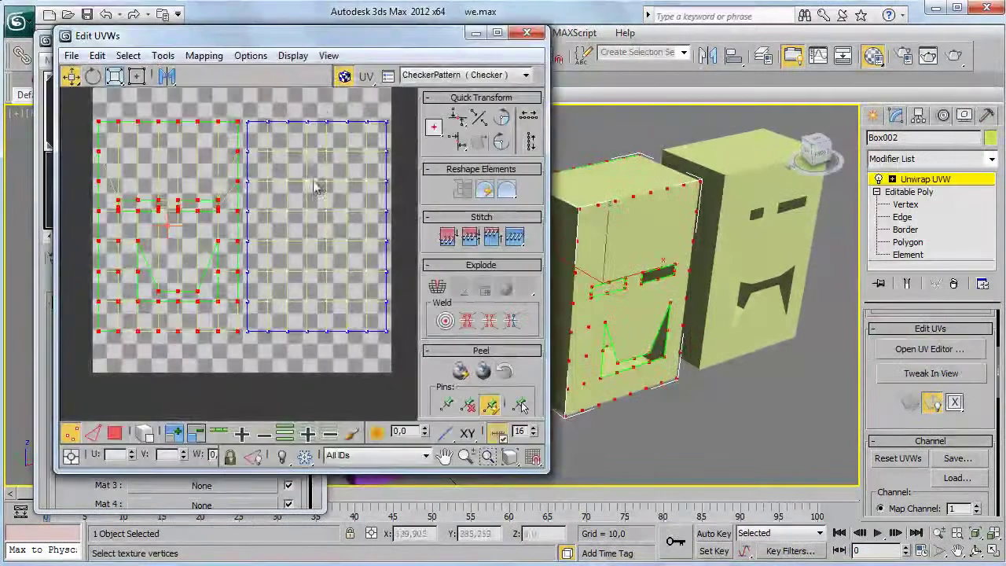
click(114, 432)
drag(99, 110, 407, 376)
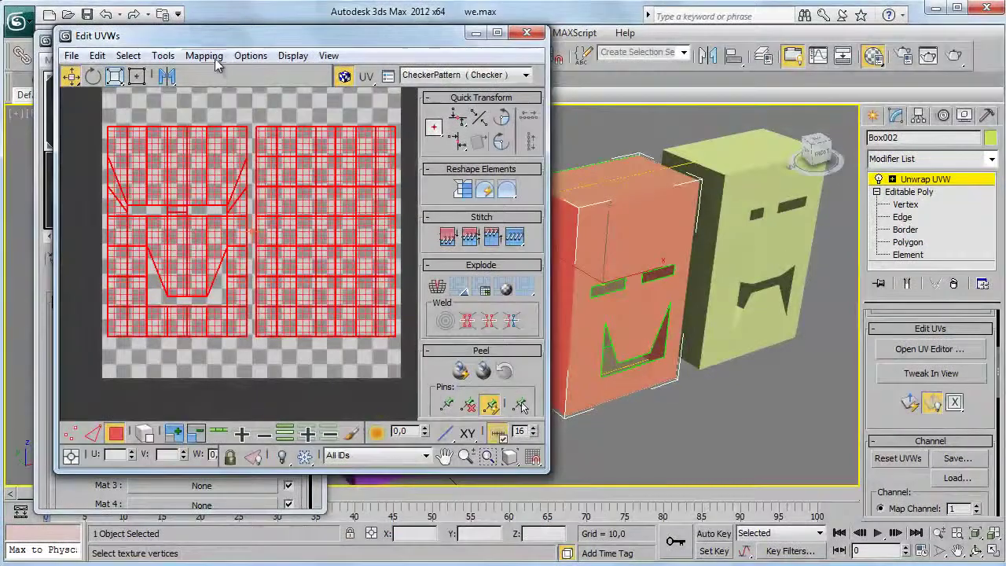
click(206, 56)
click(234, 98)
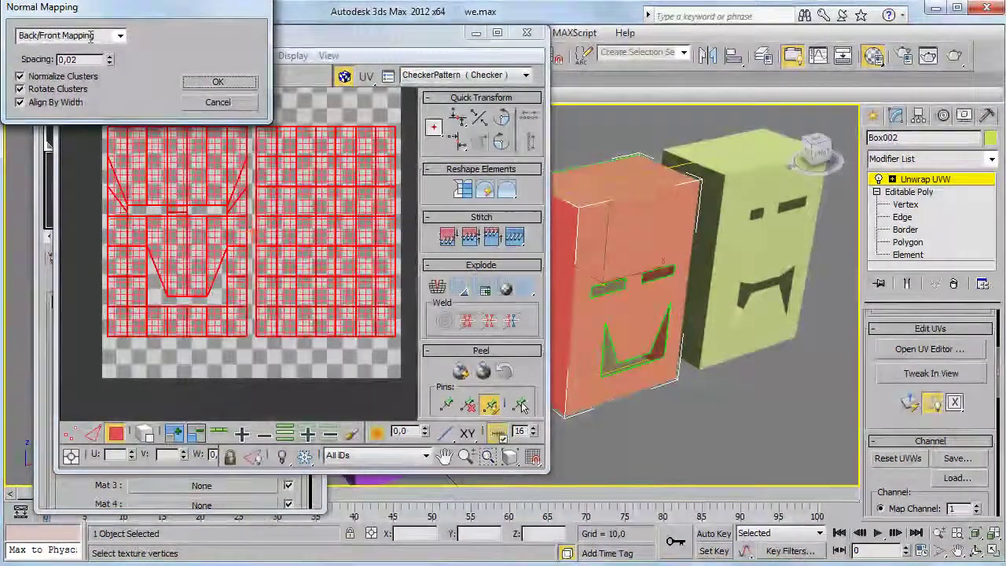
click(217, 102)
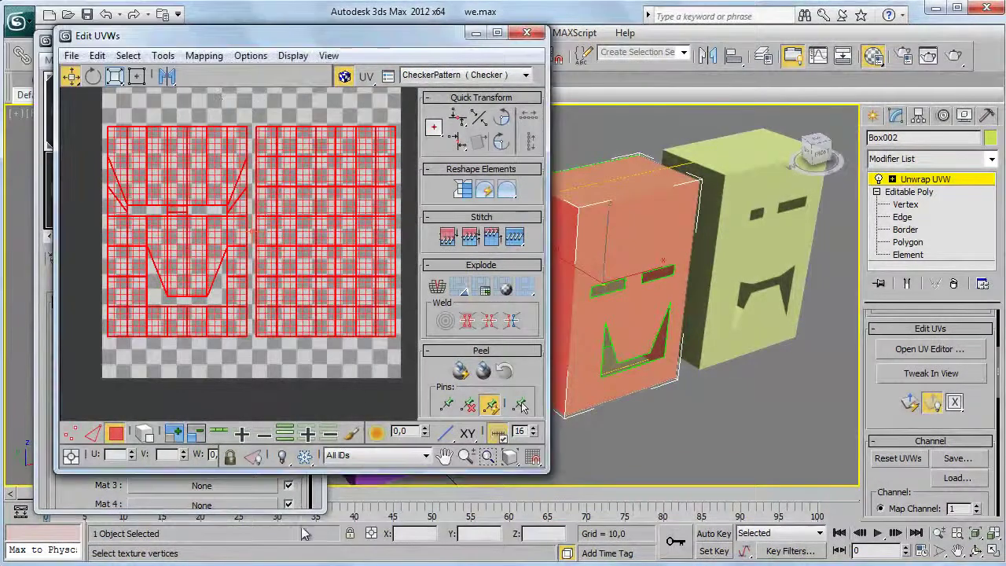
click(306, 495)
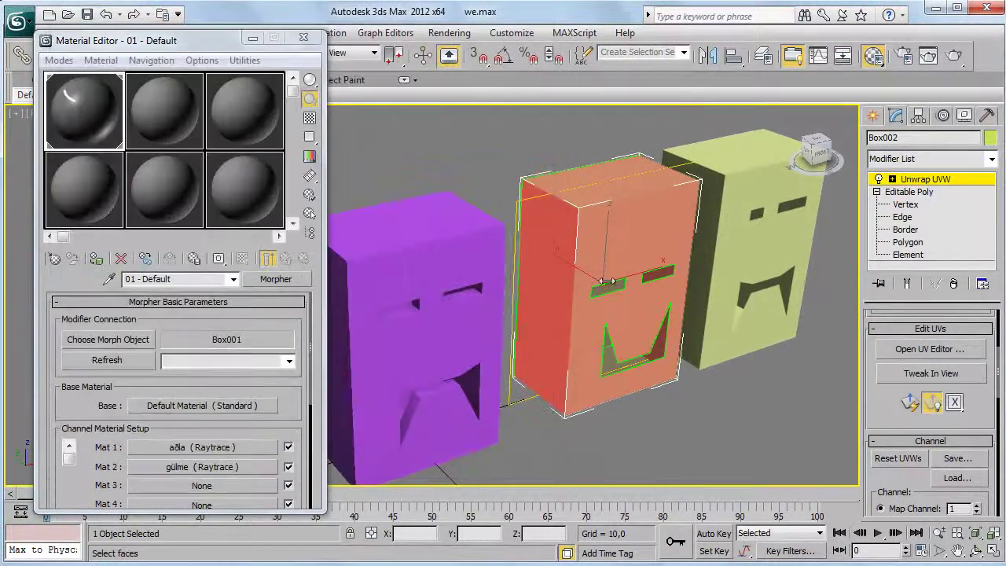
middle_drag(464, 314, 505, 310)
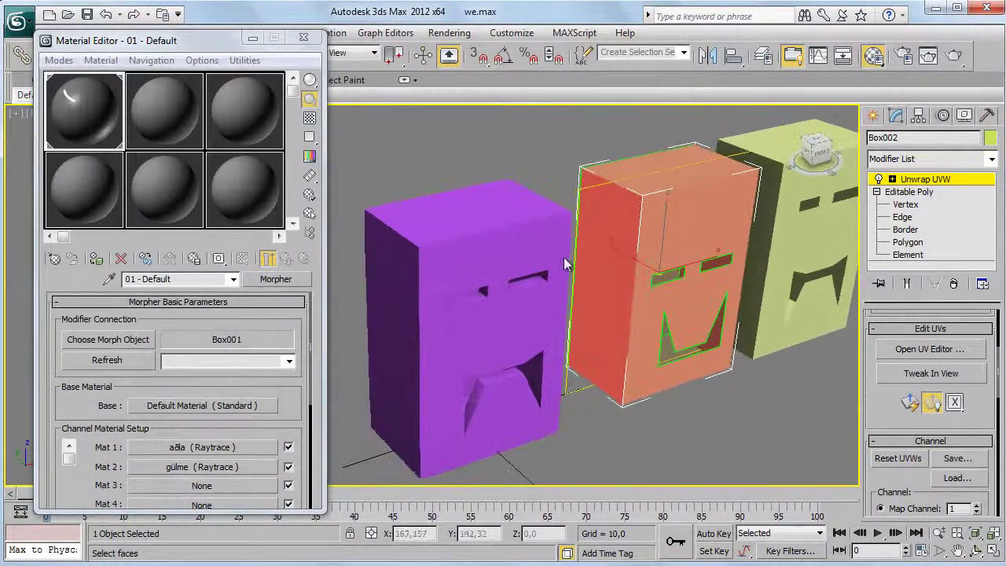
- Select the purple Box001, review its Morpher channels and render a test frame
click(514, 237)
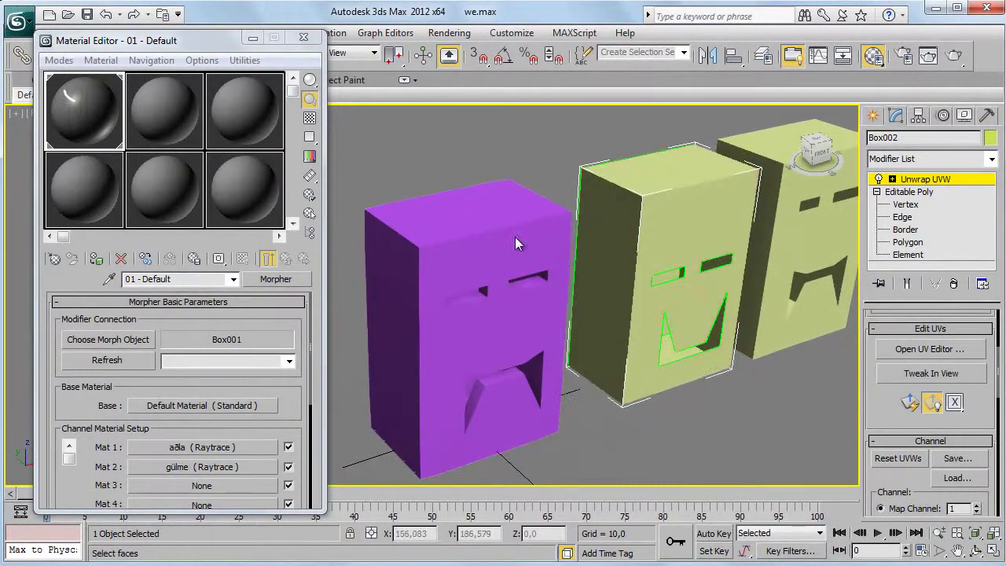
click(873, 115)
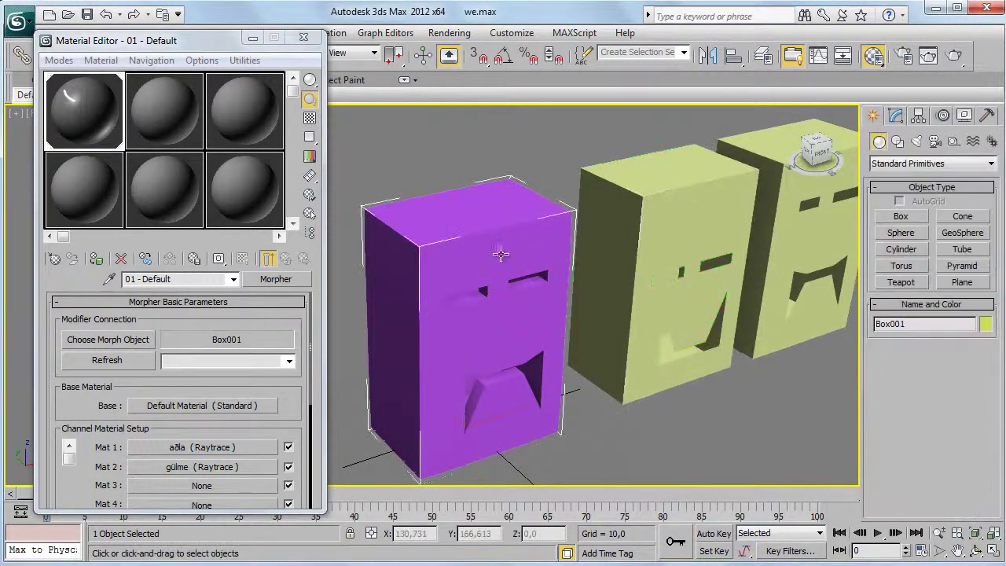
click(895, 115)
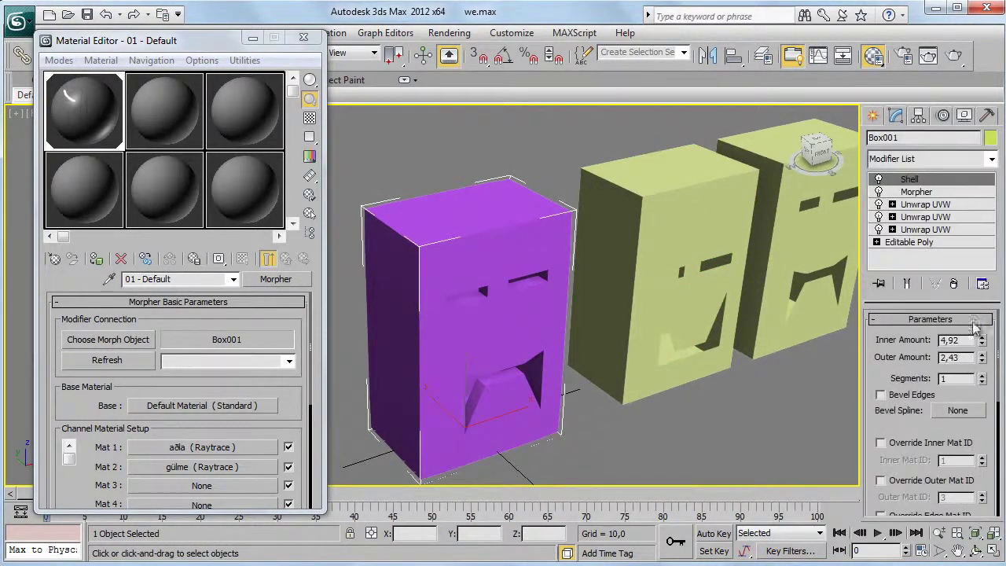
click(927, 194)
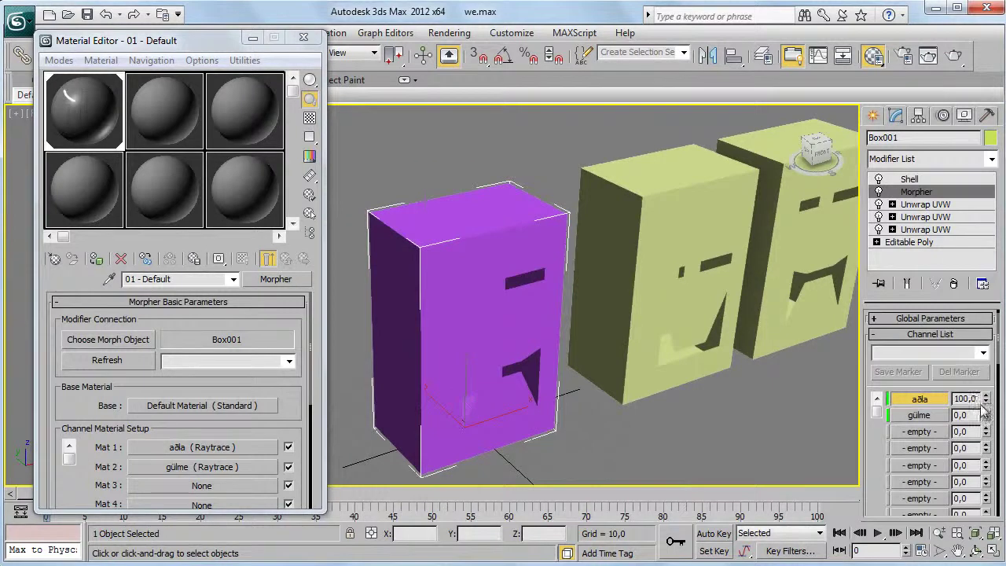
click(953, 55)
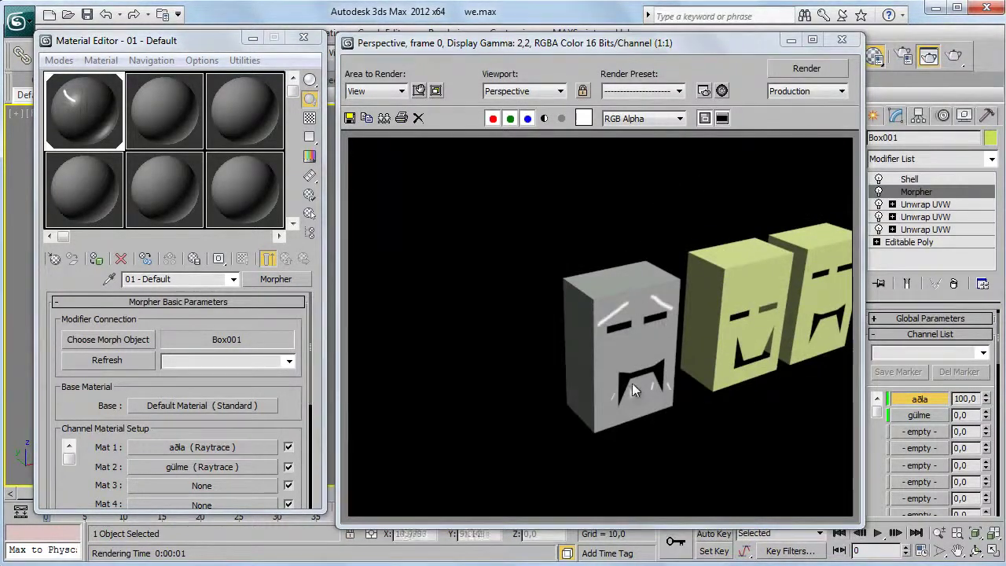
click(841, 39)
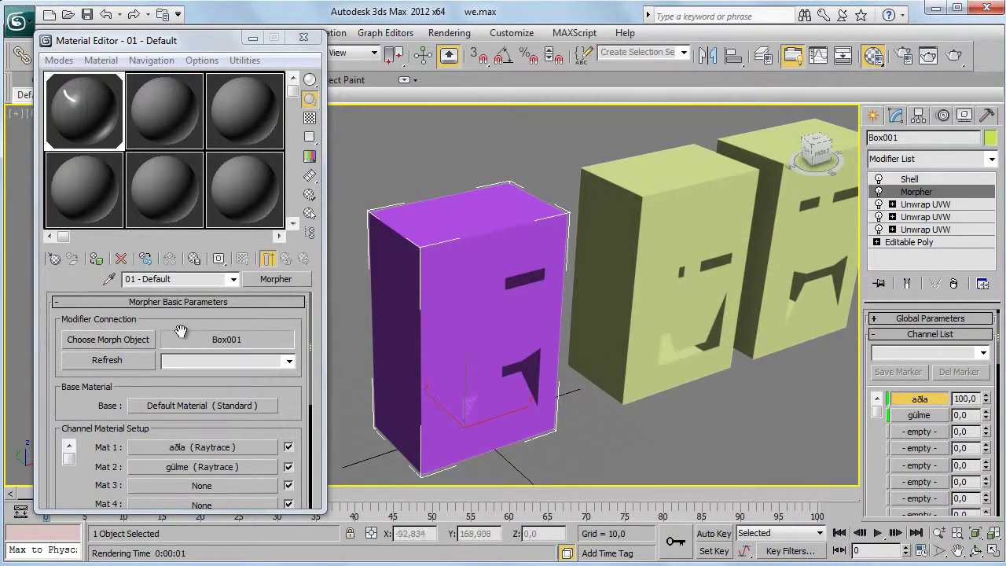
scroll(174, 342, down, 1)
scroll(174, 343, up, 1)
- Pick Box001 as the morph object and bind the material to its Morpher modifier
click(133, 331)
click(456, 249)
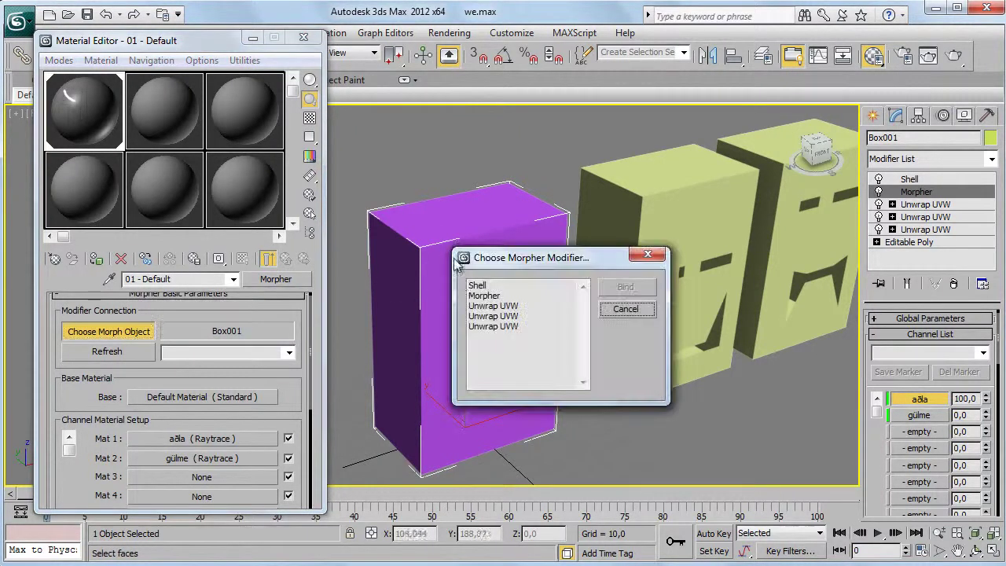
click(488, 297)
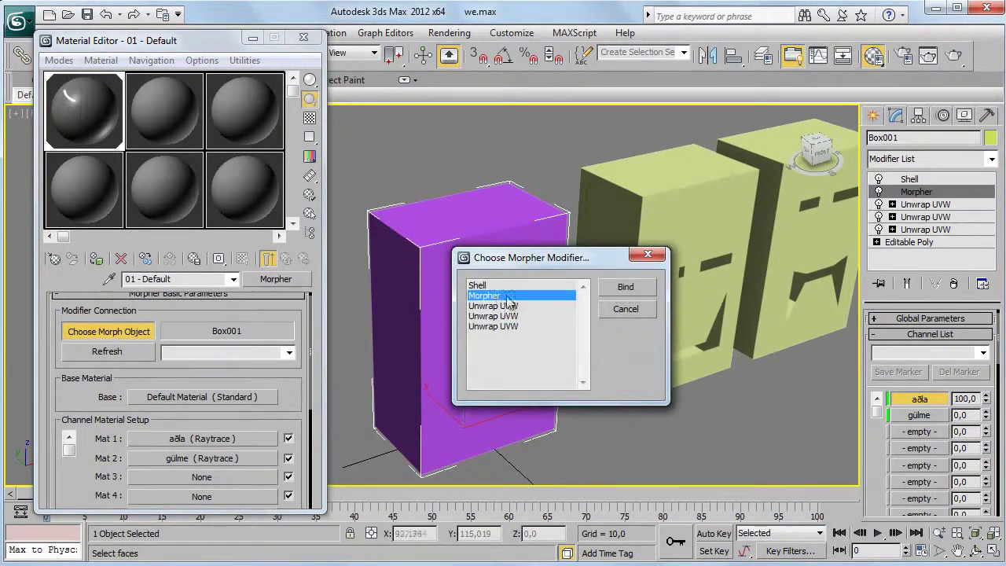
click(620, 290)
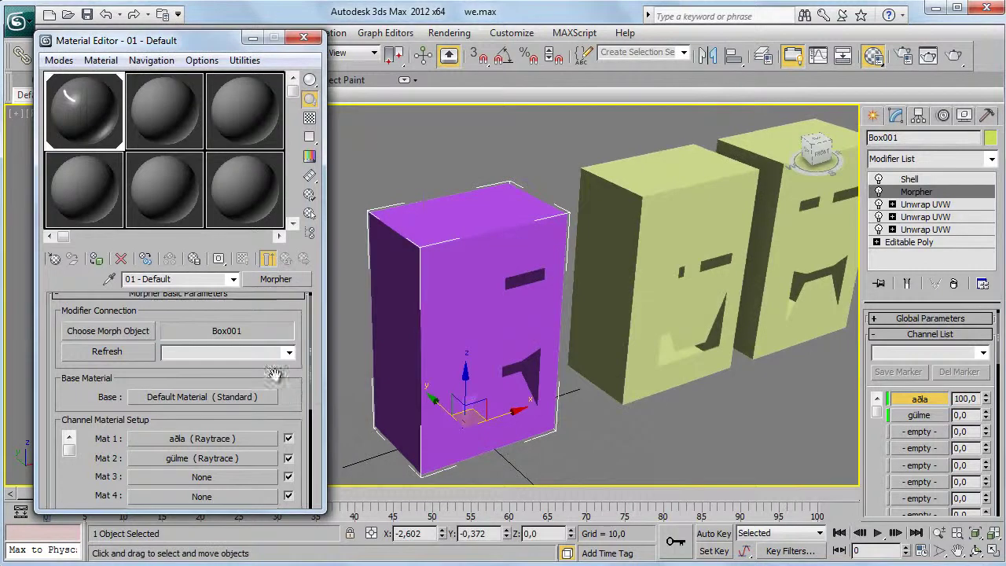
scroll(252, 358, down, 2)
- Open the ağla channel material, briefly checking slot 2's channel material options
click(222, 397)
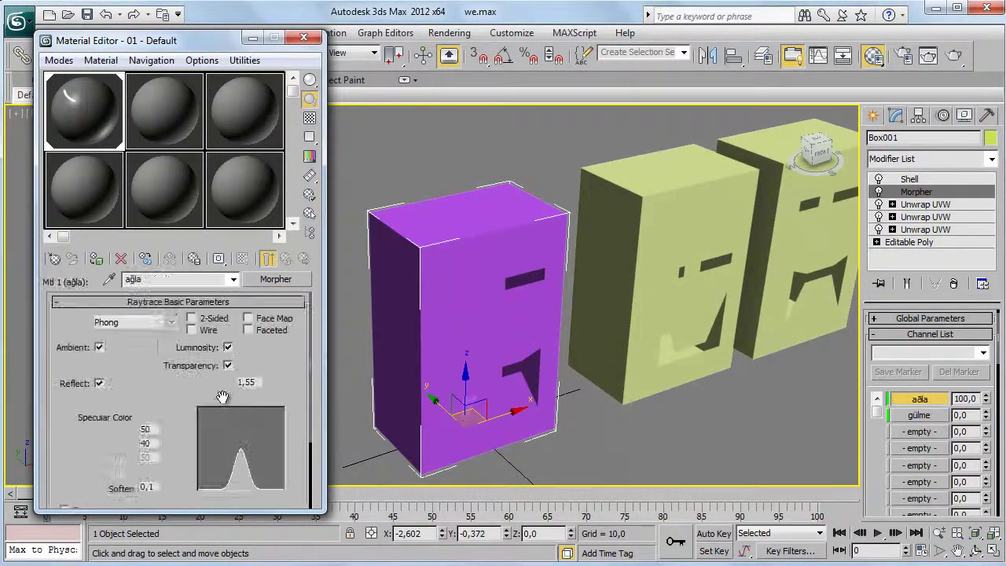
click(165, 140)
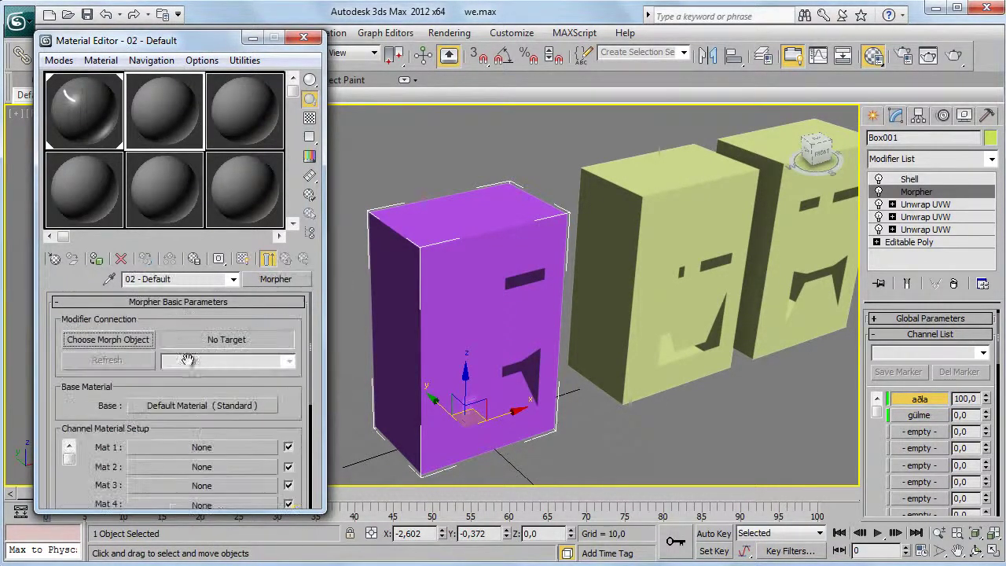
click(203, 448)
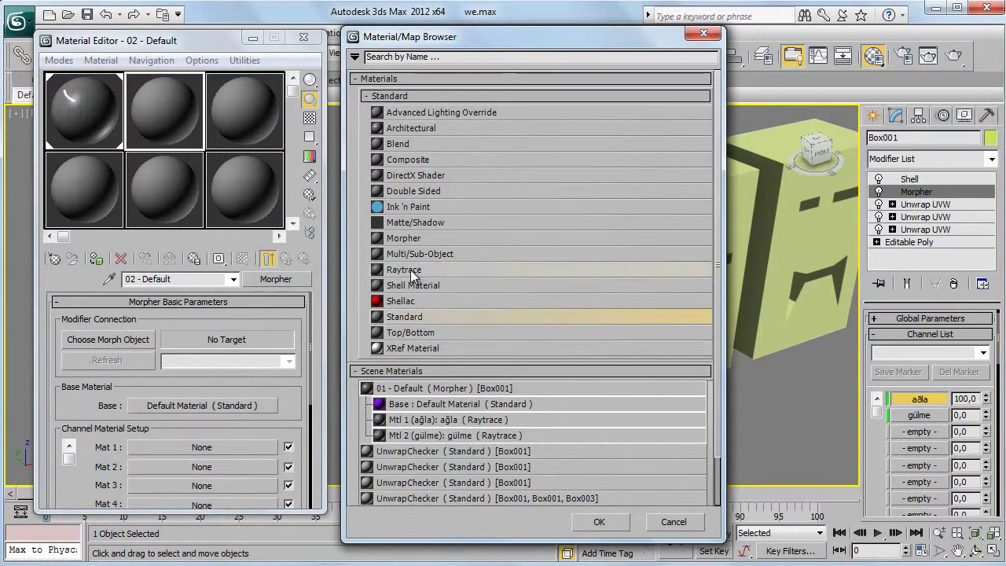
click(702, 34)
click(69, 129)
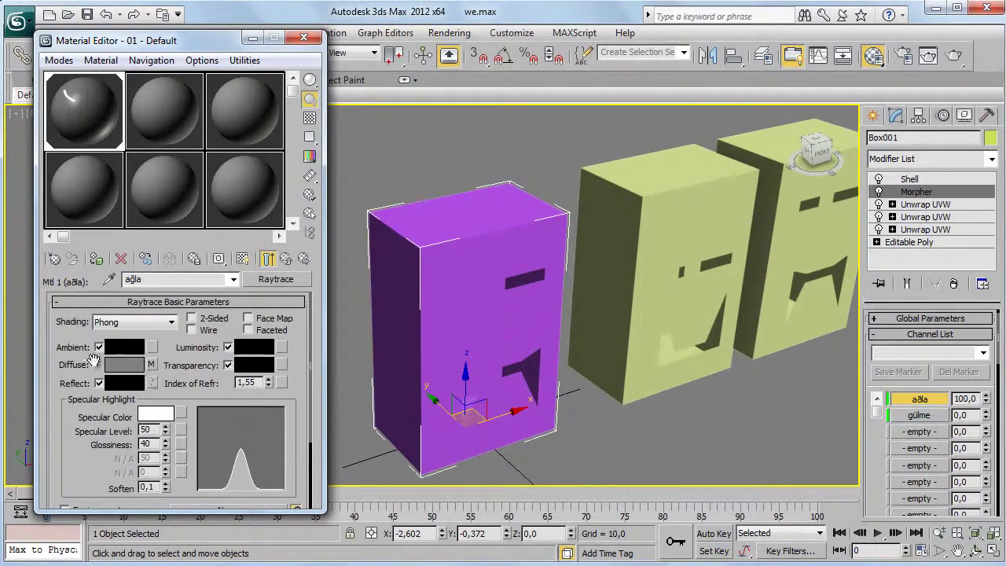
- Reopen ağla from the parent Morpher and view its diffuse bitmap aglama.tga on map channel 2
click(284, 259)
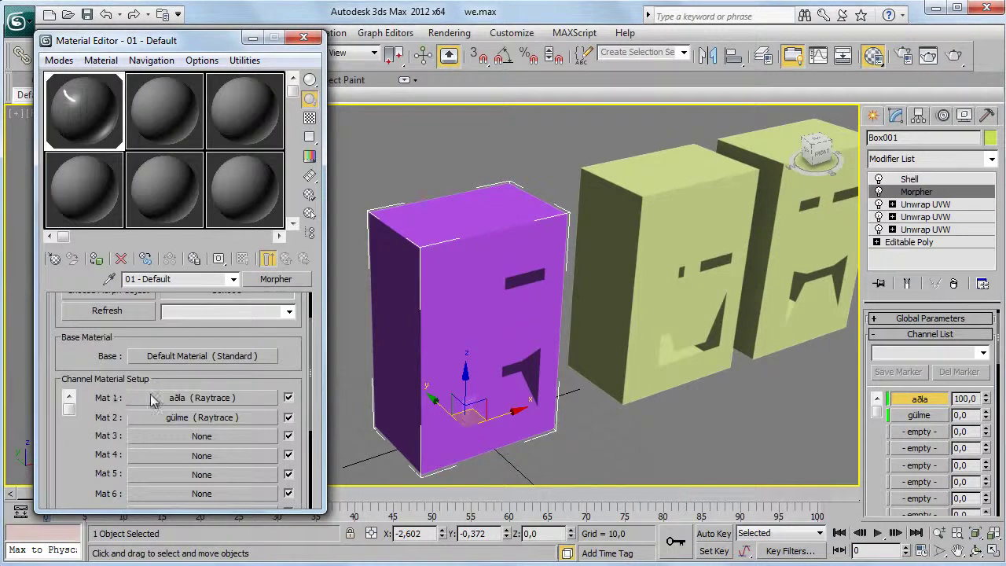
click(198, 398)
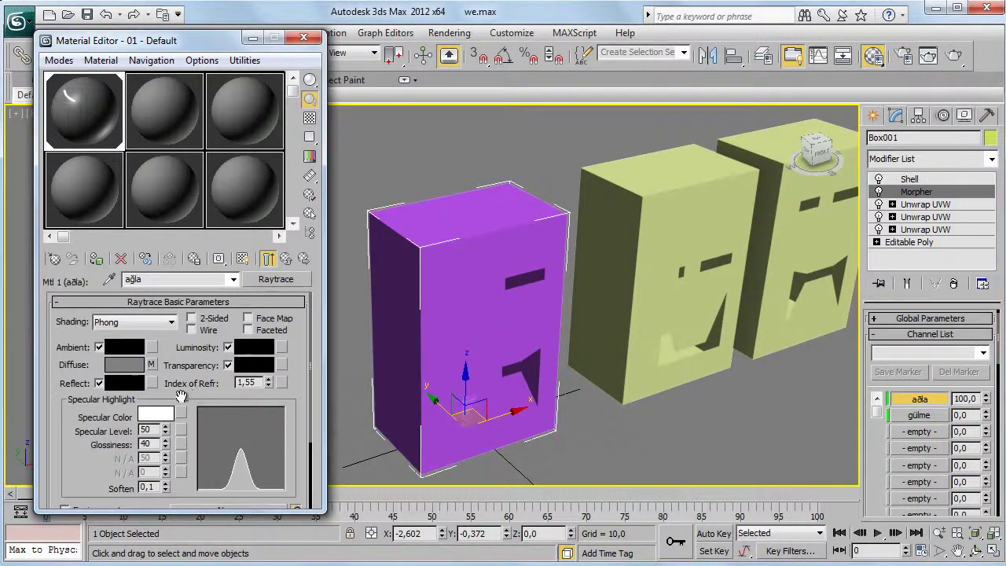
click(152, 365)
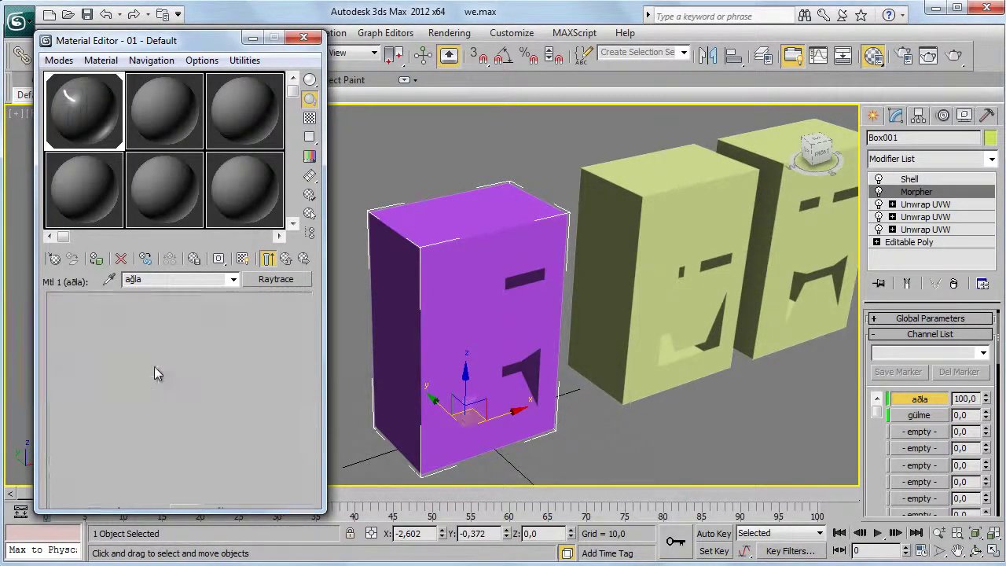
mouse_move(181, 353)
mouse_down()
mouse_move(182, 317)
mouse_move(192, 365)
mouse_up()
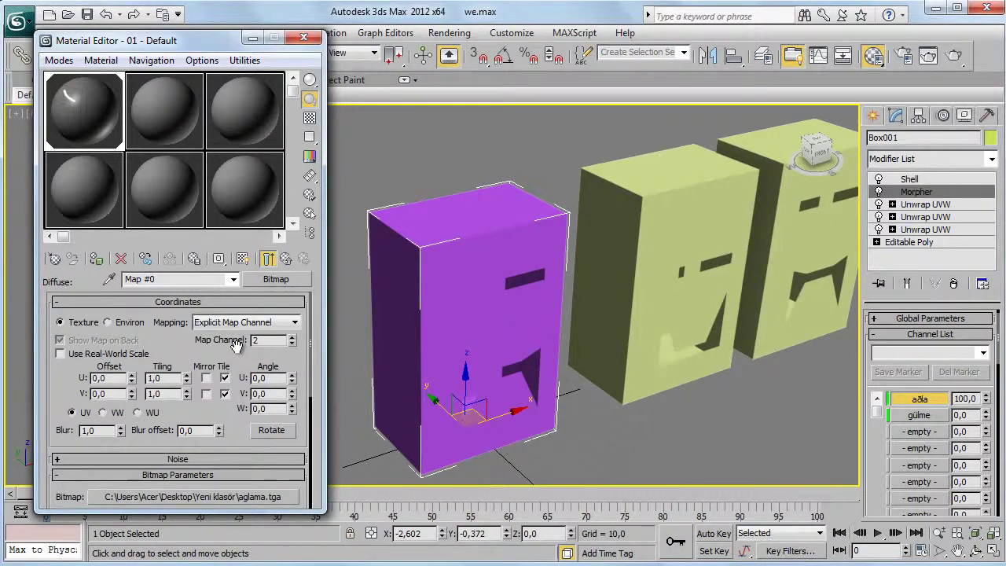
- Check the map channels of Box001's two Unwrap UVW modifiers, then return to the Morpher
click(931, 218)
click(567, 336)
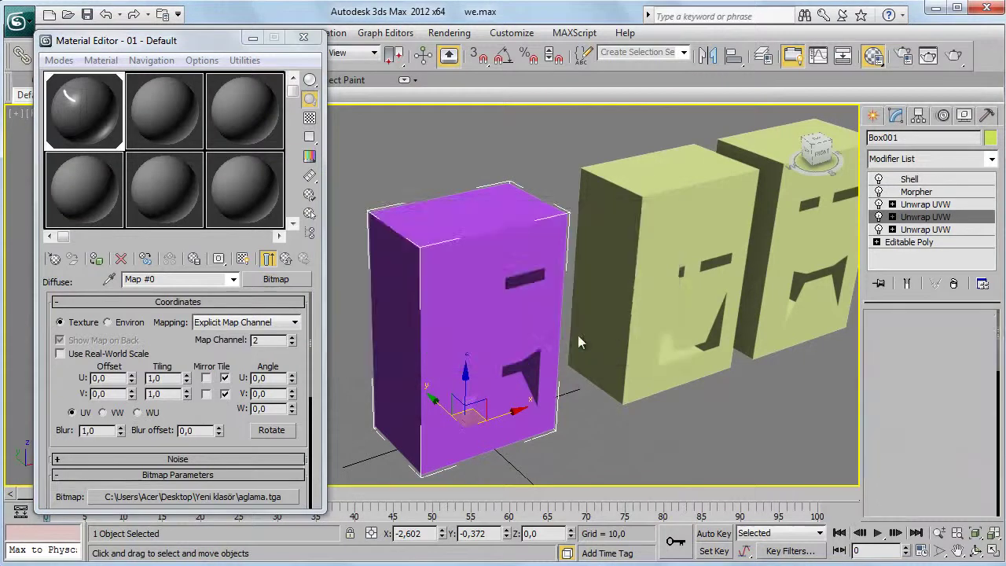
scroll(876, 388, down, 3)
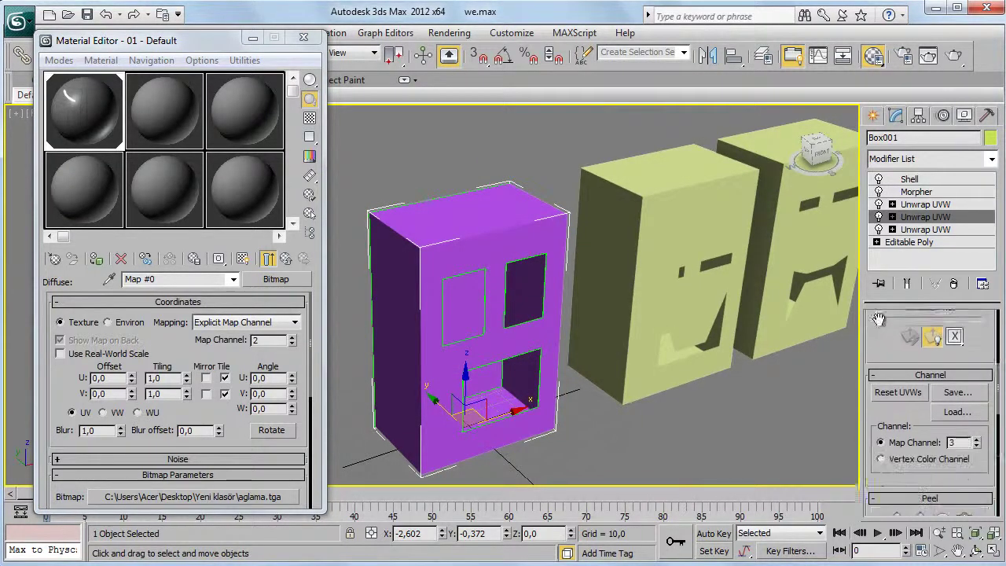
click(952, 204)
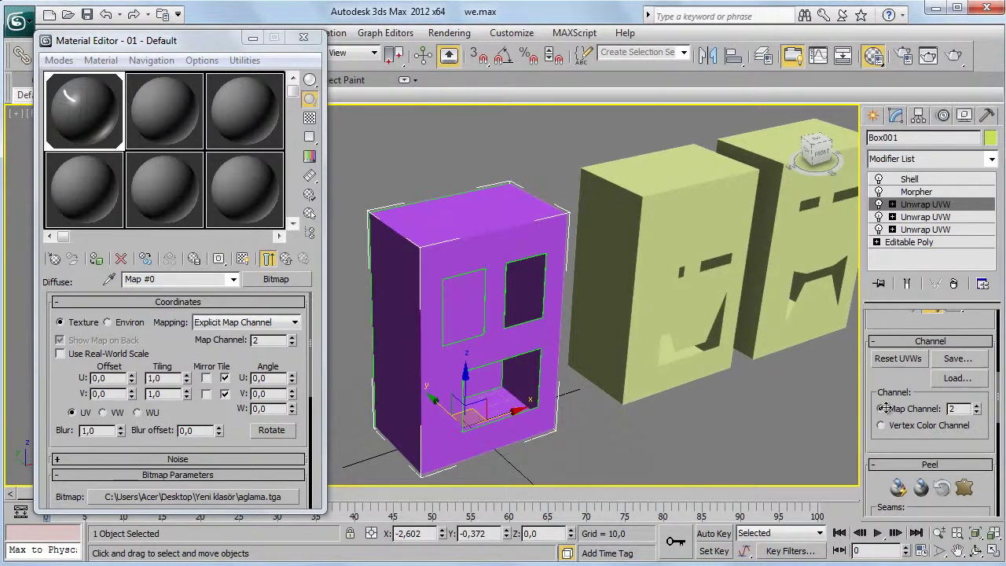
double_click(262, 346)
click(915, 192)
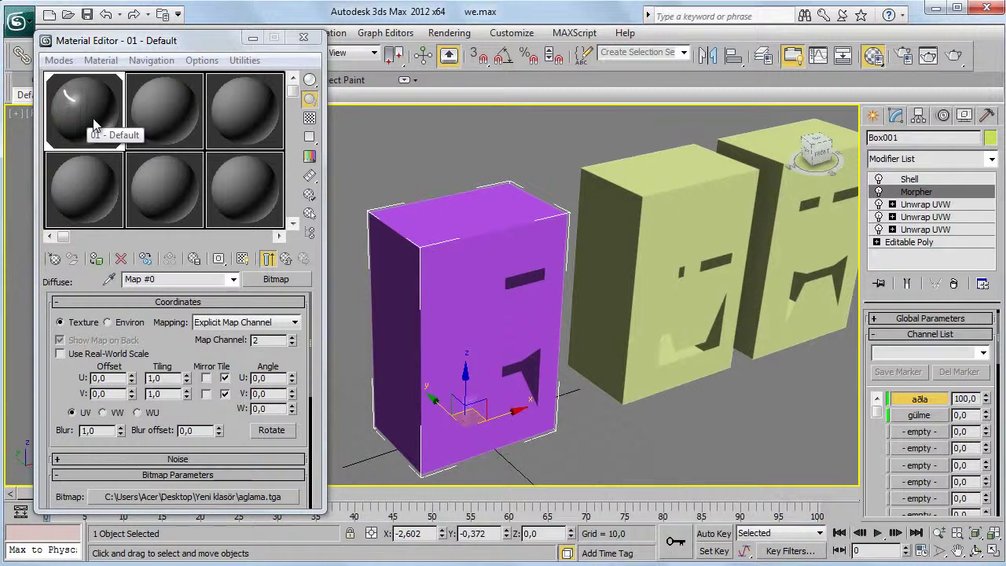
- Select and delete all three boxes and close the Material Editor
click(633, 229)
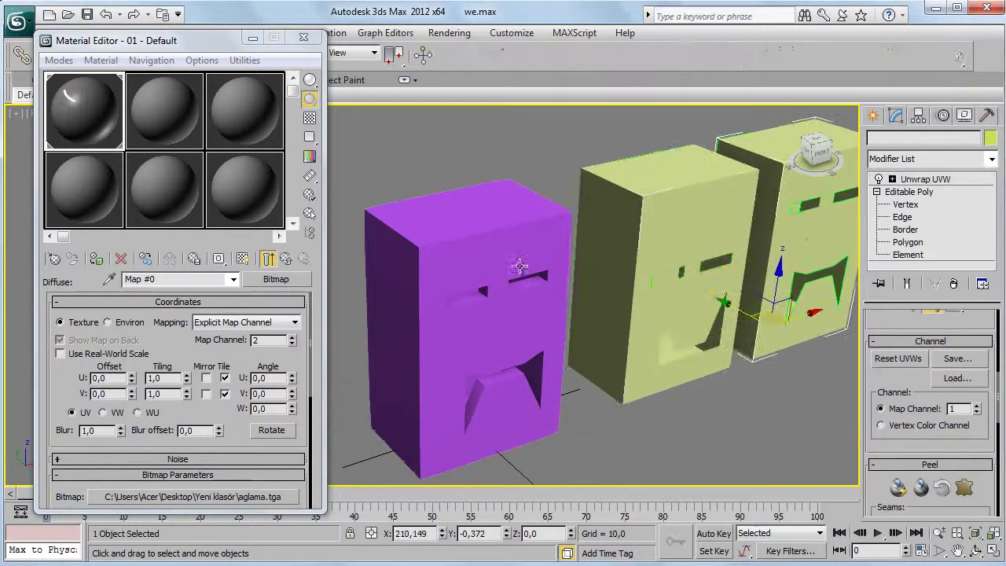
click(521, 206)
alt+middle_drag(521, 207, 610, 359)
drag(635, 207, 348, 401)
key(Delete)
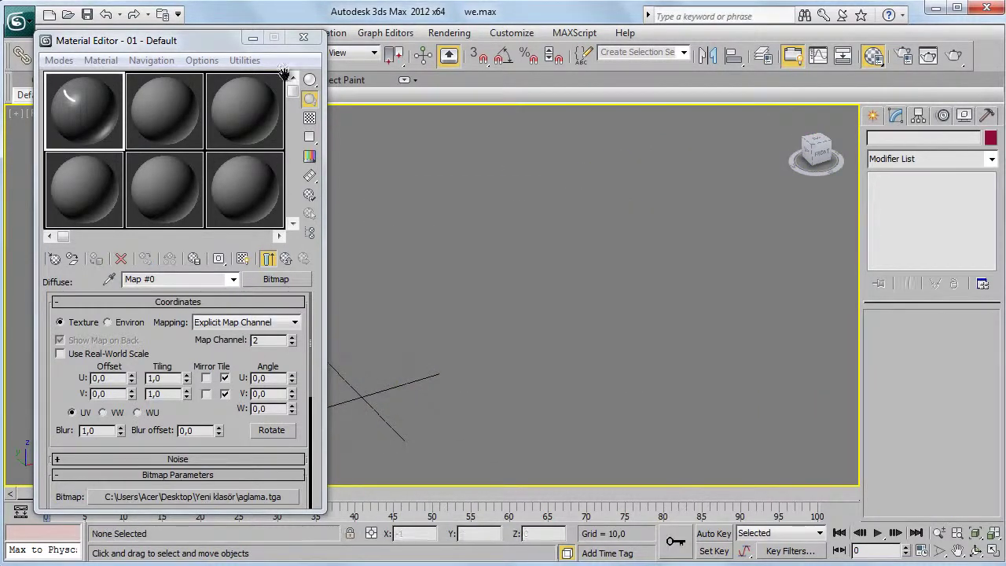
click(303, 37)
click(873, 115)
click(901, 216)
- Draw a tall blue Box001 and Shift-move a copy, Box002, beside it
drag(377, 375, 449, 416)
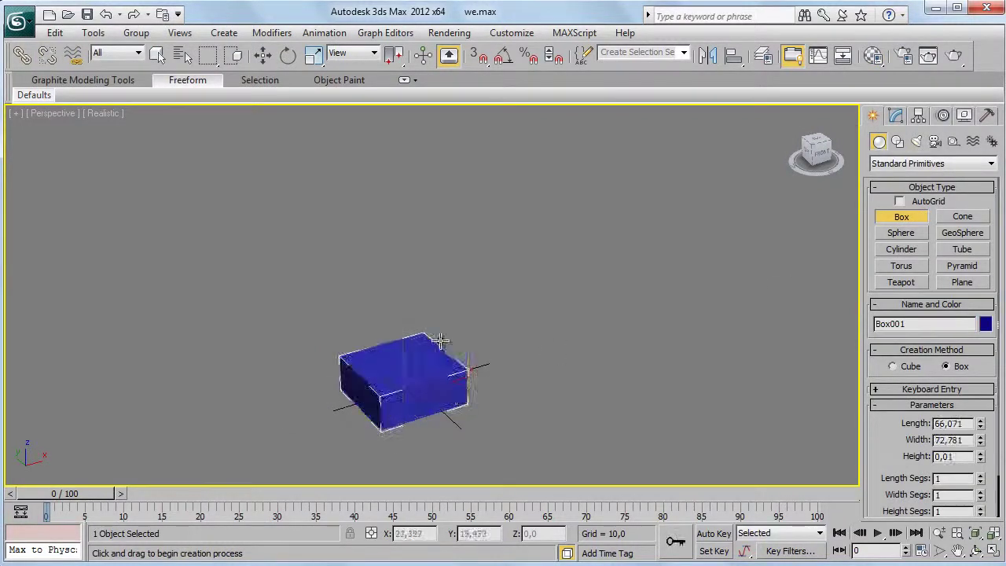
scroll(602, 291, up, 3)
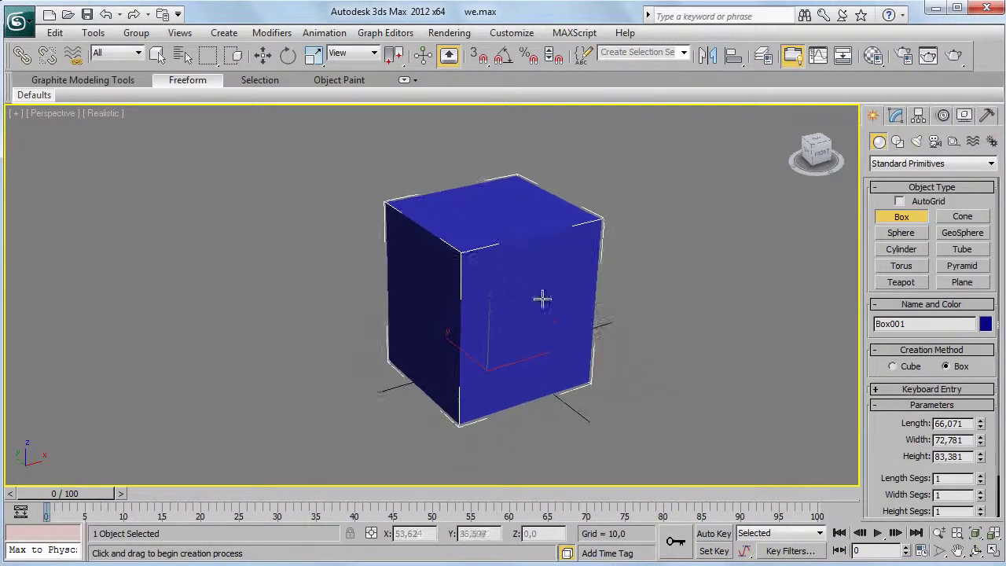
click(262, 54)
mouse_move(582, 342)
mouse_down()
mouse_move(419, 339)
mouse_move(596, 365)
mouse_up()
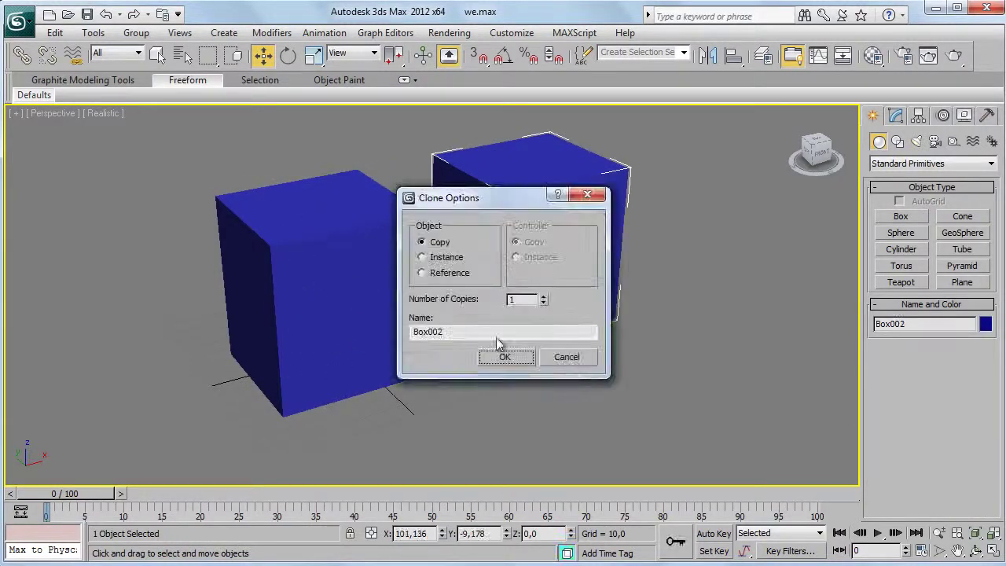
click(503, 356)
middle_drag(567, 405, 485, 211)
- Reopen the Material Editor on slot 2's Morpher material
key(m)
click(183, 132)
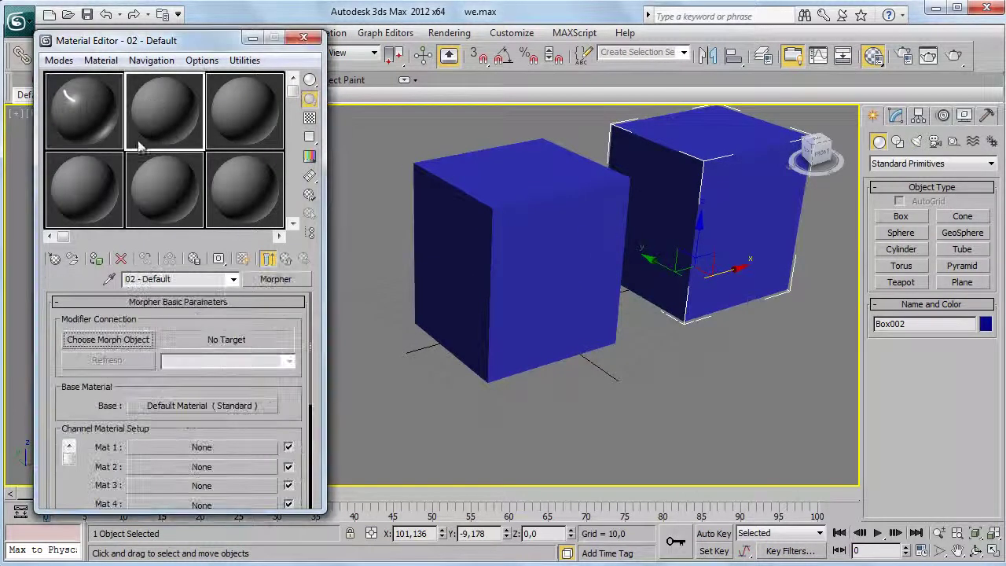
middle_drag(556, 305, 546, 318)
middle_drag(721, 215, 712, 237)
- Add a Morpher modifier to Box001
click(550, 287)
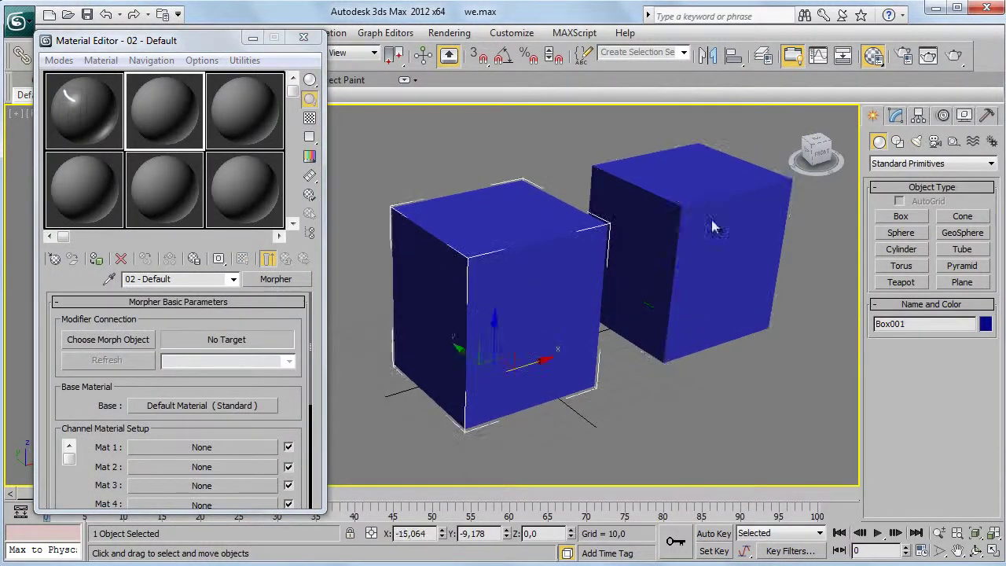
click(895, 117)
click(921, 167)
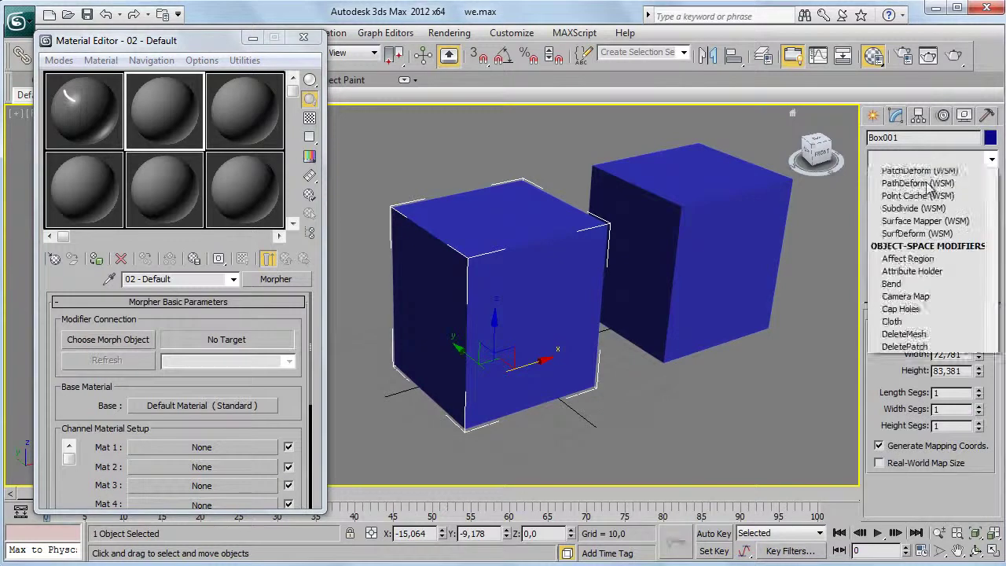
scroll(921, 471, down, 4)
scroll(921, 507, down, 4)
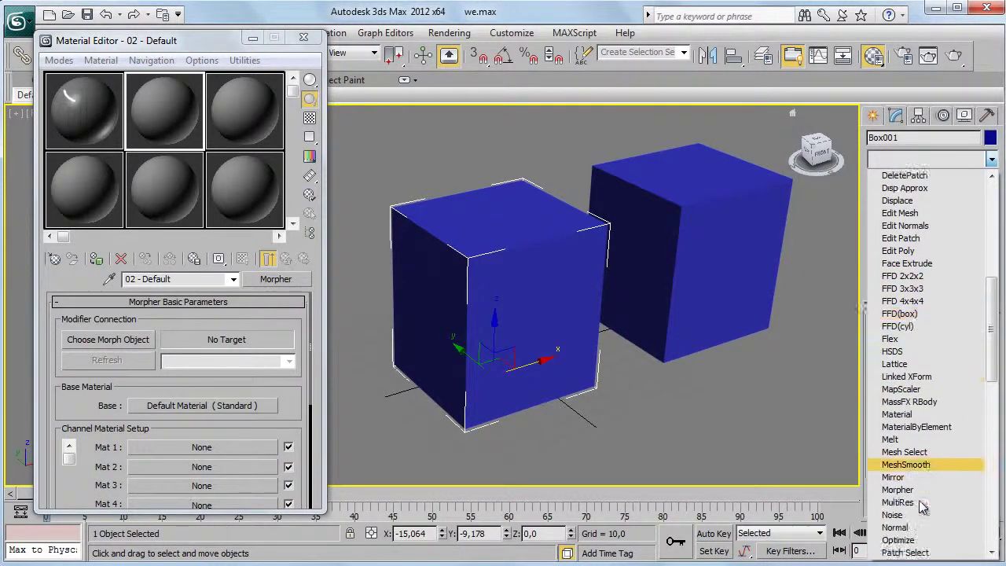
scroll(921, 471, down, 1)
click(917, 451)
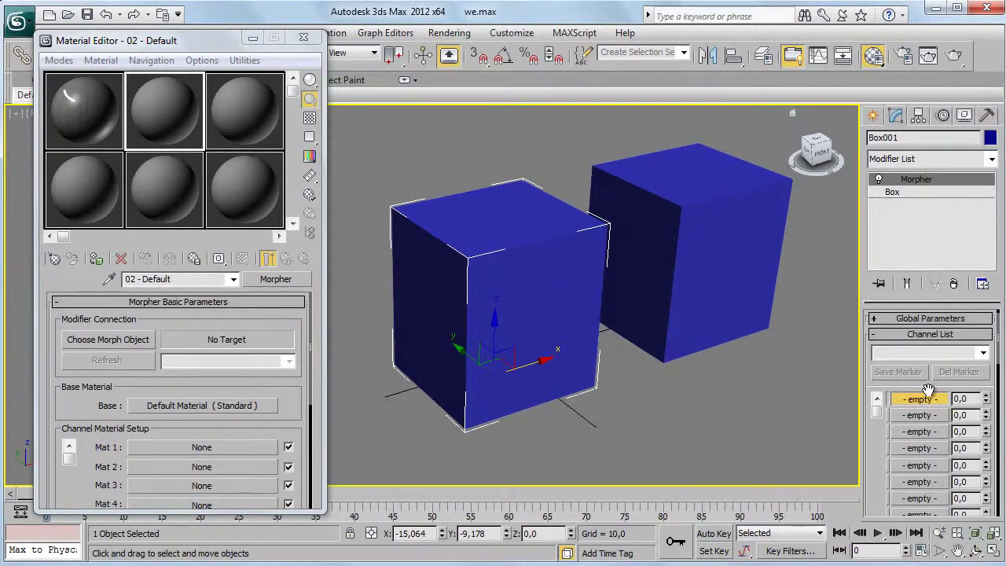
scroll(928, 389, down, 2)
scroll(915, 416, down, 1)
scroll(915, 428, down, 1)
scroll(919, 456, down, 2)
scroll(923, 486, down, 1)
- Convert Box002 to an Editable Poly and reselect Box001
click(924, 461)
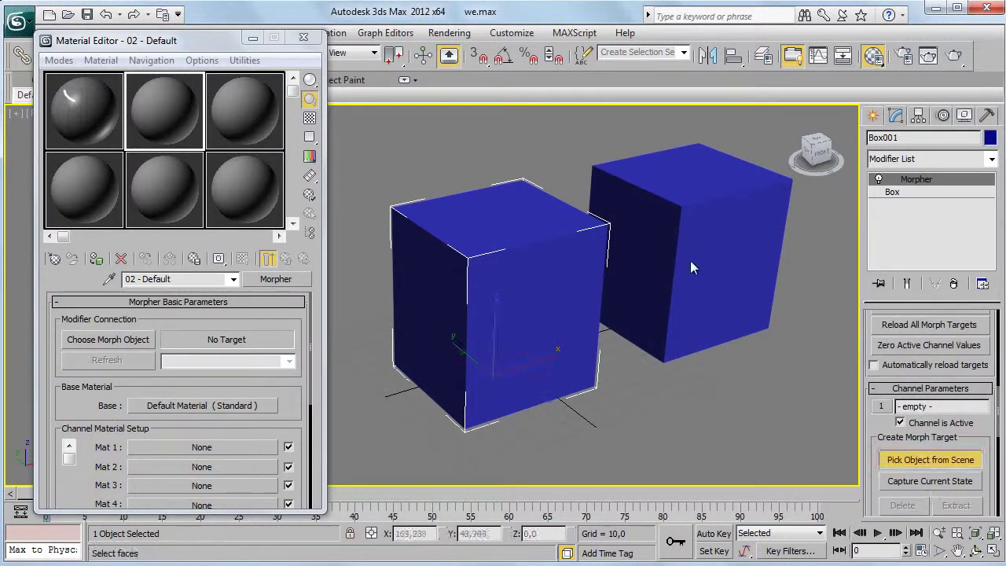
click(732, 295)
right_click(886, 182)
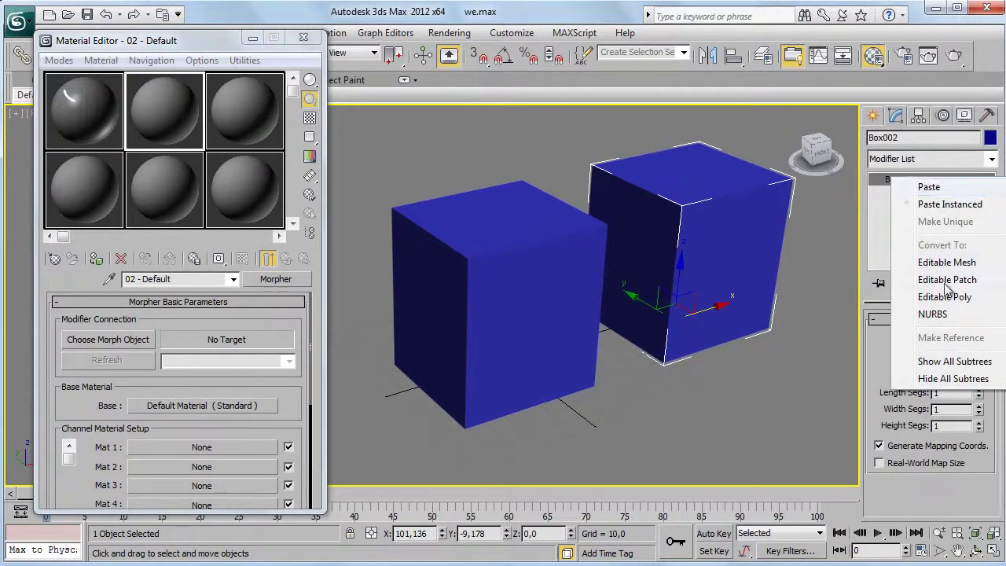
click(944, 297)
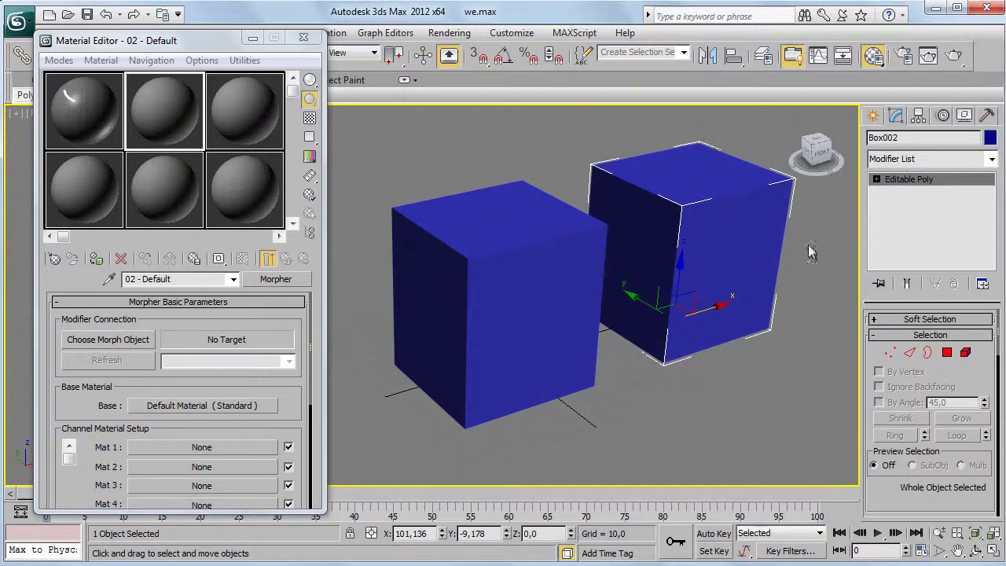
click(766, 379)
click(602, 290)
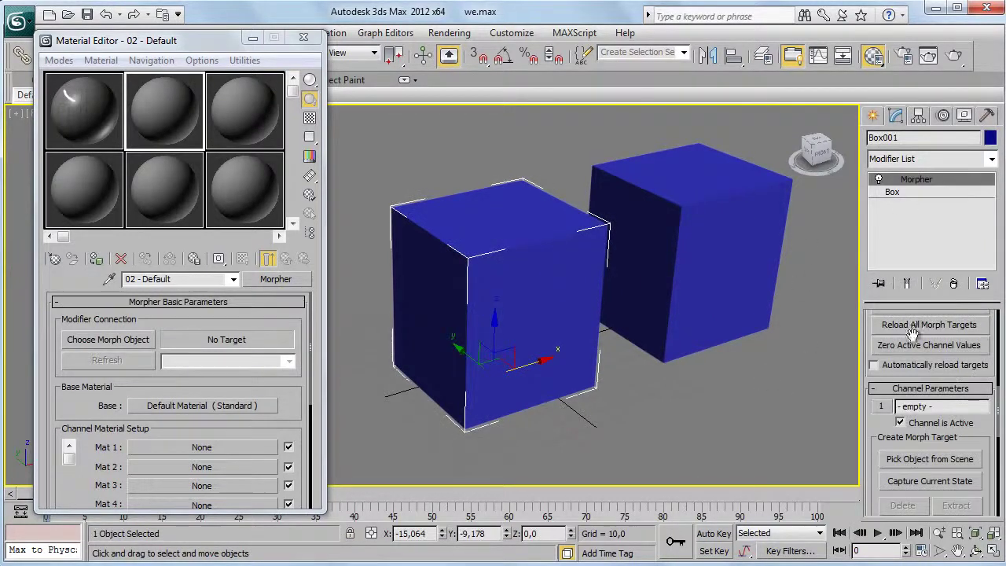
click(935, 461)
- Load Box002 as the target of the first Morpher channel
click(670, 308)
scroll(880, 393, up, 2)
scroll(895, 377, up, 2)
scroll(907, 358, up, 2)
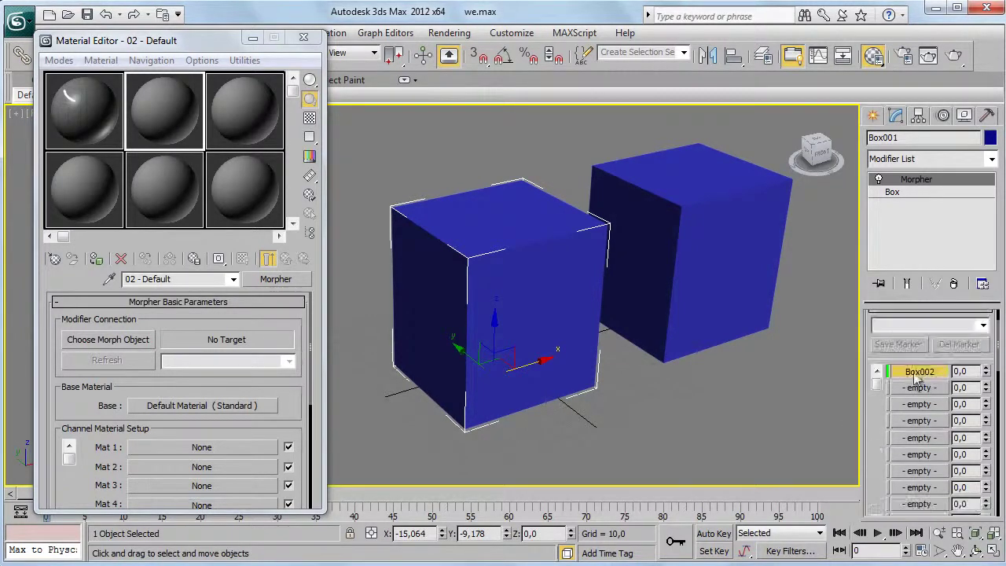
scroll(911, 373, down, 1)
- Load Box002 into the second Morpher channel as well
click(919, 364)
click(878, 448)
click(876, 346)
scroll(943, 377, down, 2)
scroll(959, 375, down, 3)
scroll(958, 376, down, 4)
click(929, 425)
click(753, 260)
scroll(878, 404, up, 2)
scroll(903, 377, up, 3)
scroll(919, 358, up, 2)
scroll(926, 352, up, 1)
scroll(925, 351, down, 3)
- Rename the first Morpher channel to agla
click(919, 317)
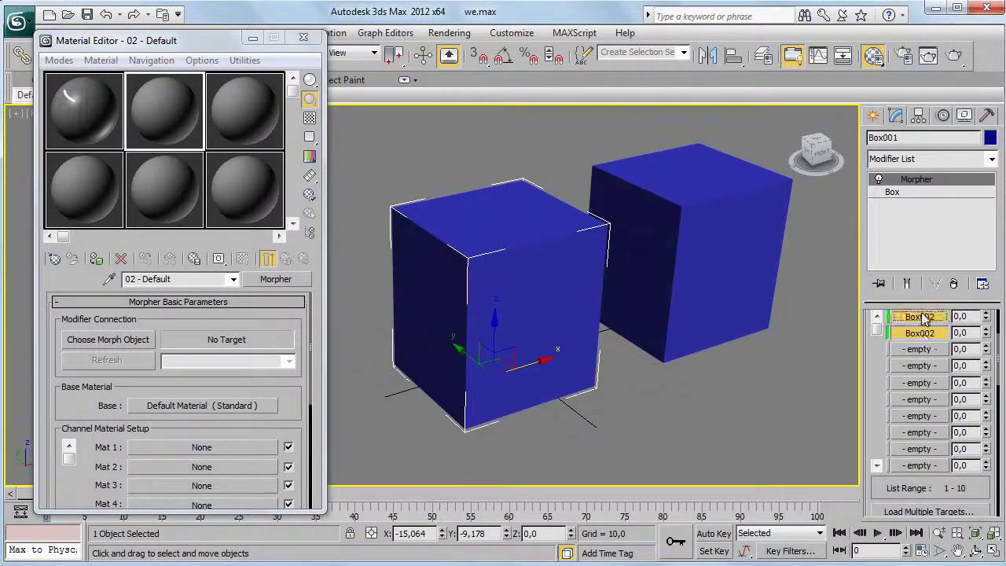
scroll(949, 481, down, 2)
scroll(927, 481, down, 3)
scroll(911, 472, down, 1)
drag(935, 462, 888, 463)
text(agla)
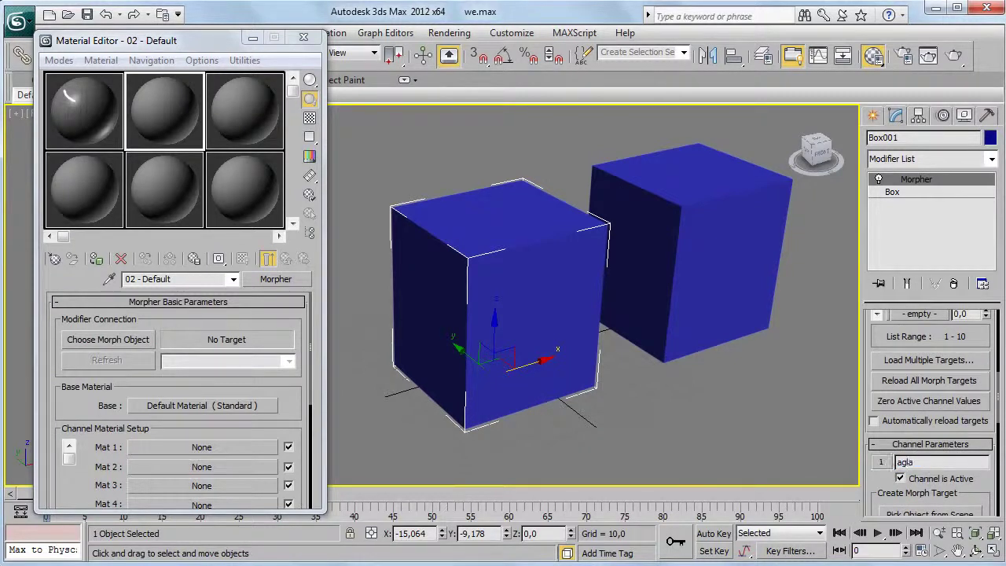
scroll(974, 313, up, 3)
scroll(974, 330, up, 1)
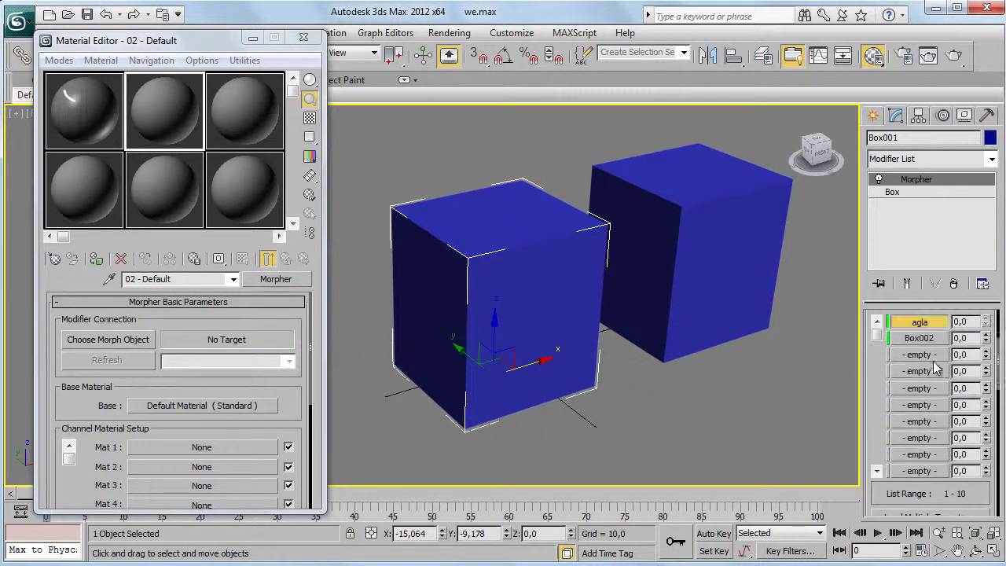
- Rename the second channel from Box002 to gül and scroll back to the Channel List
scroll(942, 440, down, 2)
scroll(943, 440, down, 2)
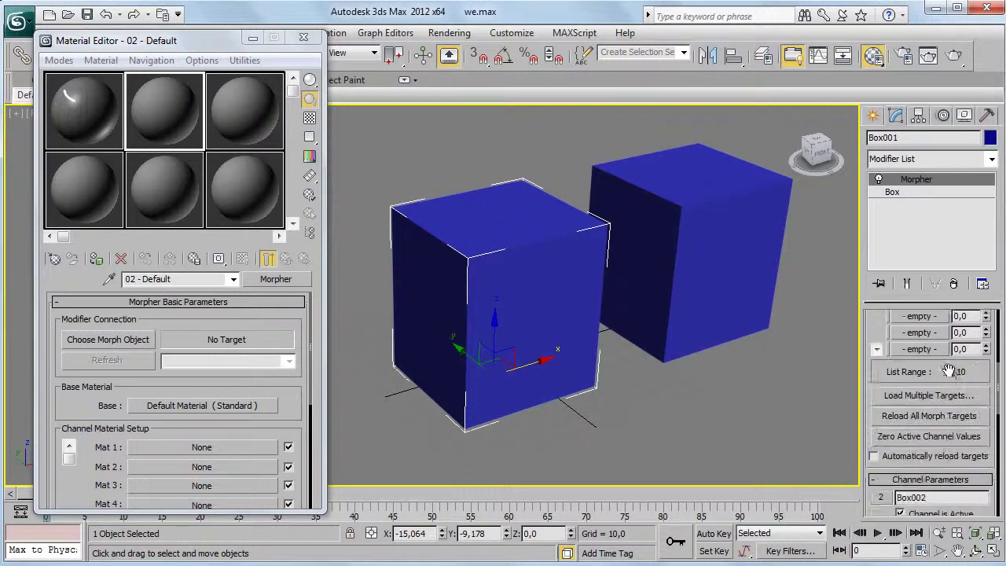
scroll(943, 455, down, 1)
drag(935, 473, 898, 473)
text(gül)
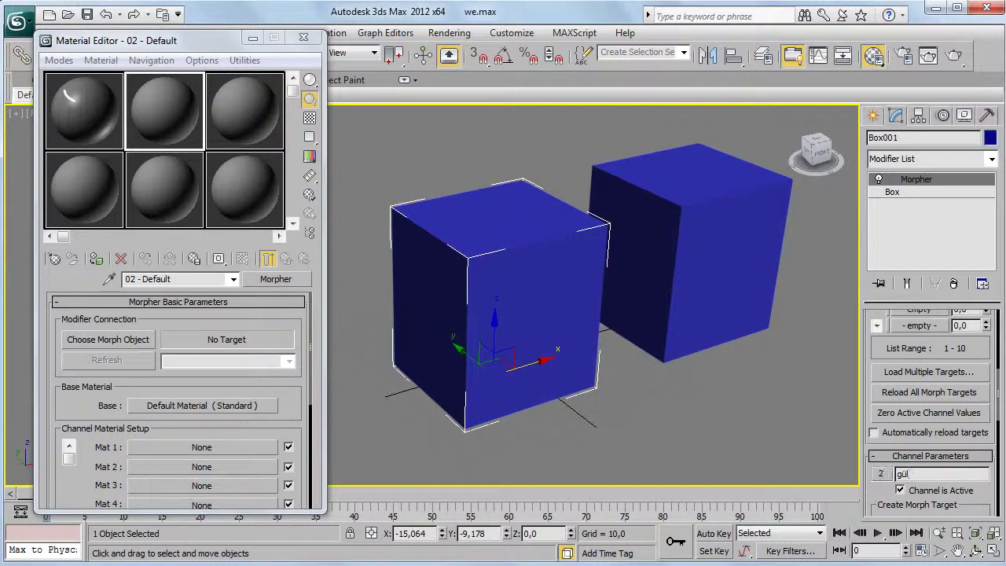
scroll(930, 348, up, 2)
scroll(930, 348, up, 2)
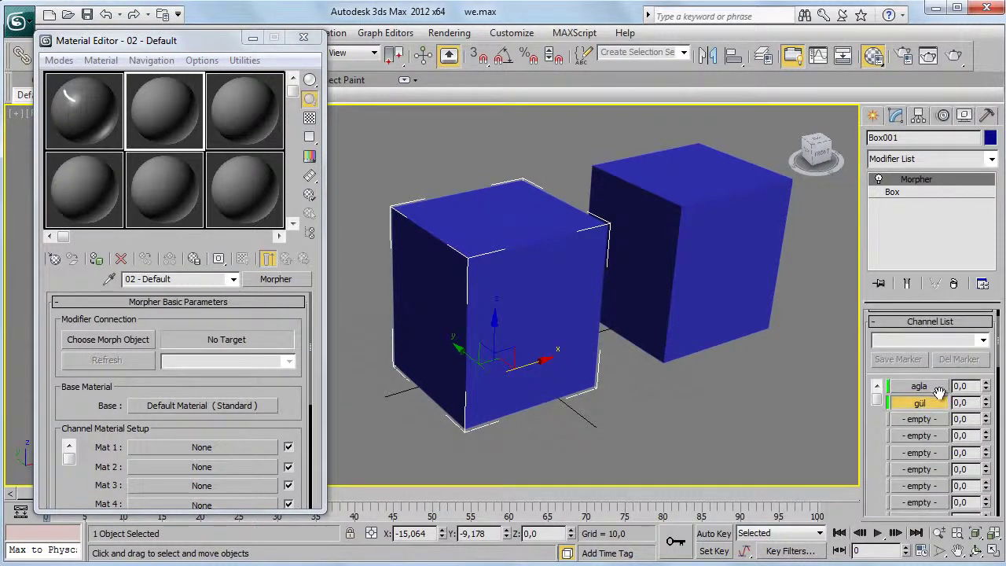
scroll(926, 400, up, 1)
drag(925, 398, 921, 400)
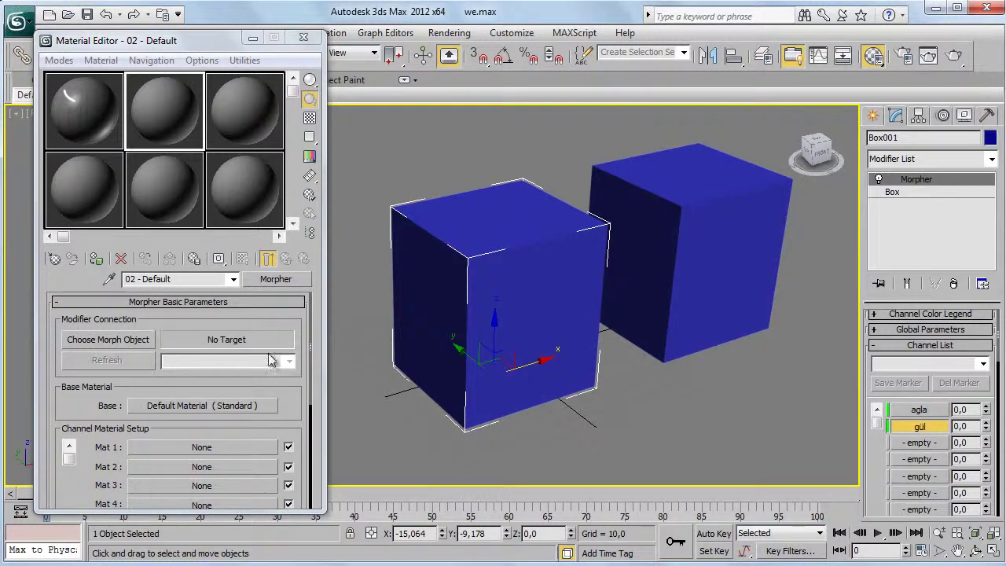
- Bind the Morpher material to the front box's Morpher modifier
click(126, 340)
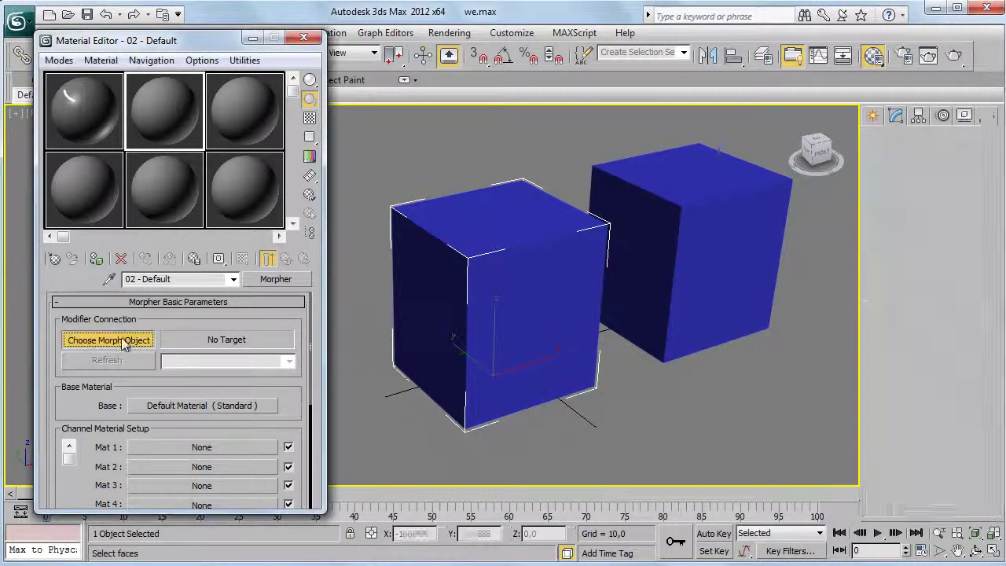
click(506, 268)
click(550, 301)
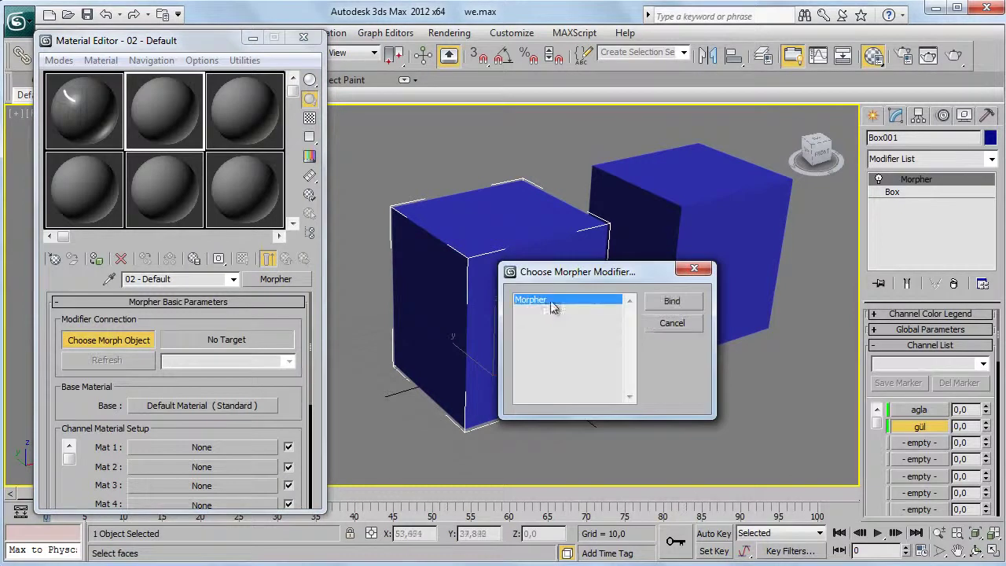
click(670, 302)
scroll(228, 397, down, 1)
scroll(189, 381, down, 1)
scroll(185, 377, down, 2)
- Make channel 1 a Standard material with a saturated blue Diffuse colour
click(208, 374)
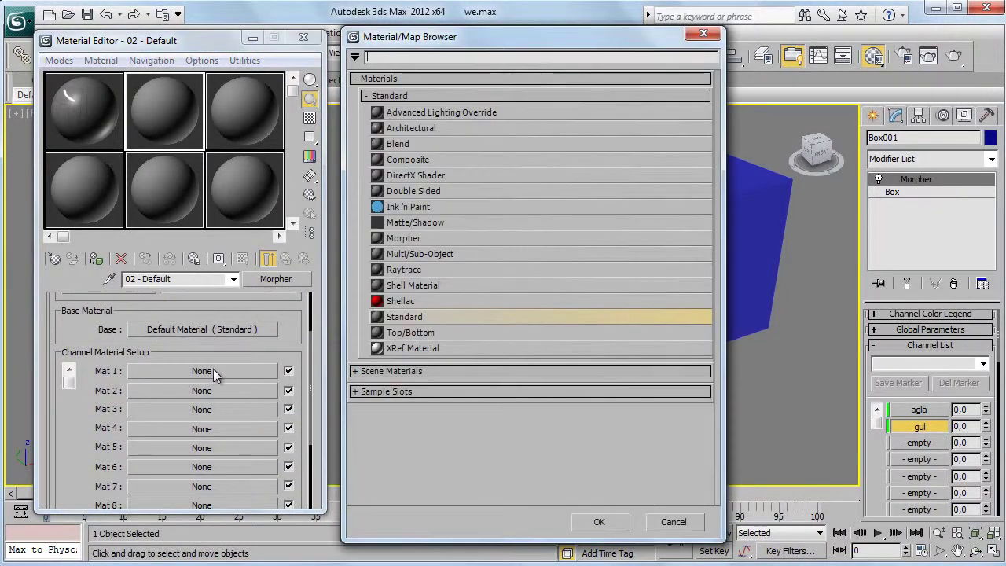
double_click(414, 315)
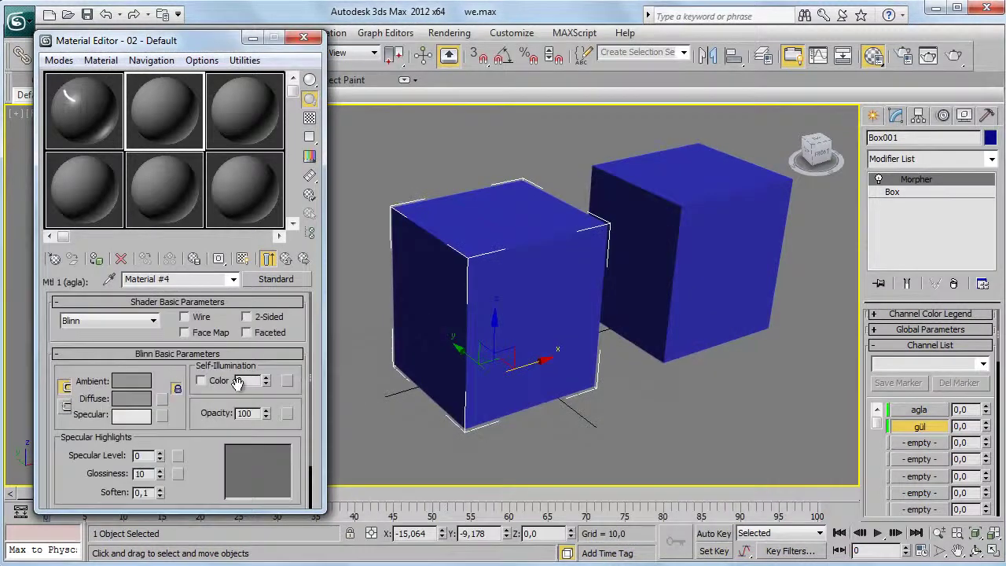
click(131, 399)
drag(401, 171, 445, 99)
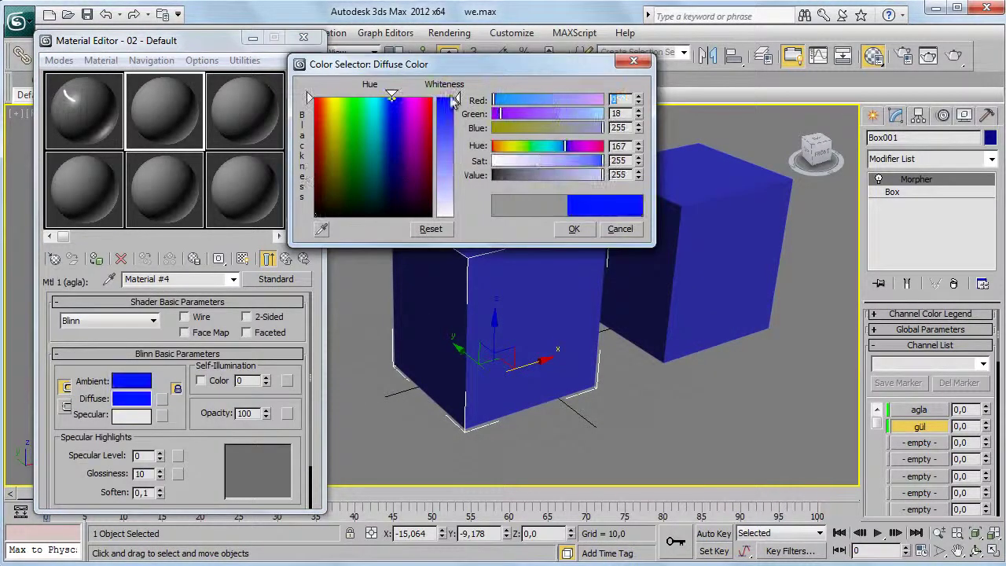
click(573, 229)
click(285, 258)
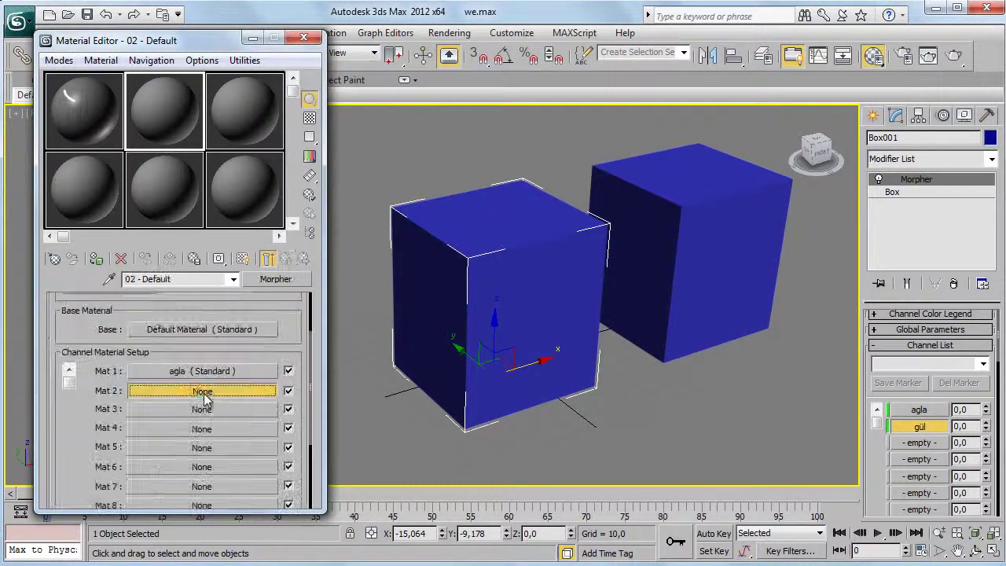
- Make channel 2 a Standard material with a saturated yellow Diffuse colour
click(228, 390)
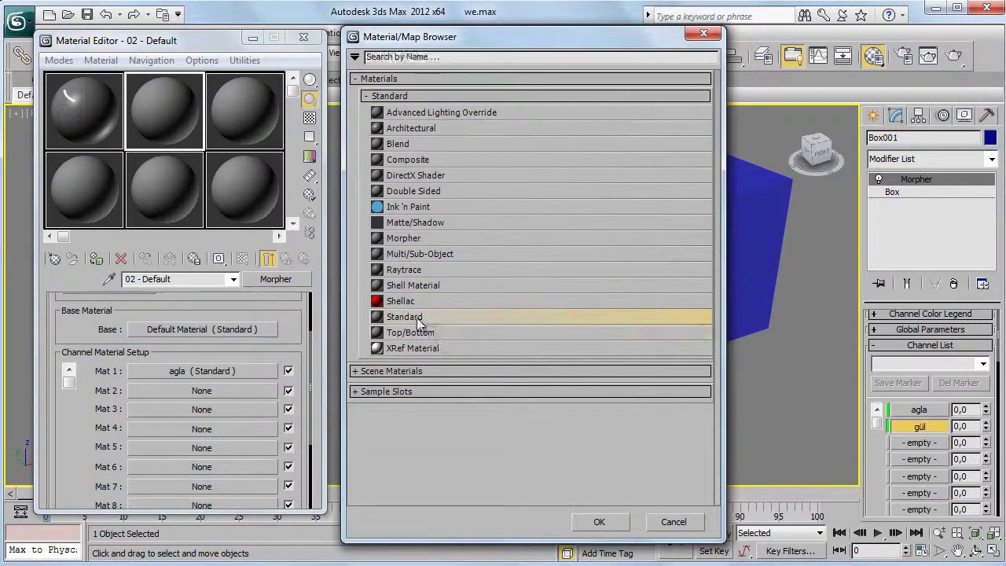
double_click(425, 323)
click(161, 398)
drag(354, 106, 334, 97)
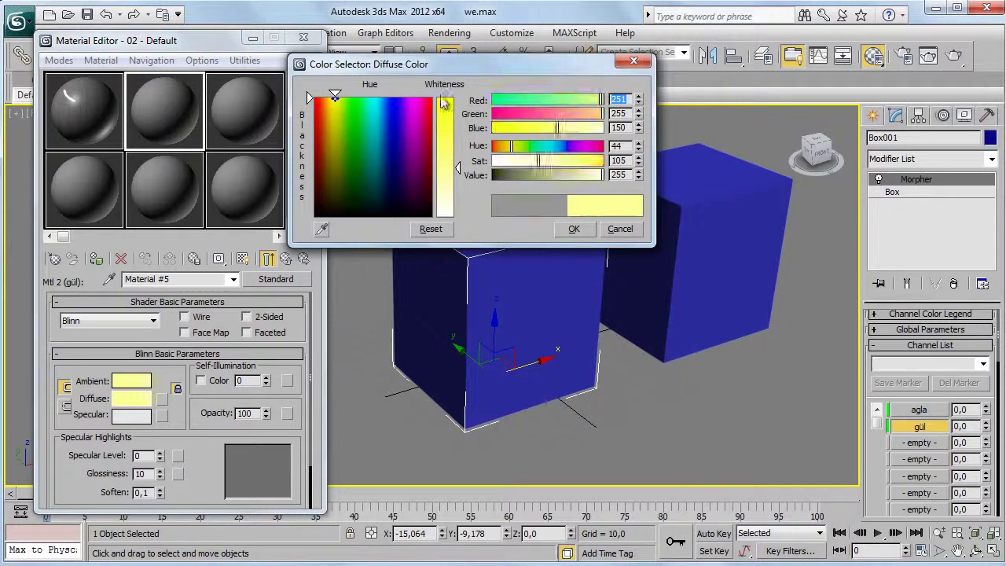
drag(538, 160, 602, 160)
click(573, 229)
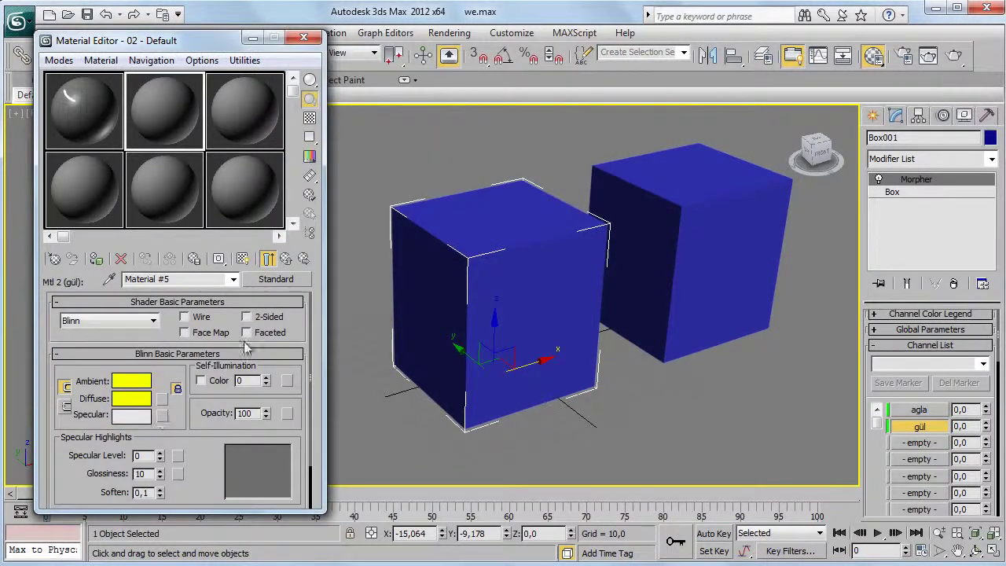
click(286, 258)
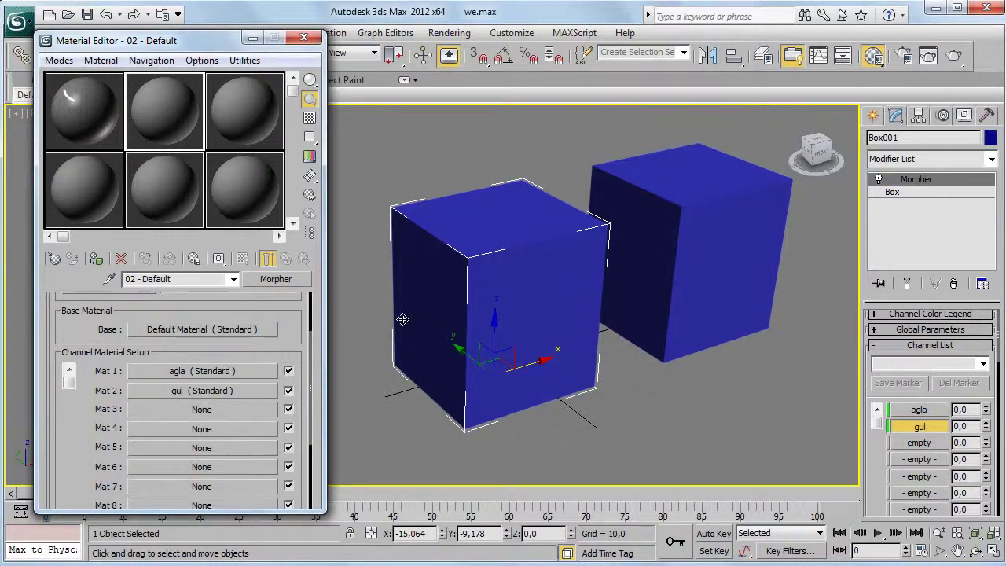
- Raise the gül morph channel to 100 and render the perspective view
drag(986, 423, 986, 377)
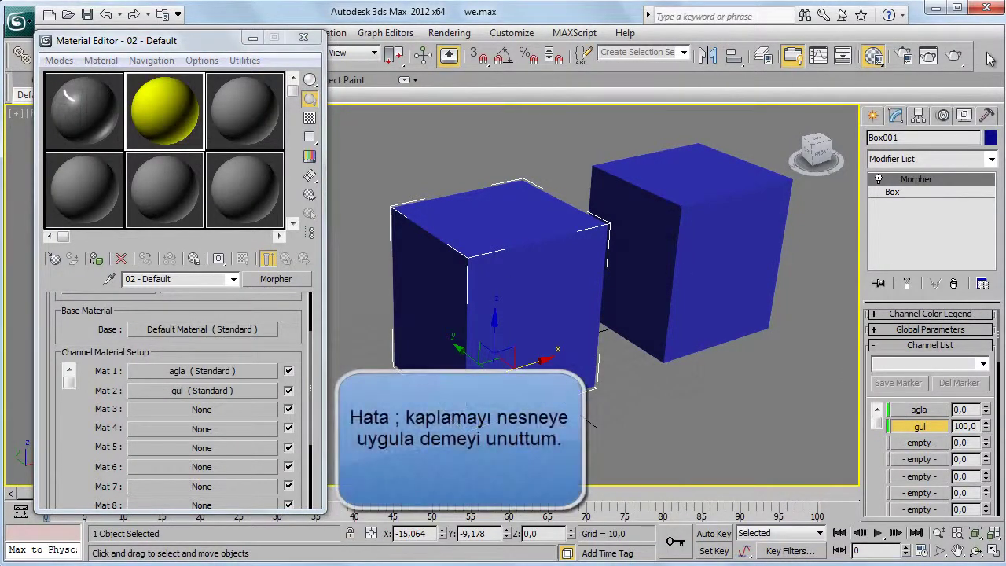
click(954, 55)
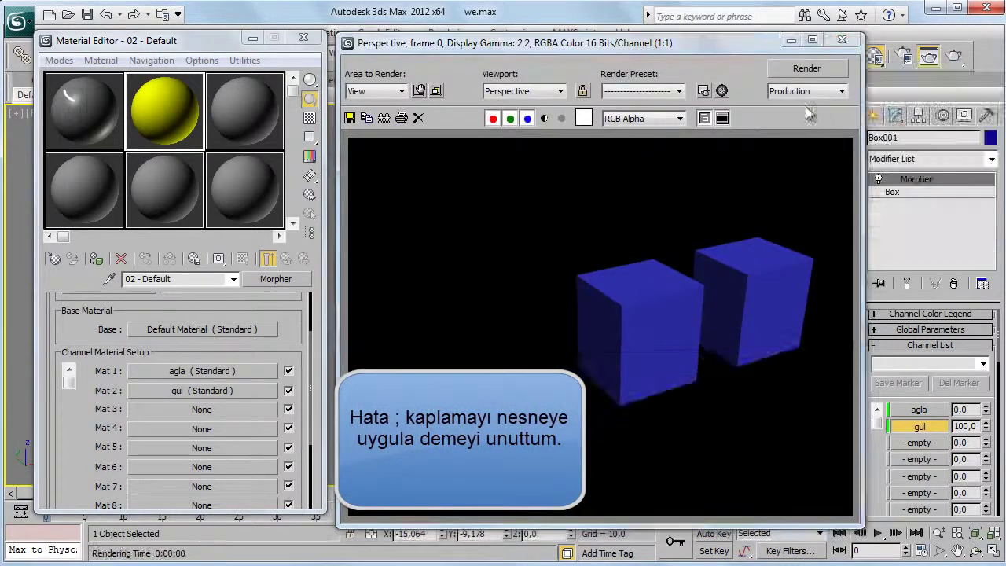
click(841, 39)
- Assign the Morpher material to the front box and re-render to confirm yellow
click(96, 259)
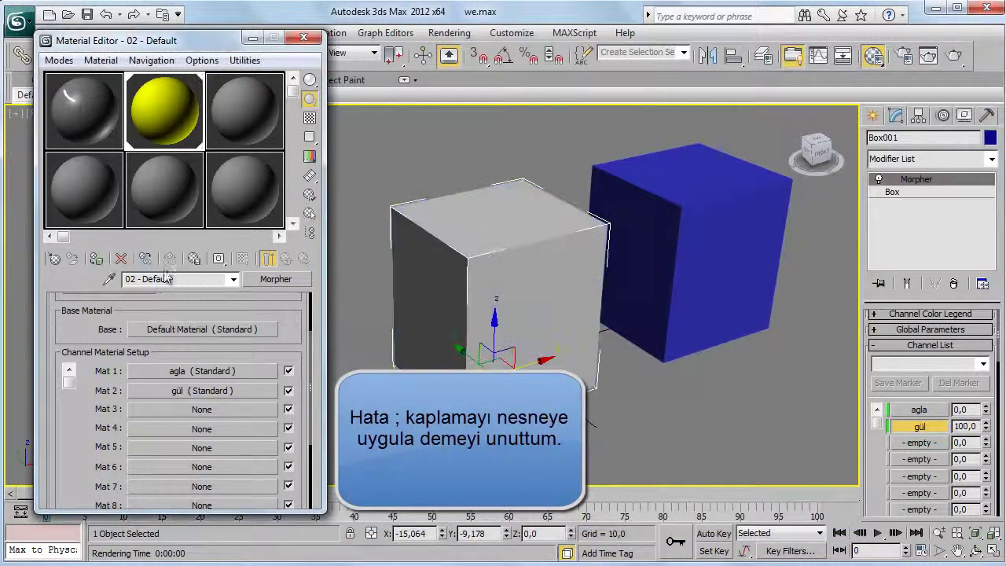
click(953, 55)
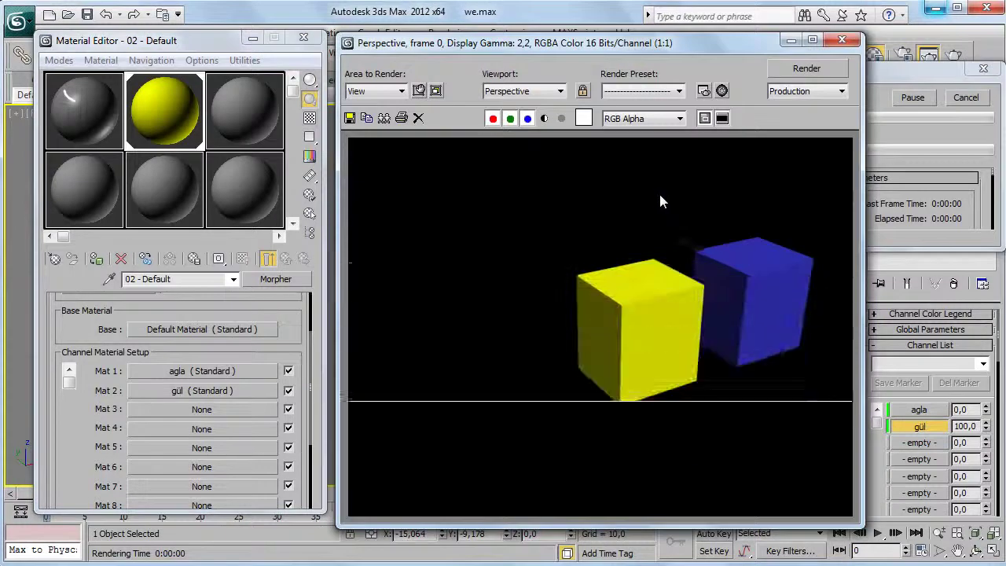
click(841, 39)
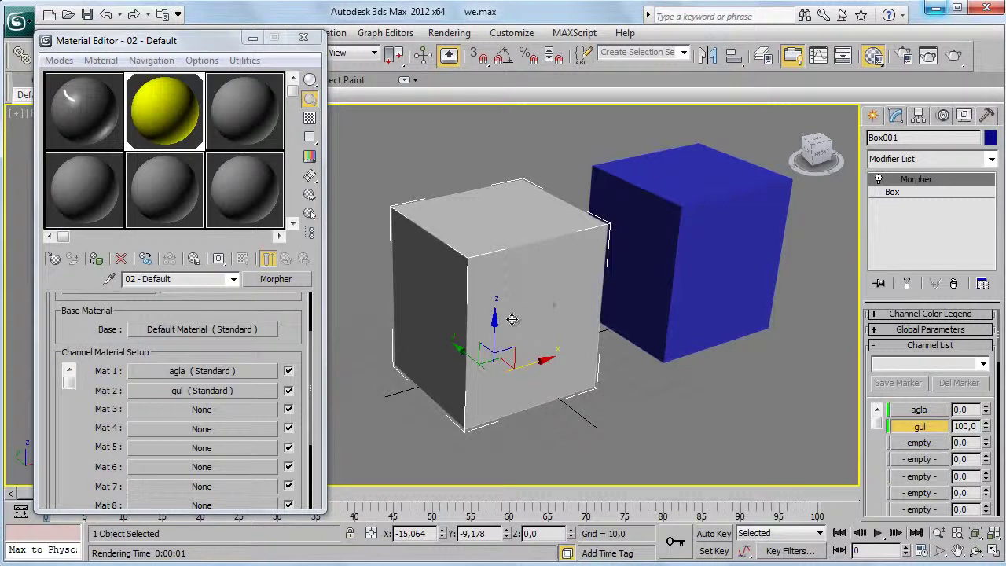
- Browse the material type choices, leaving the current material unchanged
scroll(137, 305, up, 2)
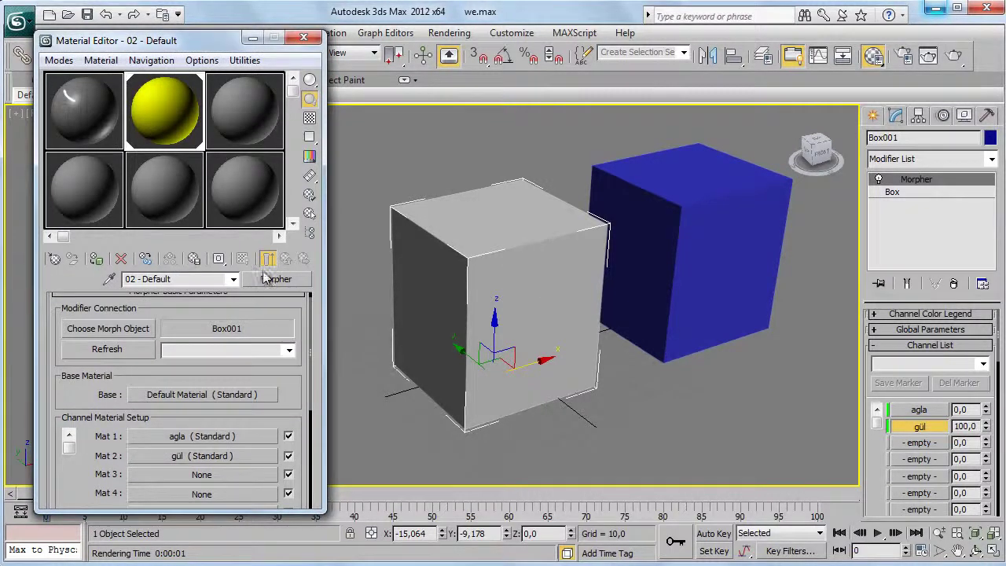
click(264, 278)
click(703, 34)
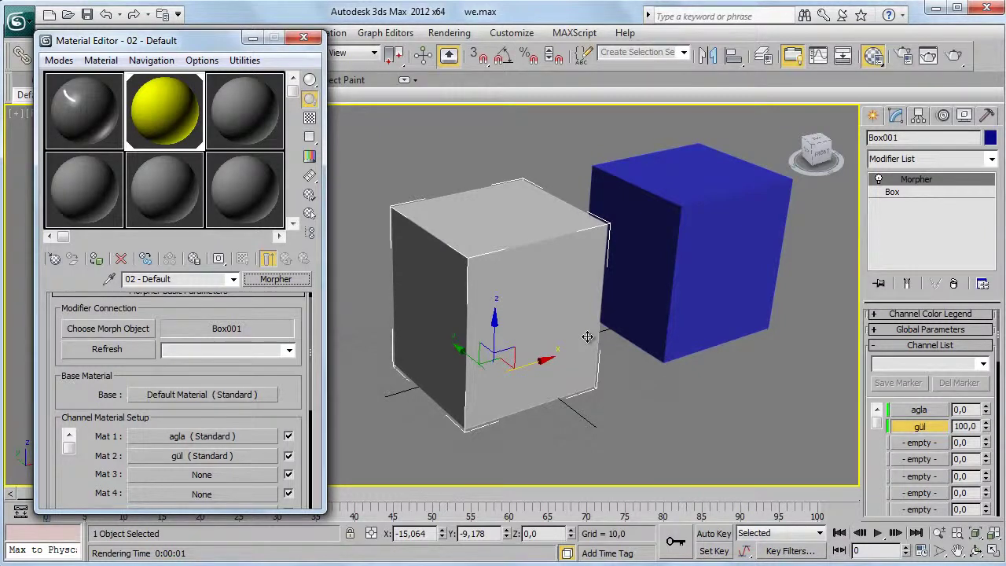
scroll(284, 312, up, 1)
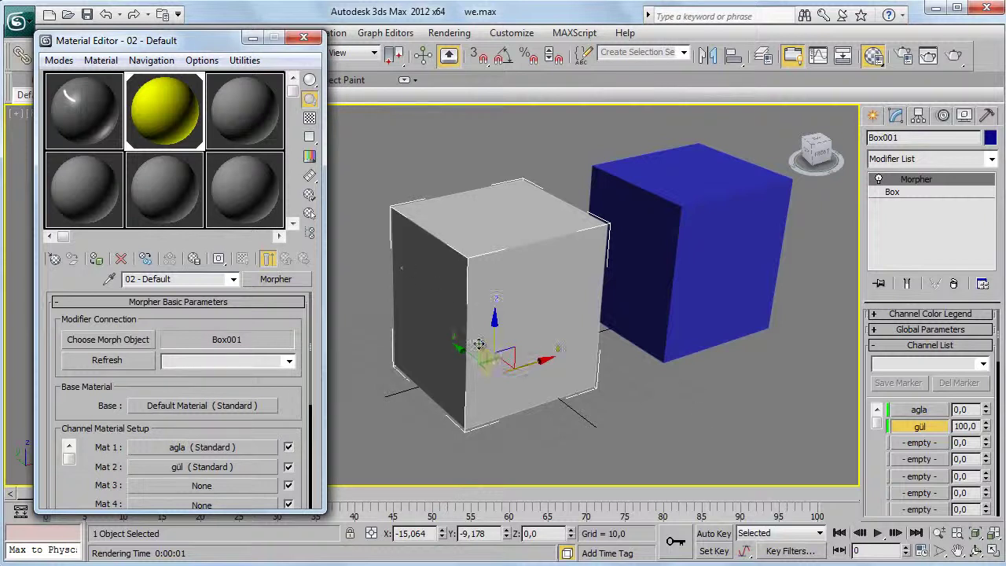
- Show slot 01's Morpher material with its Raytrace channels ağla and gülme
click(75, 98)
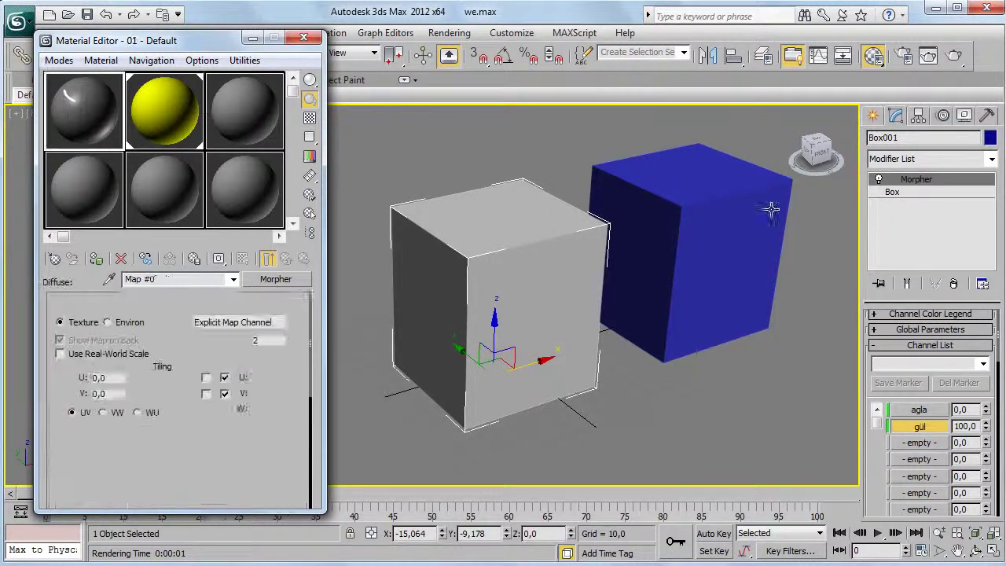
click(281, 262)
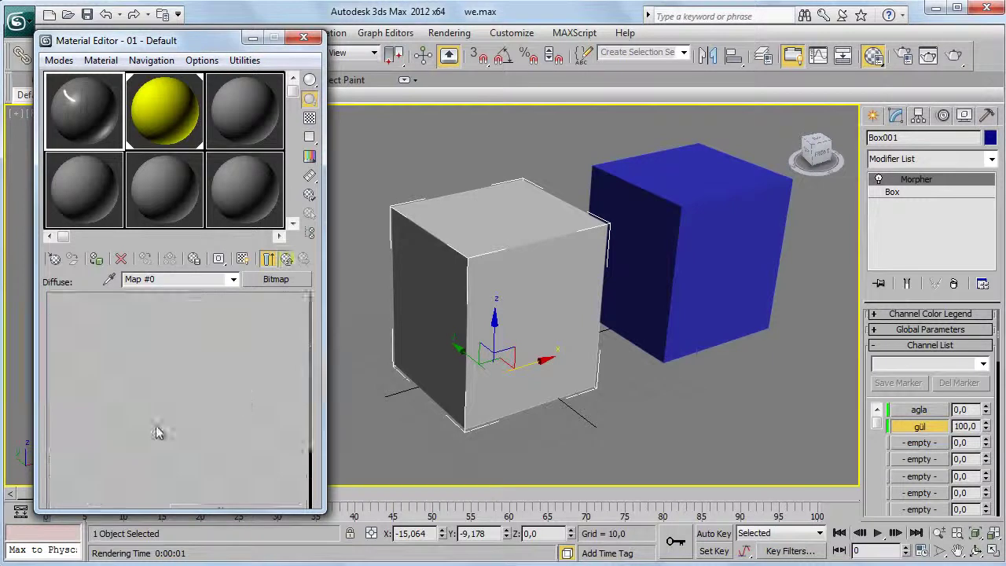
click(283, 261)
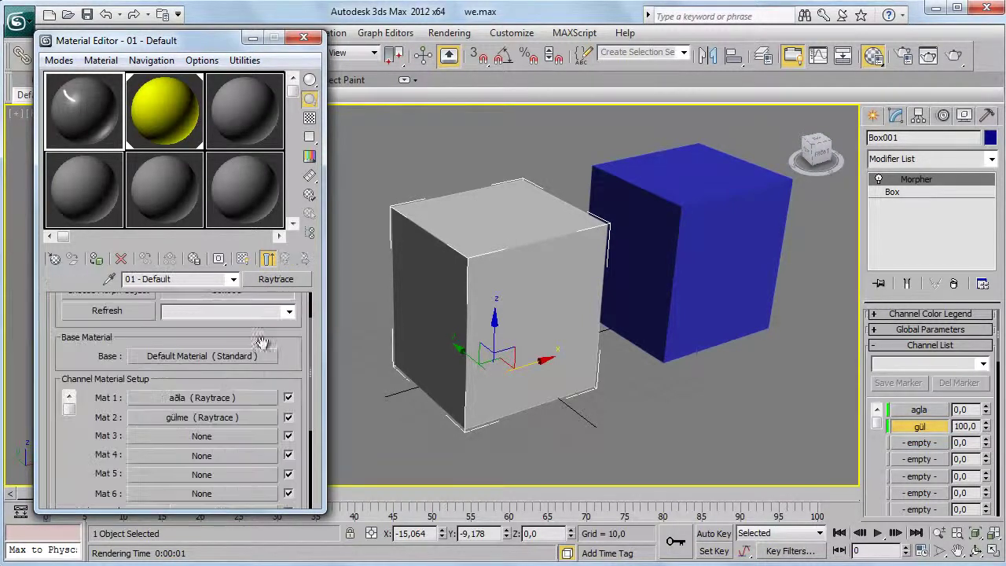
scroll(177, 424, up, 2)
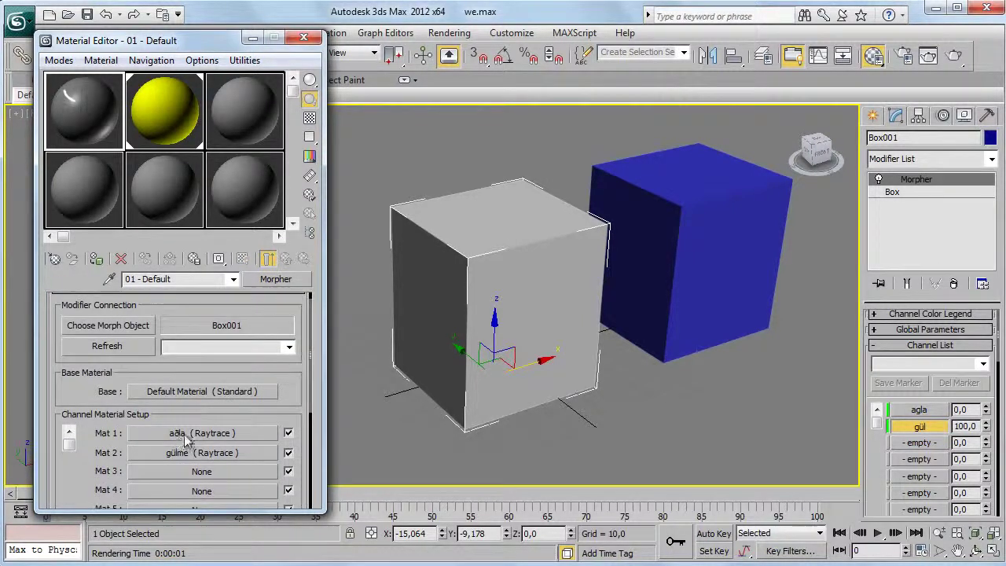